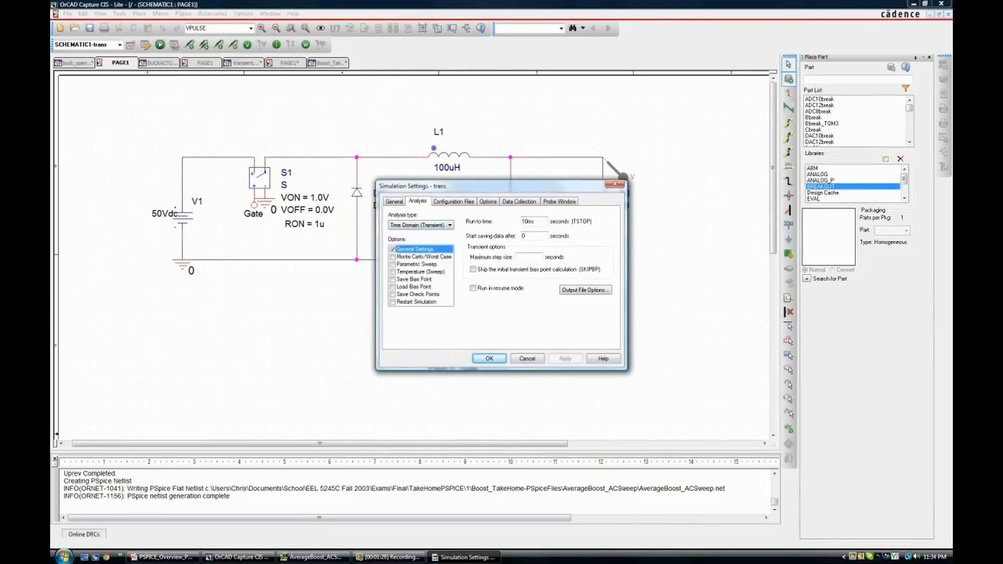
- Review the trans profile's General, Configuration Files, Options, AutoConverge, Data Collection and Probe Window settings, closing them without changes
{"action": "left_click", "coordinate": [394, 201]}
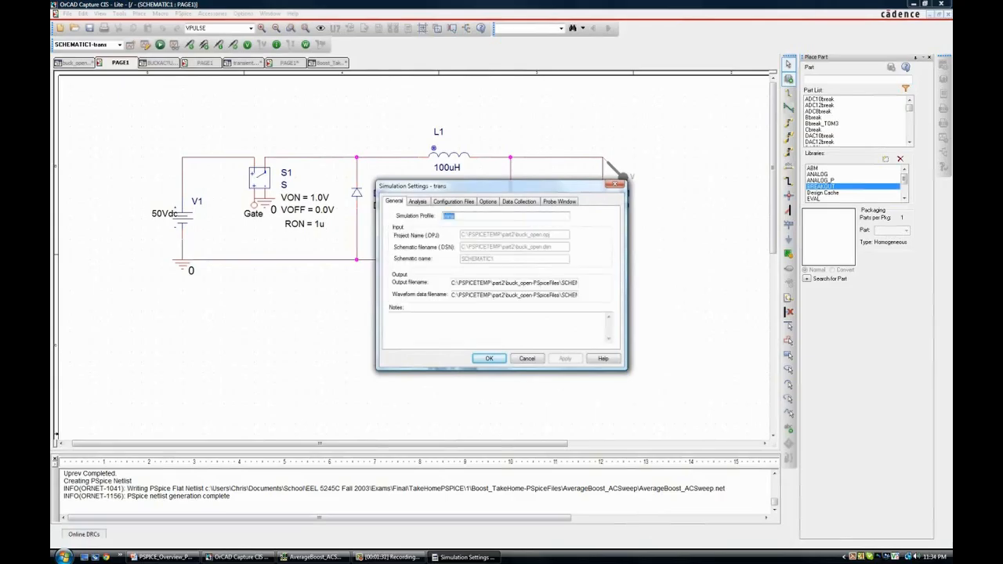
{"action": "left_click", "coordinate": [453, 201]}
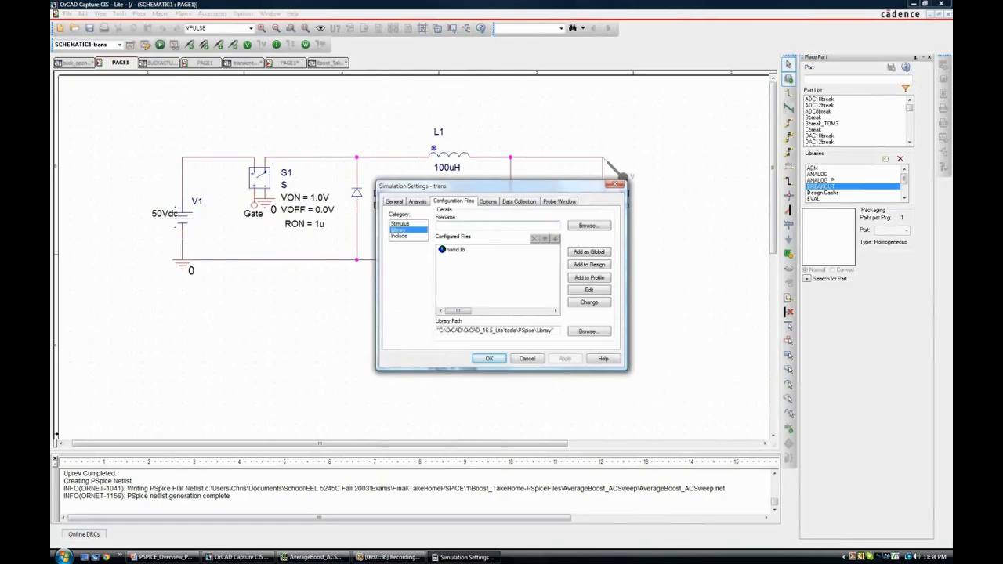
{"action": "left_click", "coordinate": [487, 201]}
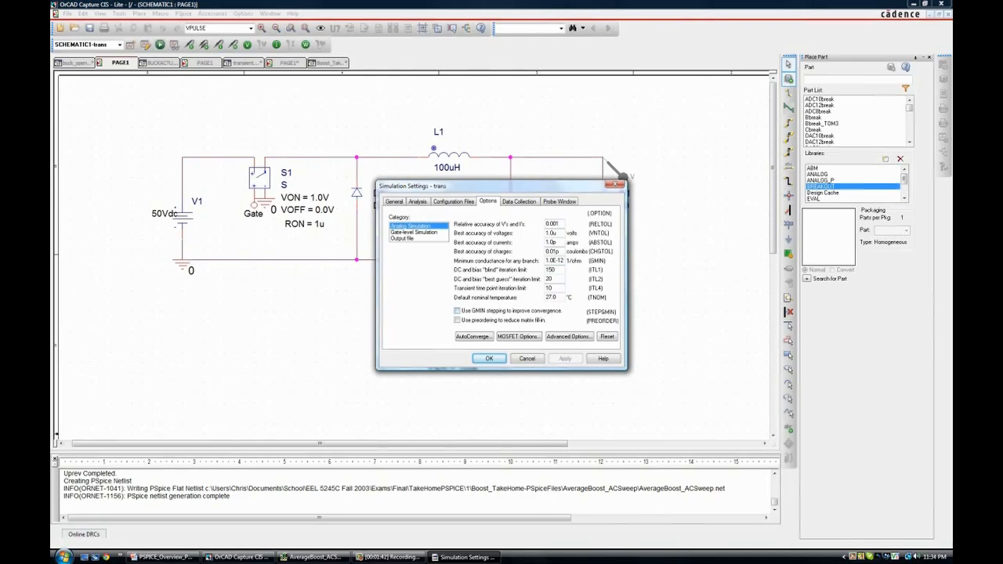
{"action": "left_click", "coordinate": [473, 336]}
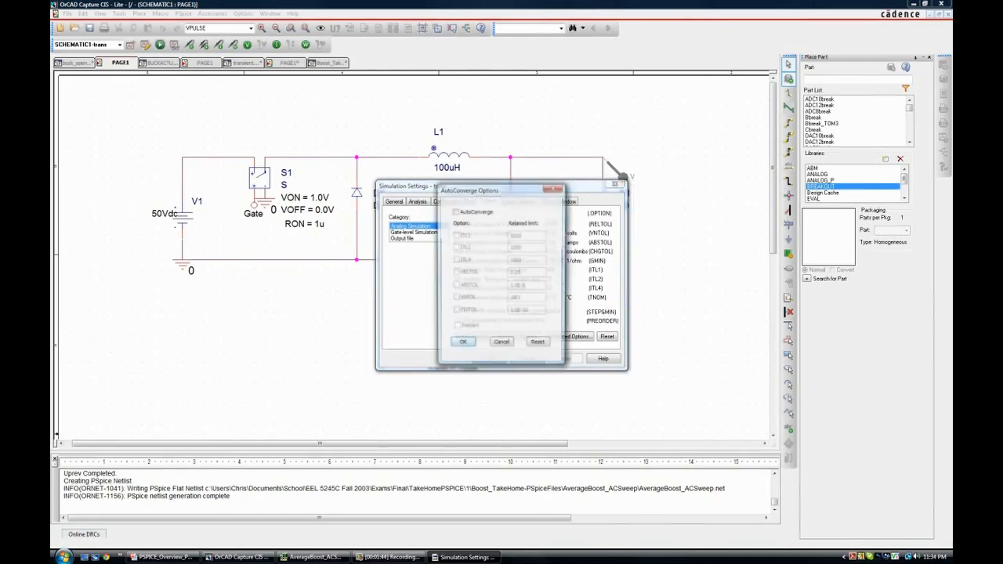
{"action": "left_click", "coordinate": [501, 343]}
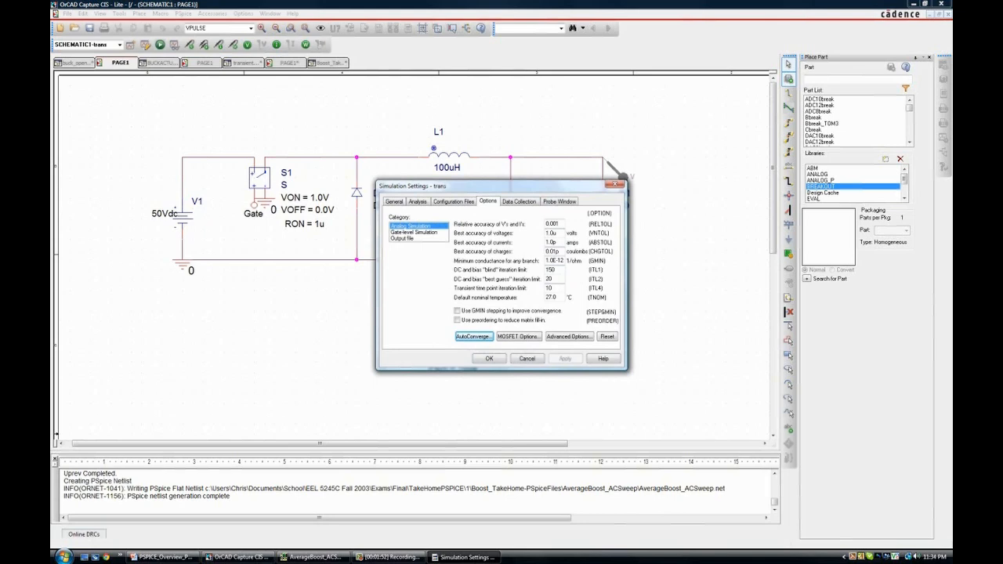
{"action": "left_click", "coordinate": [519, 201]}
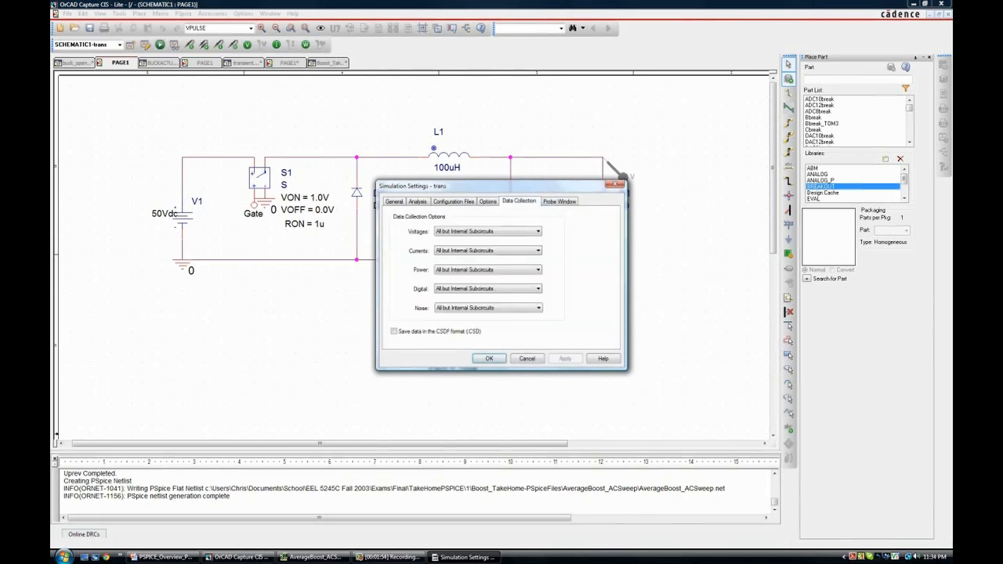
{"action": "left_click", "coordinate": [559, 201]}
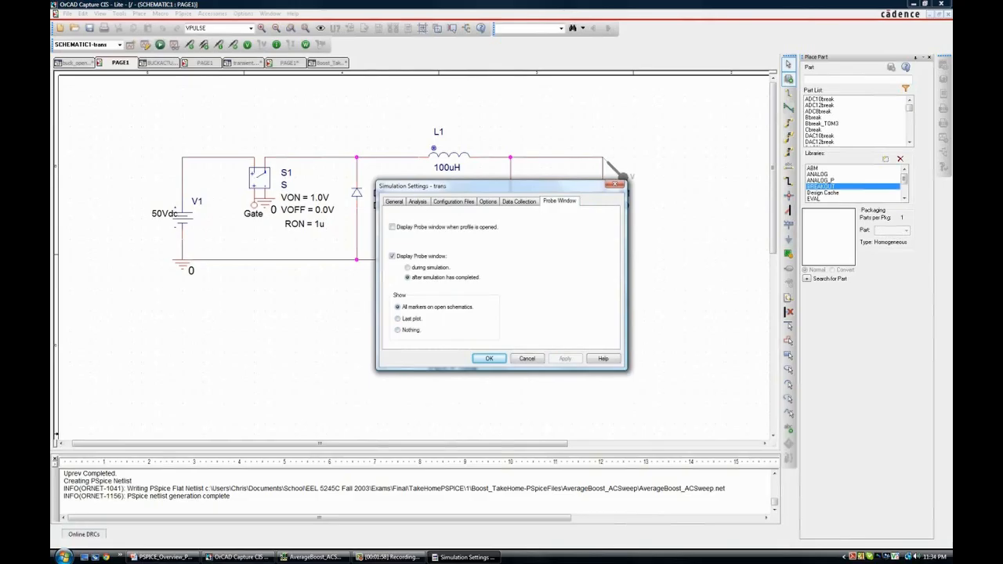
{"action": "left_click_drag", "start_coordinate": [486, 185], "coordinate": [495, 228]}
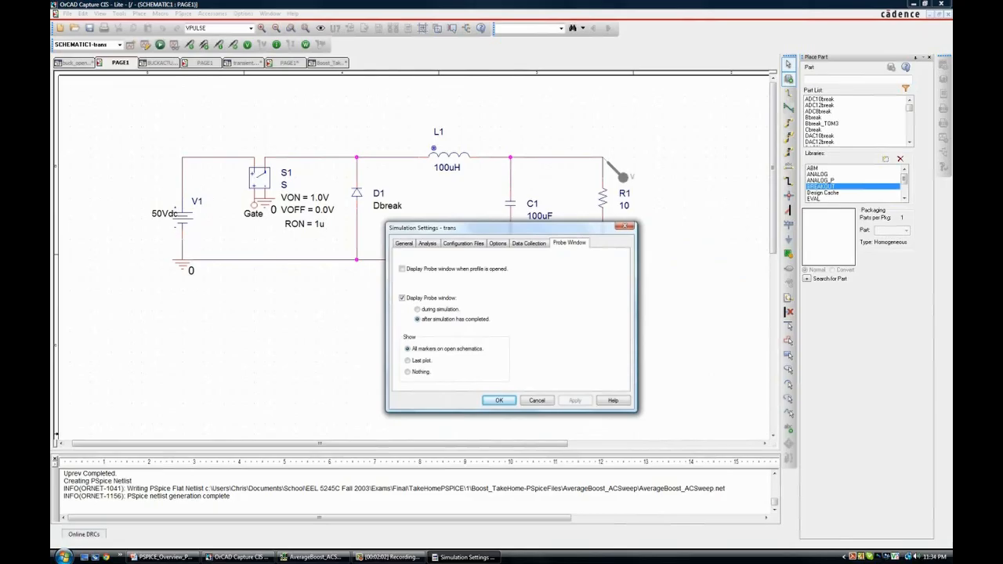
{"action": "left_click", "coordinate": [537, 400]}
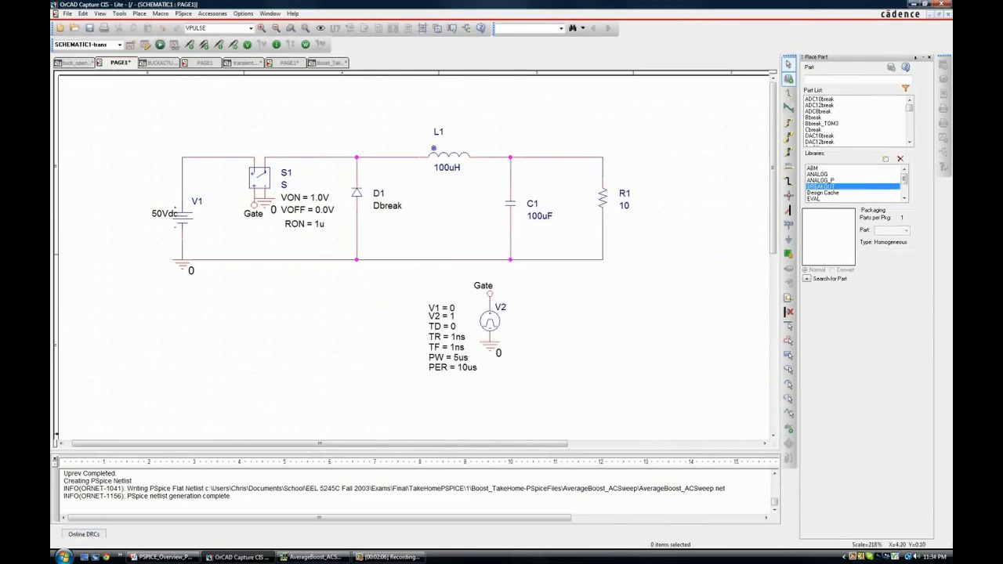
- Run the transient simulation of SCHEMATIC1-trans and maximize its bias.dat plot window
{"action": "left_click", "coordinate": [174, 44]}
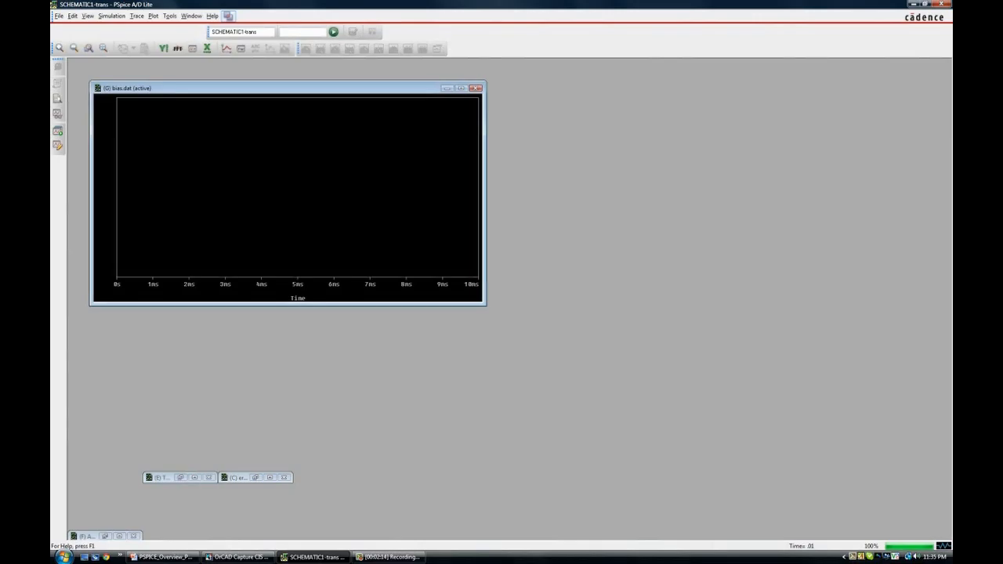
{"action": "left_click", "coordinate": [461, 88]}
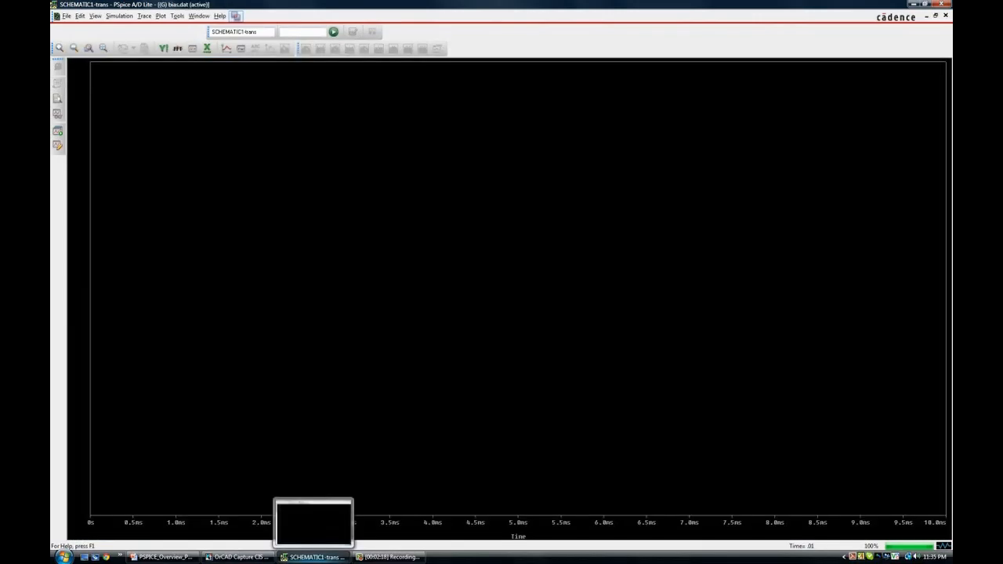
- Switch to OrCAD Capture and place a voltage marker on the output node at the upper end of resistor R1
{"action": "left_click", "coordinate": [239, 556]}
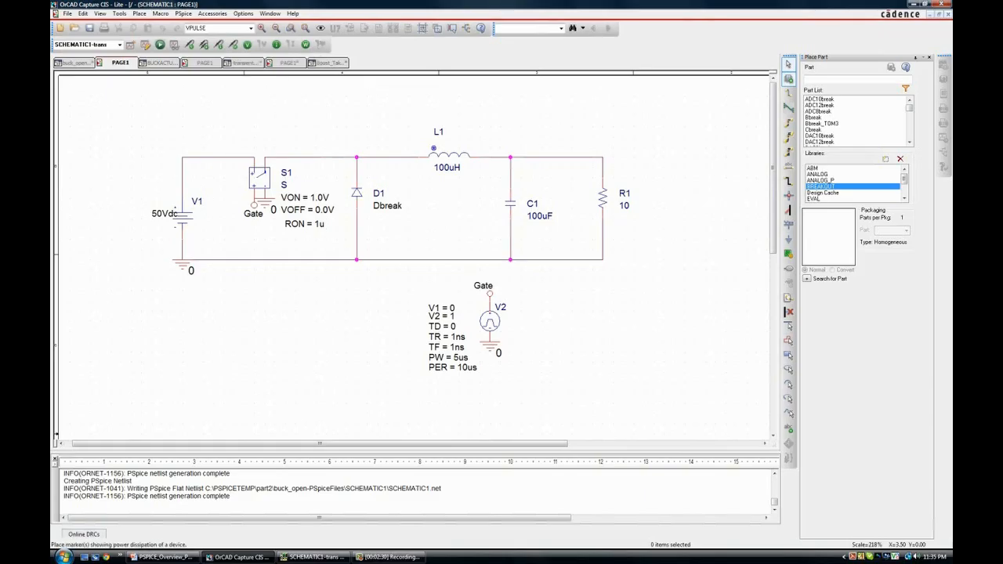
{"action": "left_click", "coordinate": [243, 13]}
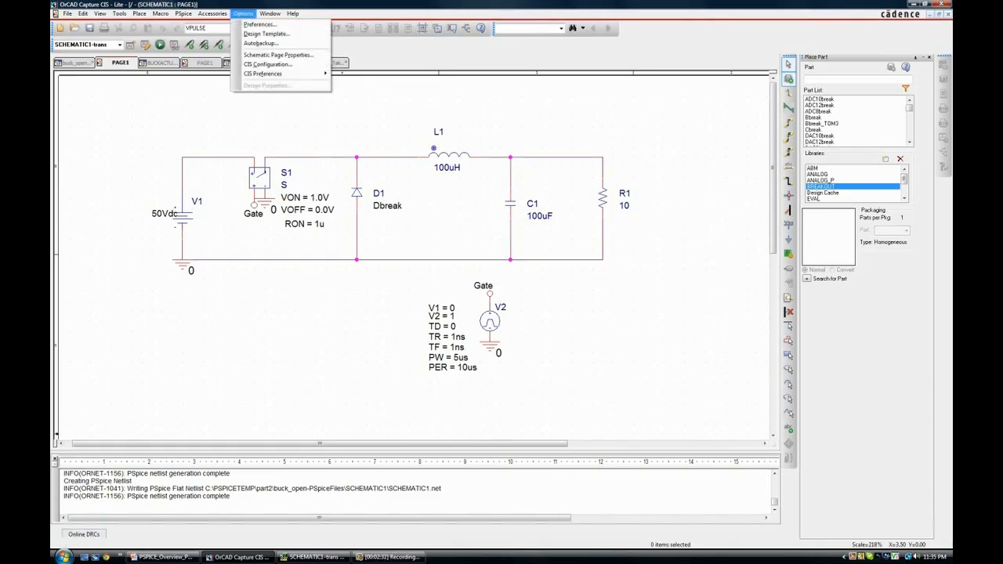
{"action": "mouse_move", "coordinate": [183, 13]}
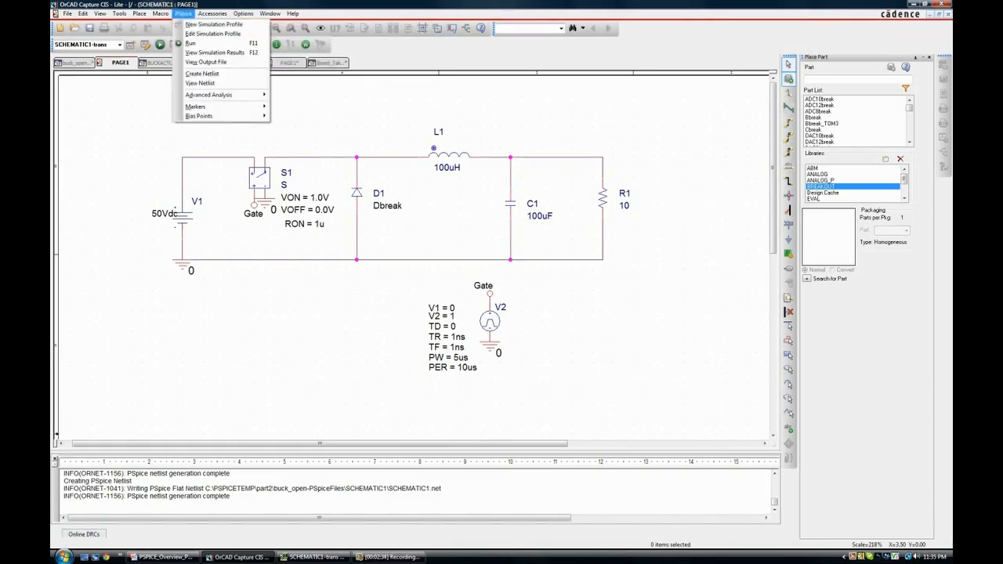
{"action": "mouse_move", "coordinate": [196, 107]}
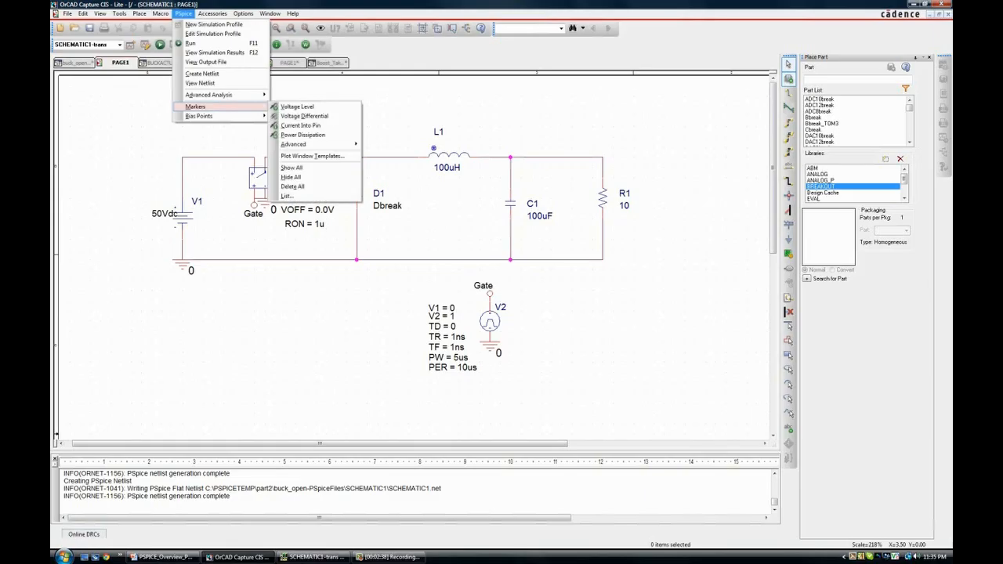
{"action": "mouse_move", "coordinate": [294, 144]}
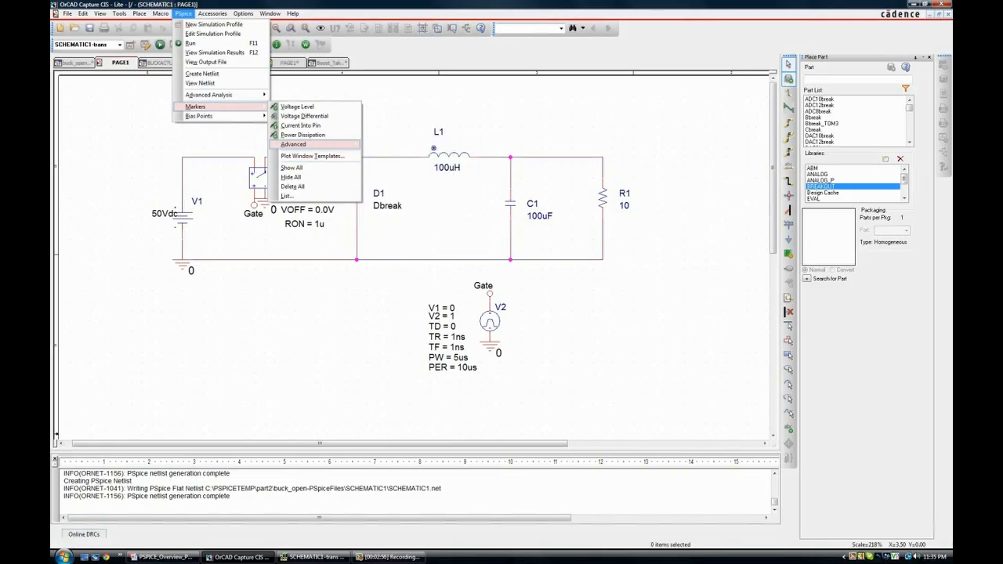
{"action": "left_click", "coordinate": [418, 105]}
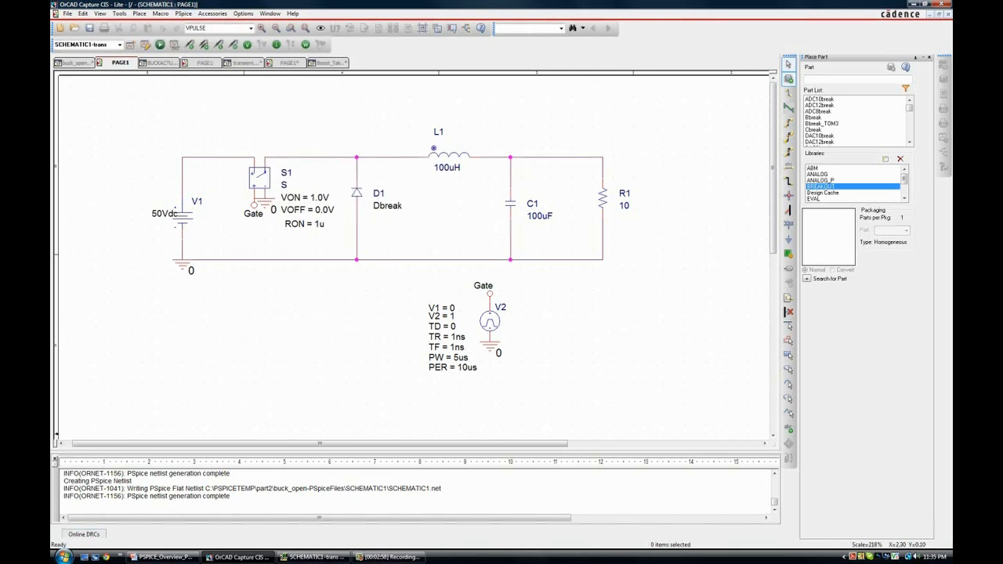
{"action": "left_click", "coordinate": [604, 160]}
{"action": "right_click", "coordinate": [673, 175]}
{"action": "left_click", "coordinate": [680, 165]}
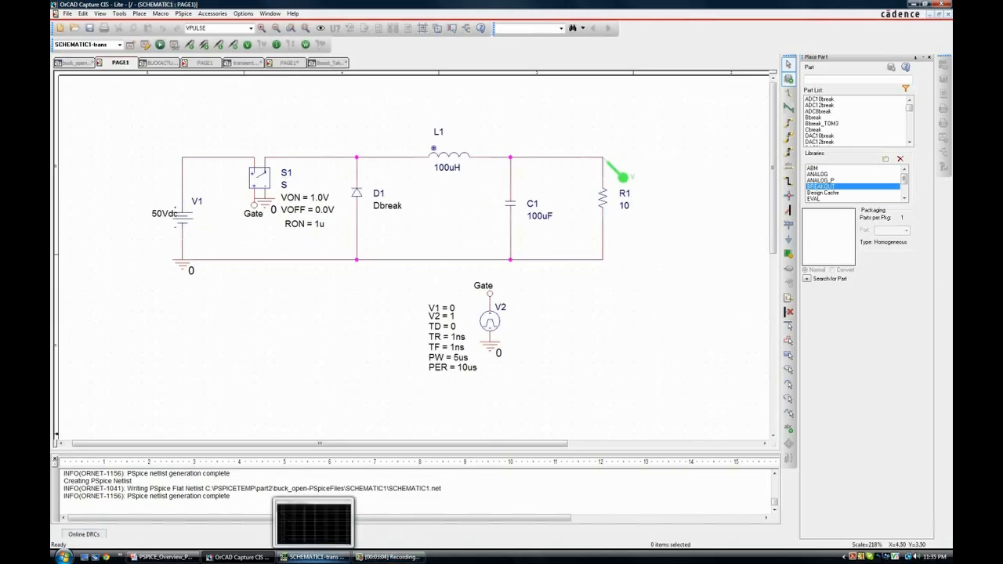
- Switch to PSpice A/D and measure the V(R1:2) trace with both cursors, at about 0.85 ms and 4.68 ms
{"action": "left_click", "coordinate": [314, 557]}
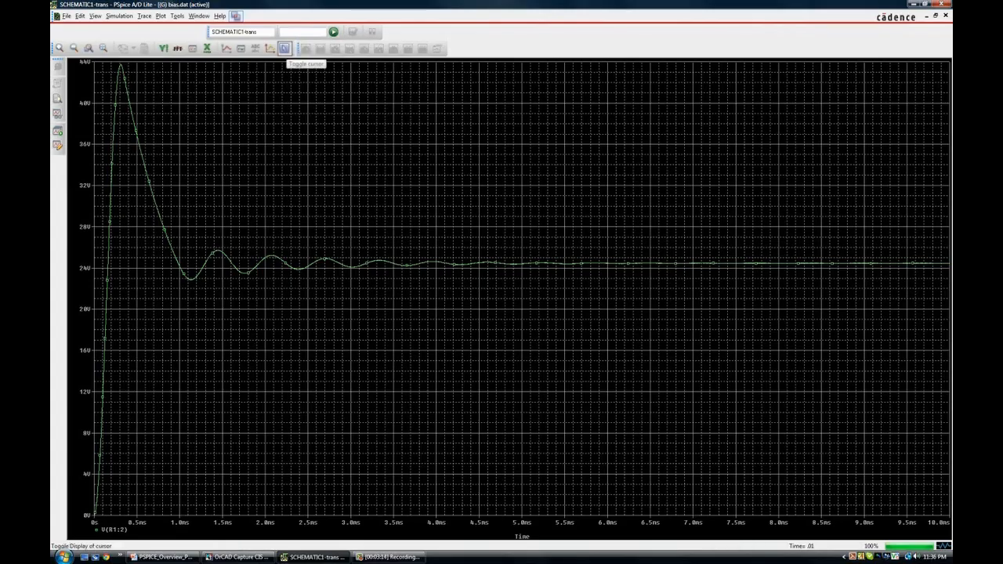
{"action": "left_click", "coordinate": [285, 48]}
{"action": "left_click_drag", "start_coordinate": [417, 238], "coordinate": [299, 241]}
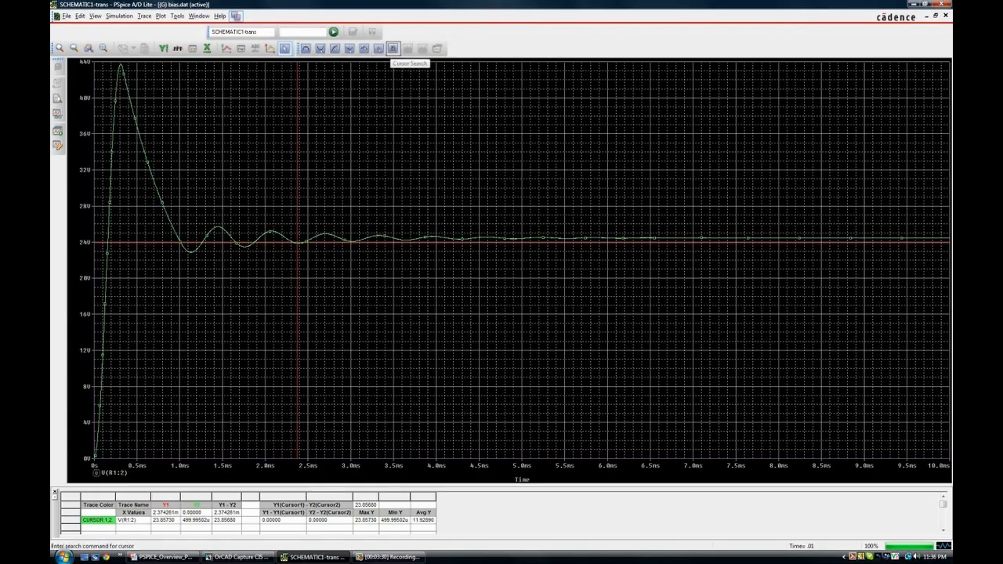
{"action": "left_click_drag", "start_coordinate": [306, 161], "coordinate": [235, 160]}
{"action": "right_click_drag", "start_coordinate": [260, 168], "coordinate": [495, 212]}
{"action": "left_click", "coordinate": [166, 212]}
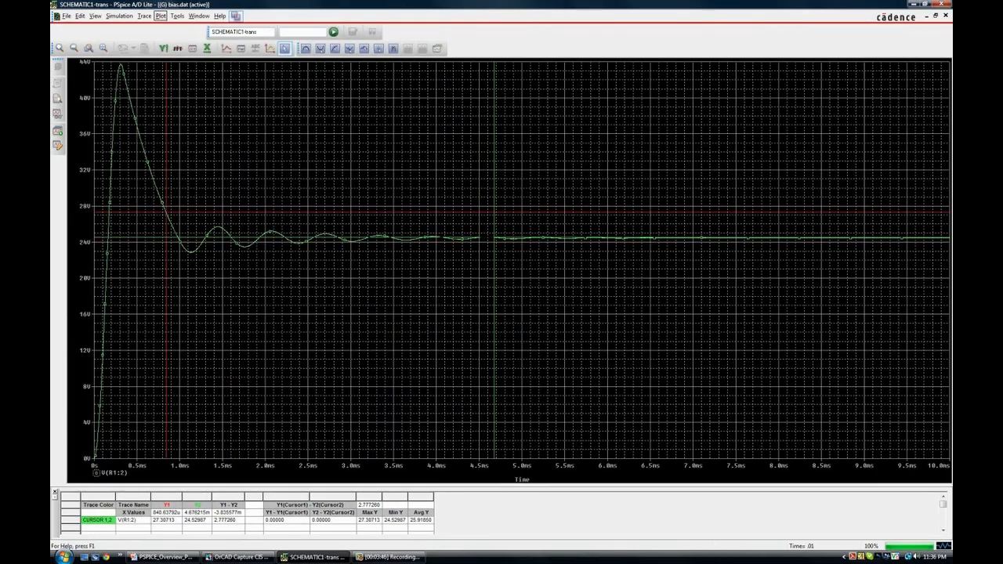
- Add a second, empty plot above the V(R1:2) plot in the waveform window and turn off the cursors
{"action": "left_click", "coordinate": [161, 15]}
{"action": "left_click", "coordinate": [188, 57]}
{"action": "left_click", "coordinate": [229, 180]}
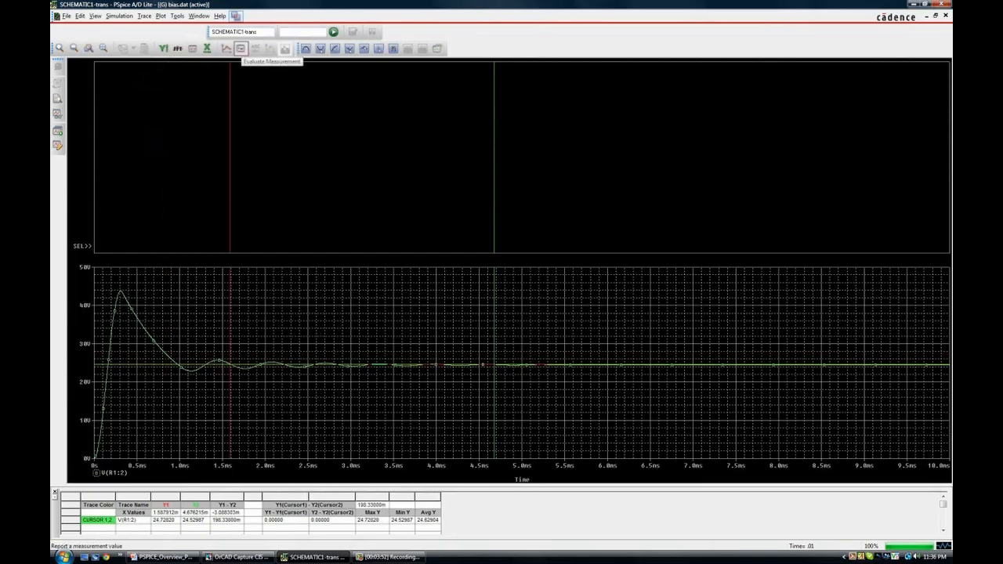
{"action": "left_click", "coordinate": [81, 376]}
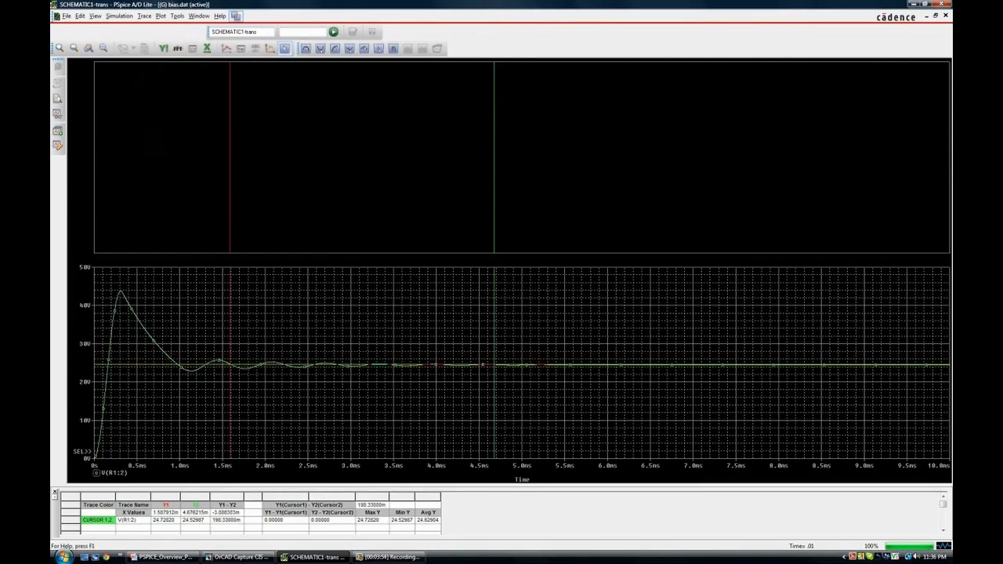
{"action": "left_click", "coordinate": [285, 49]}
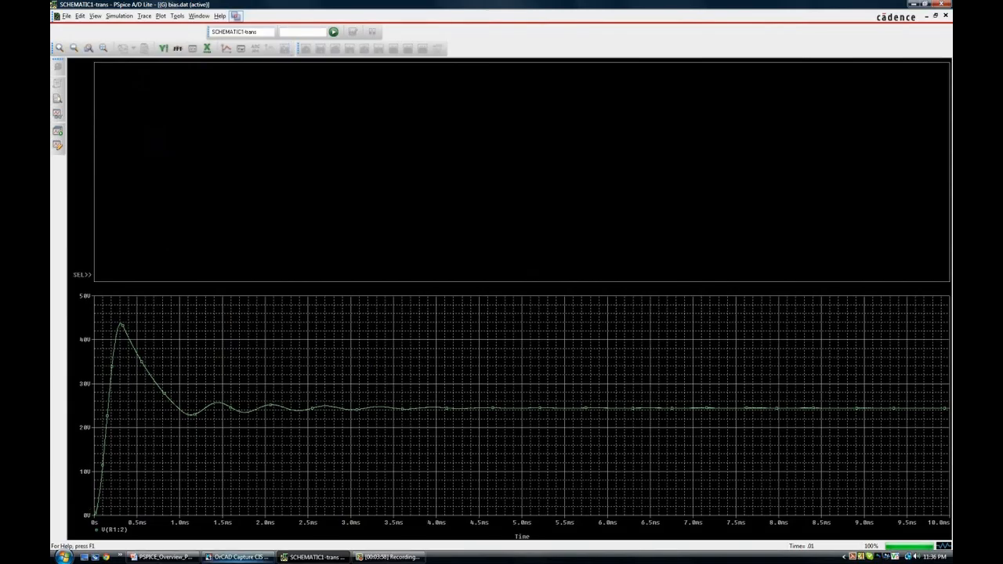
- Switch to OrCAD Capture and place a current marker on the diode-side pin of inductor L1
{"action": "mouse_move", "coordinate": [235, 557]}
{"action": "left_click", "coordinate": [233, 527]}
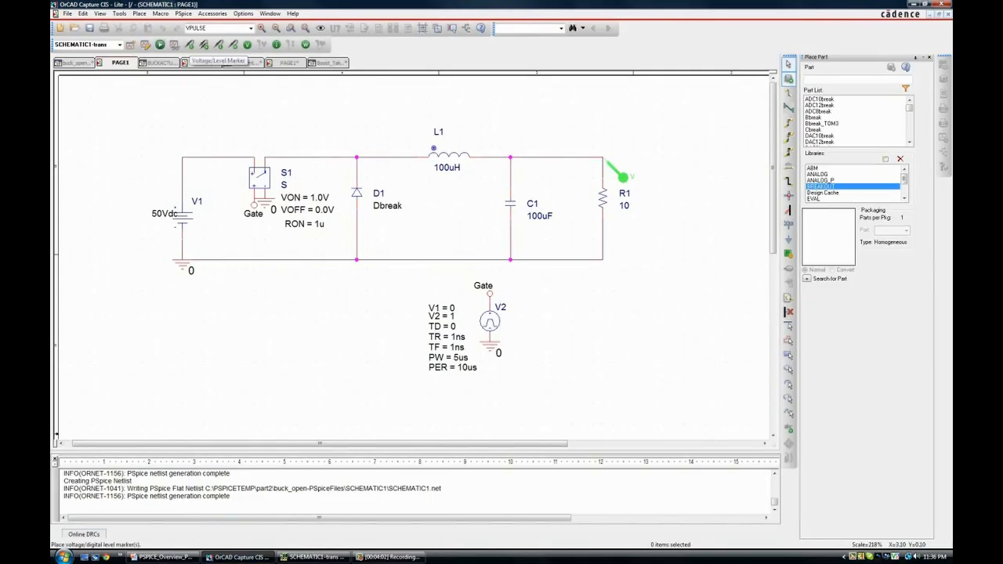
{"action": "left_click", "coordinate": [219, 45]}
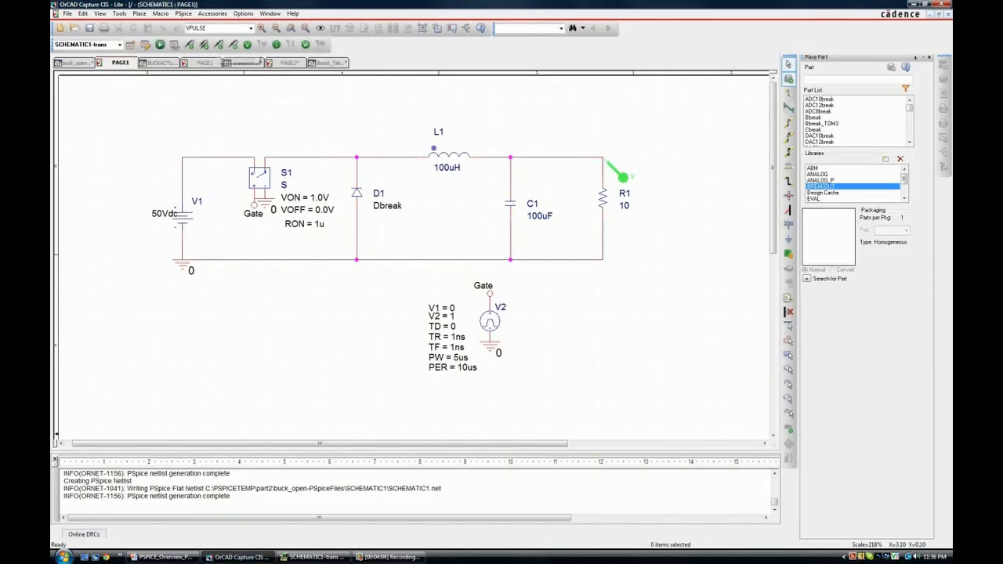
{"action": "left_click", "coordinate": [423, 159]}
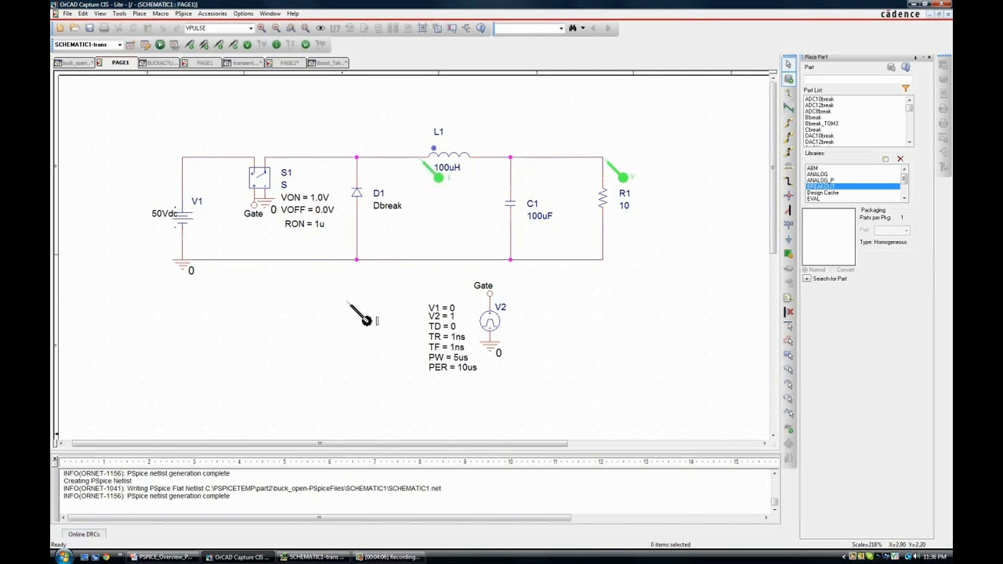
{"action": "right_click", "coordinate": [316, 312]}
{"action": "left_click", "coordinate": [343, 316]}
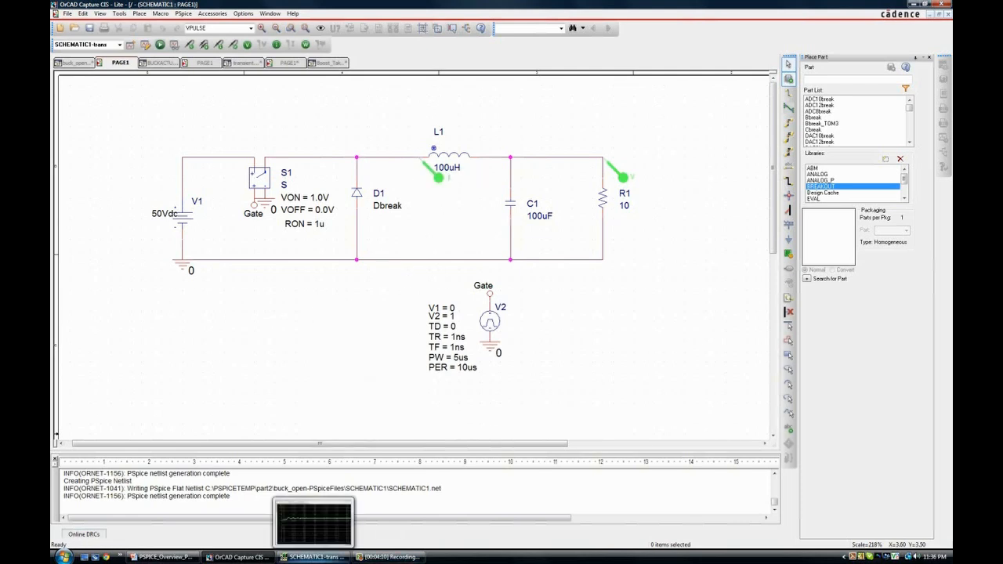
- Switch to PSpice A/D and examine the steady-state ripple of I(L1) and V(R1:2) around 8.82 to 9.10 ms, restoring the full view
{"action": "left_click", "coordinate": [315, 556]}
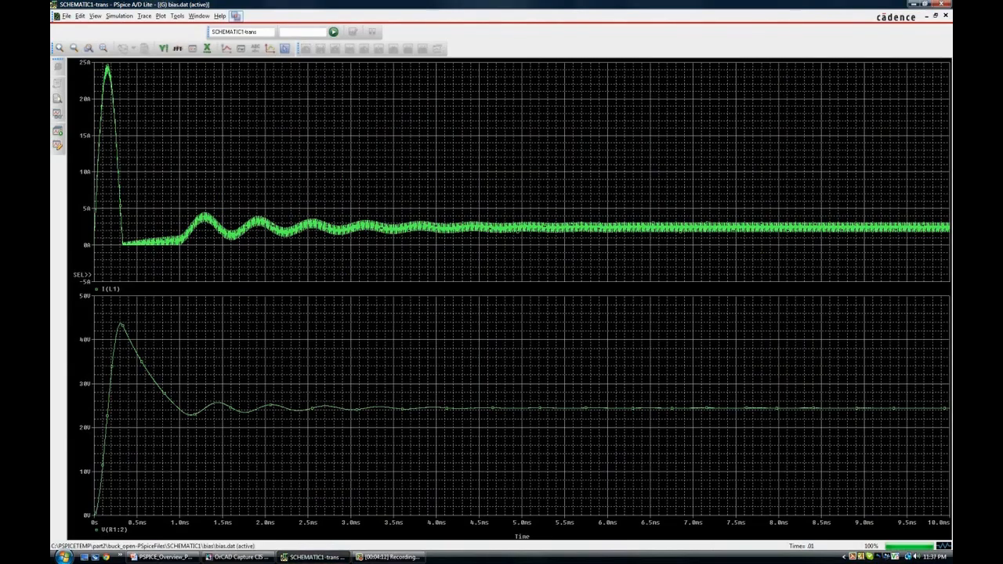
{"action": "left_click", "coordinate": [88, 48]}
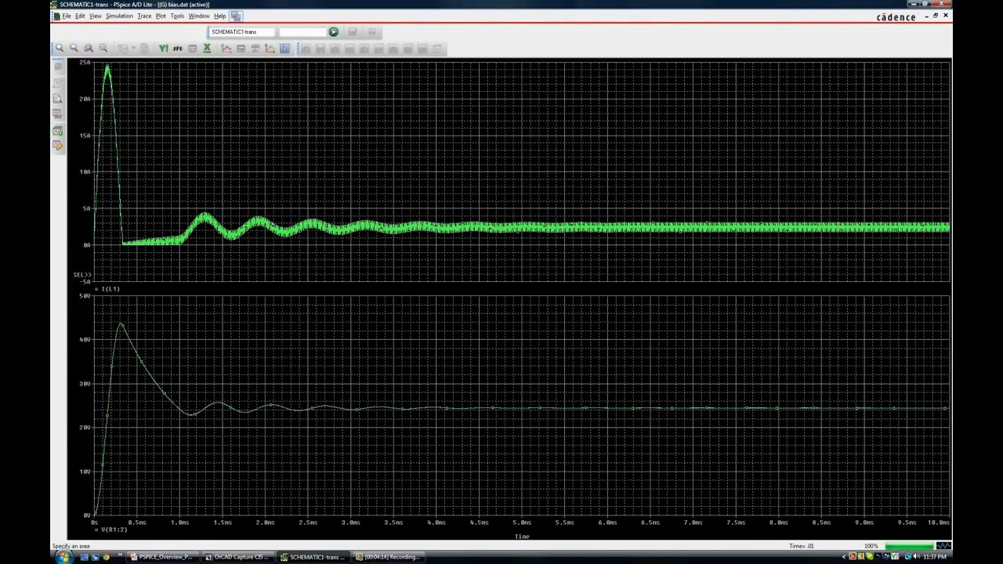
{"action": "left_click_drag", "start_coordinate": [846, 211], "coordinate": [873, 242]}
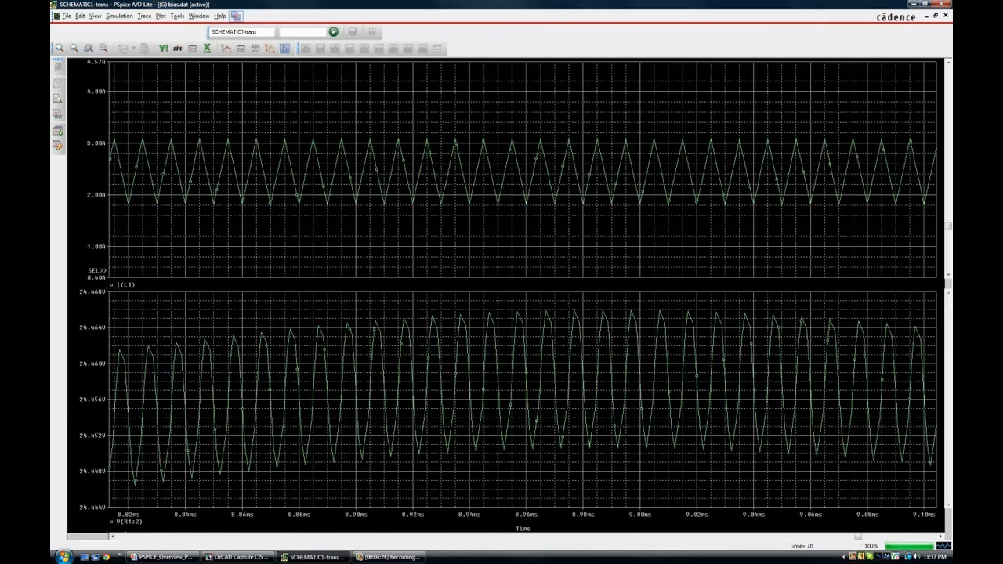
{"action": "left_click", "coordinate": [103, 48]}
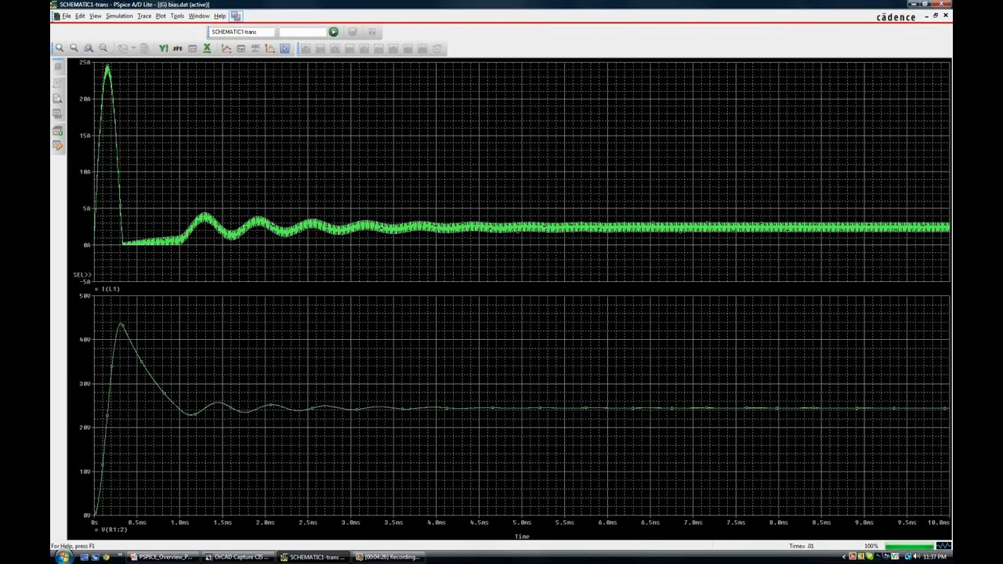
- Add a third, empty plot above the I(L1) plot in the waveform window and switch to OrCAD Capture
{"action": "left_click", "coordinate": [160, 16]}
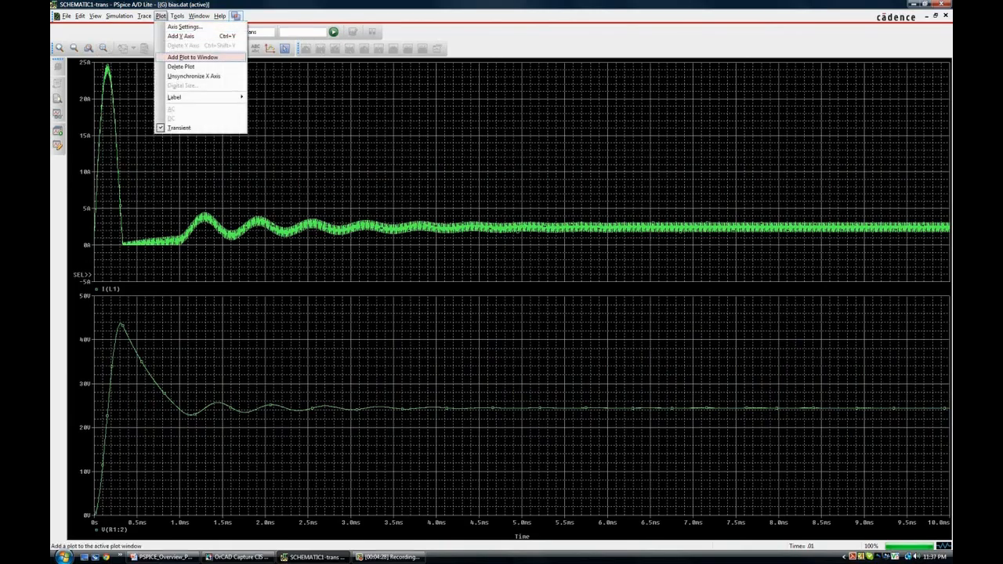
{"action": "left_click", "coordinate": [184, 60]}
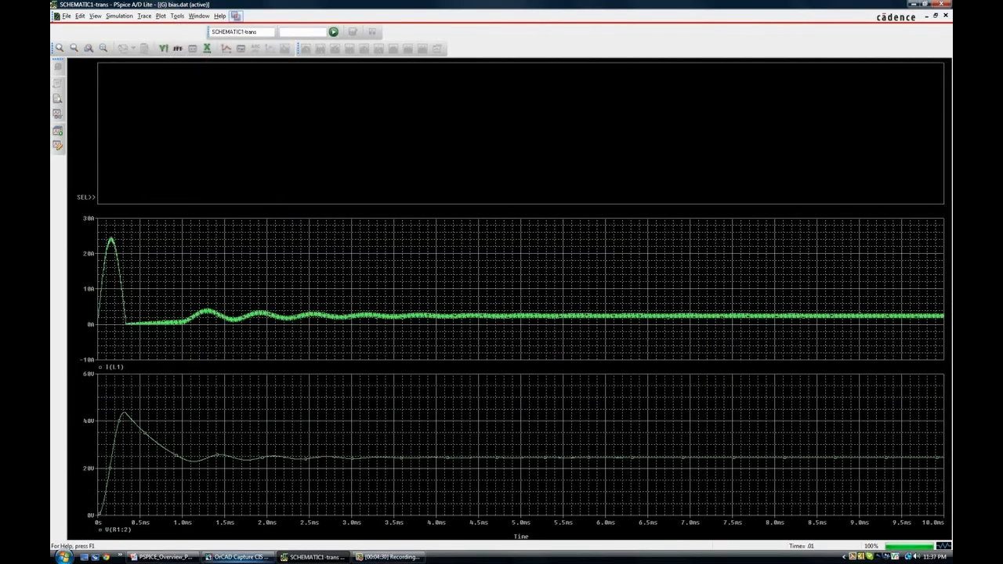
{"action": "left_click", "coordinate": [237, 557]}
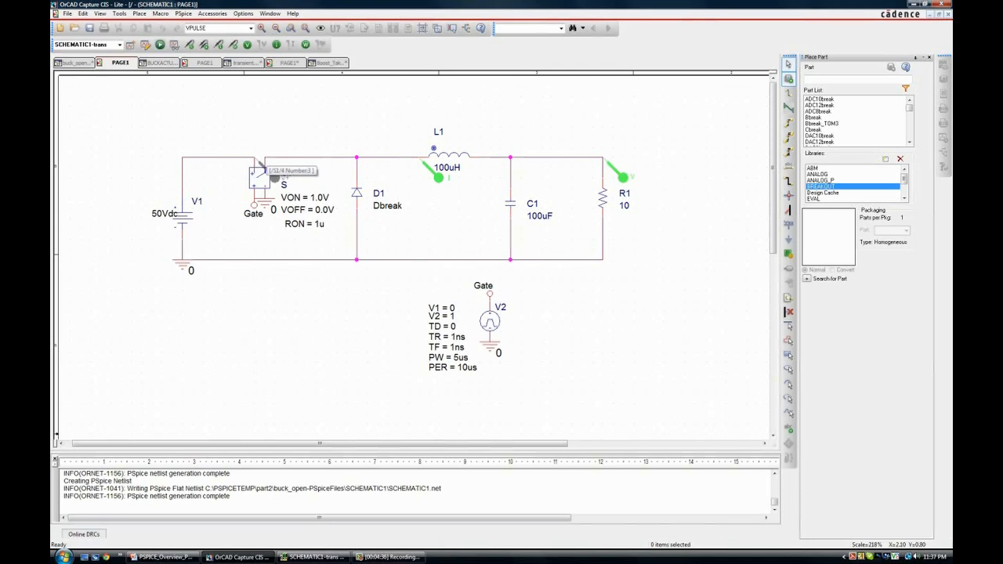
- Finish placing the differential voltage markers across switch S1 and switch to PSpice A/D
{"action": "right_click", "coordinate": [246, 342]}
{"action": "left_click", "coordinate": [265, 344]}
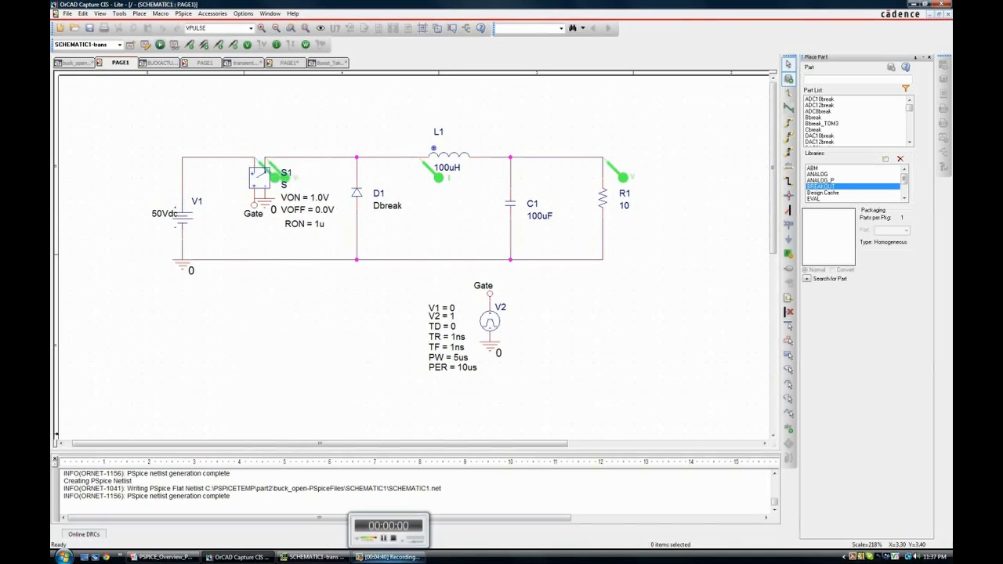
{"action": "left_click", "coordinate": [315, 557]}
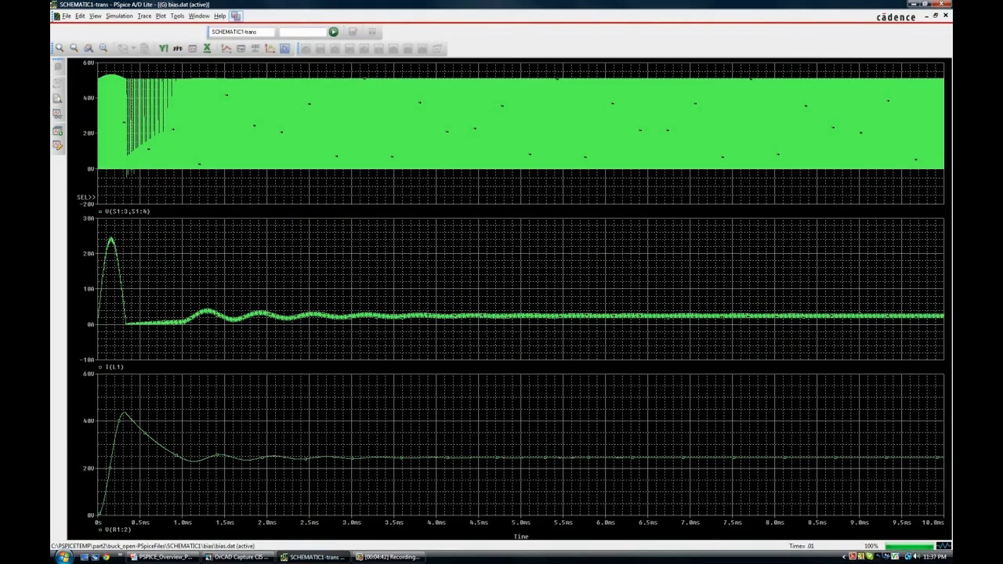
- Zoom in on the steady-state waveforms from about 8.380 to 8.416 ms and mark the data points on the traces
{"action": "left_click", "coordinate": [88, 49]}
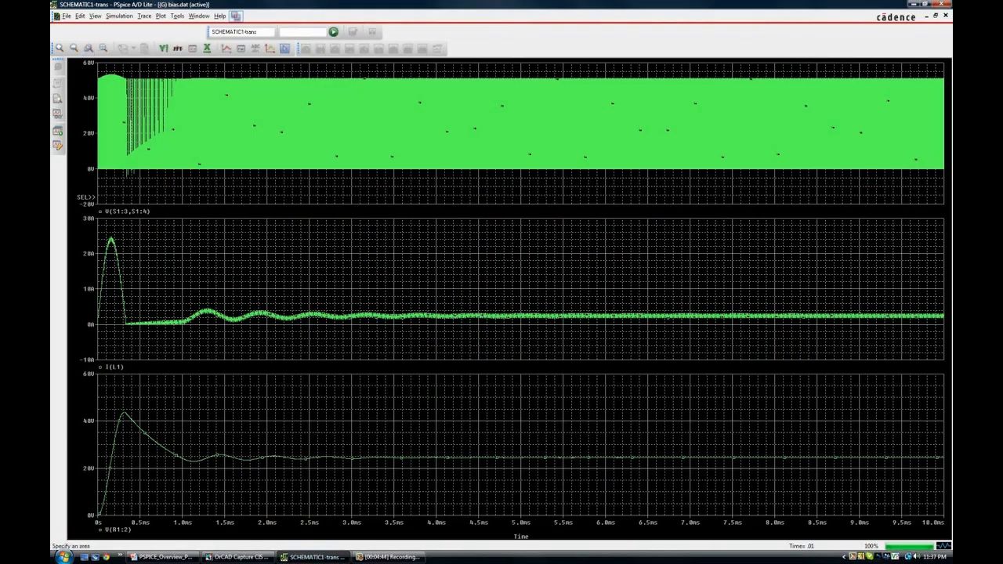
{"action": "left_click_drag", "start_coordinate": [772, 71], "coordinate": [820, 178]}
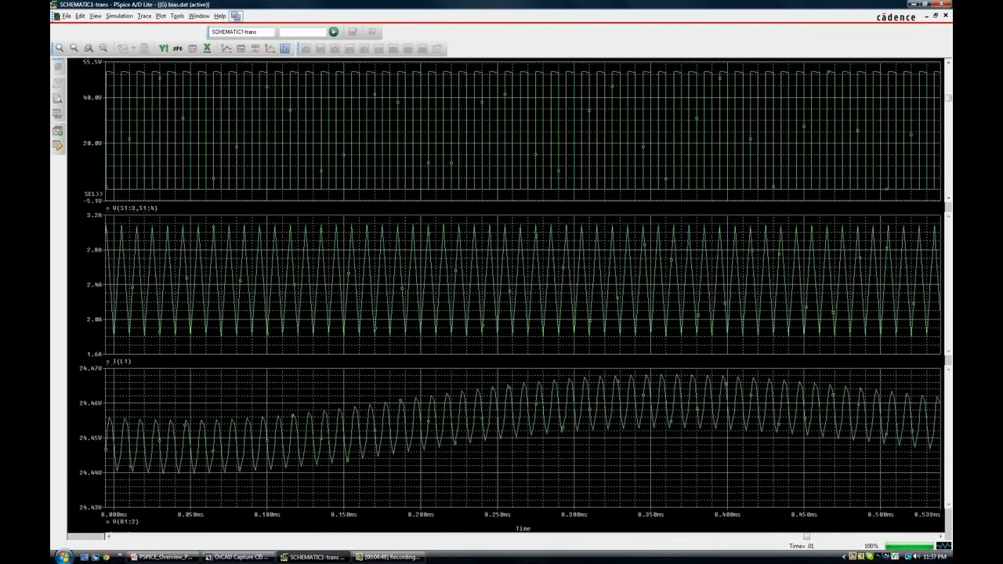
{"action": "left_click", "coordinate": [88, 49]}
{"action": "left_click_drag", "start_coordinate": [696, 66], "coordinate": [753, 195]}
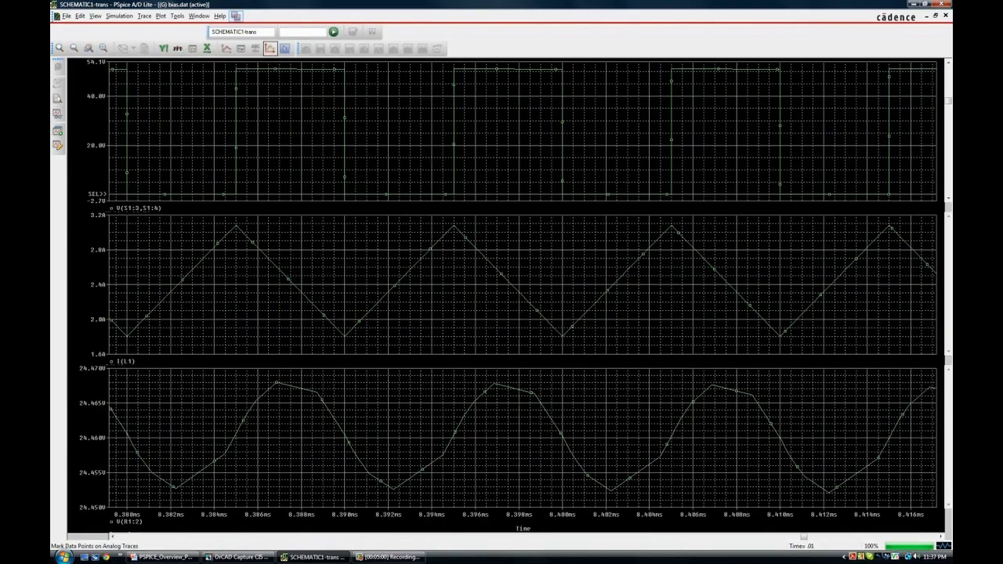
{"action": "left_click", "coordinate": [271, 49]}
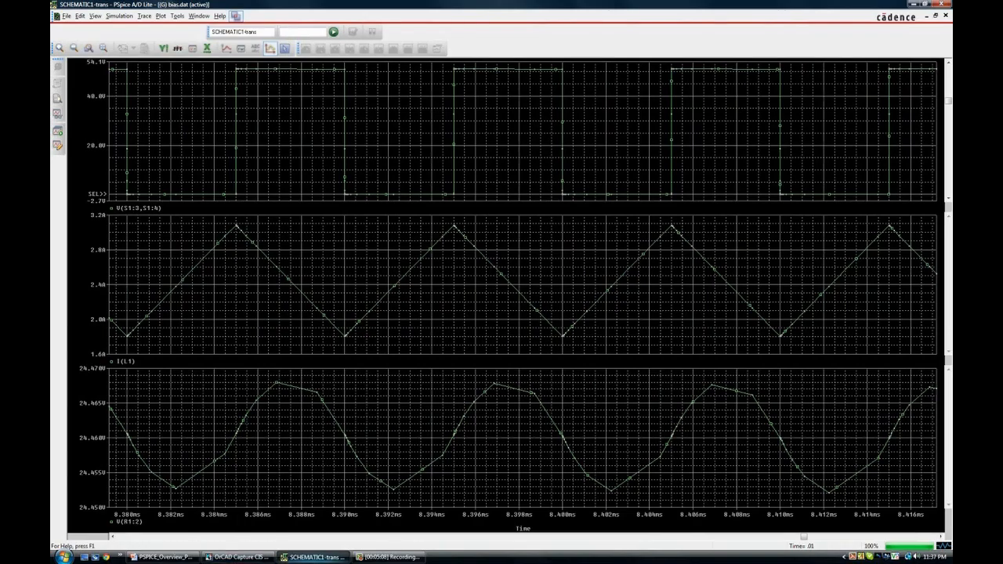
- Switch to OrCAD Capture and set the trans simulation profile's Probe window to show the last plot
{"action": "left_click", "coordinate": [237, 557]}
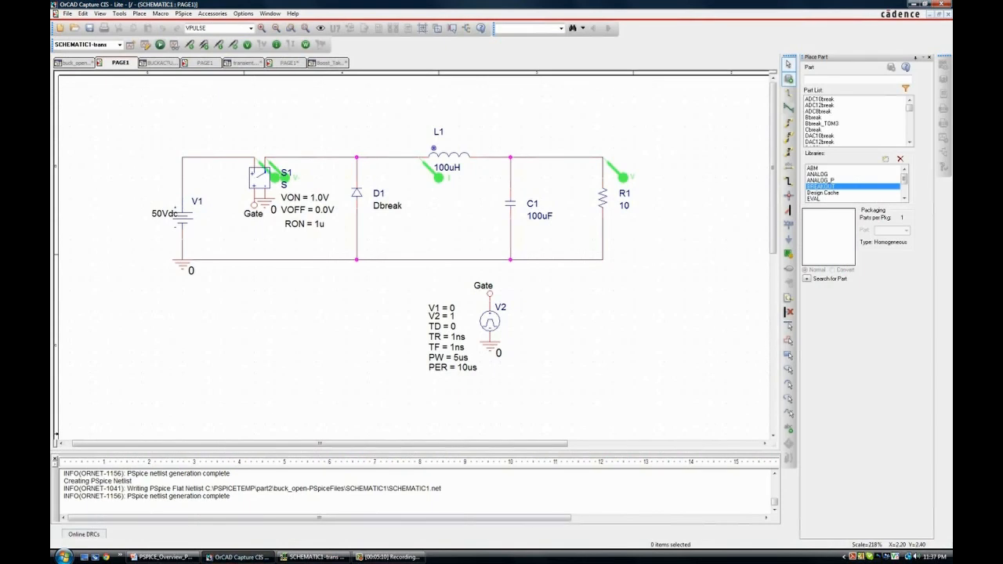
{"action": "left_click", "coordinate": [146, 45]}
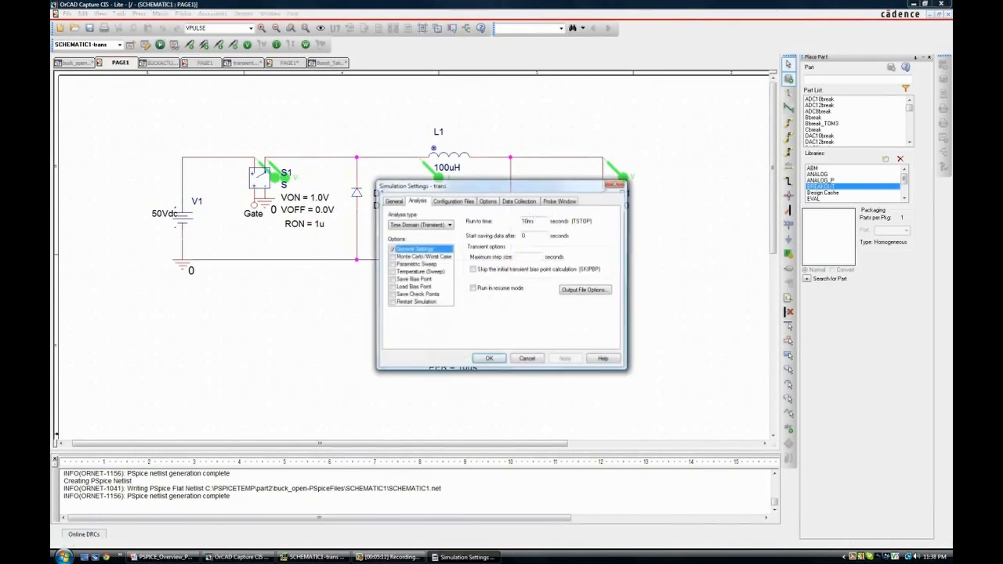
{"action": "left_click", "coordinate": [559, 202]}
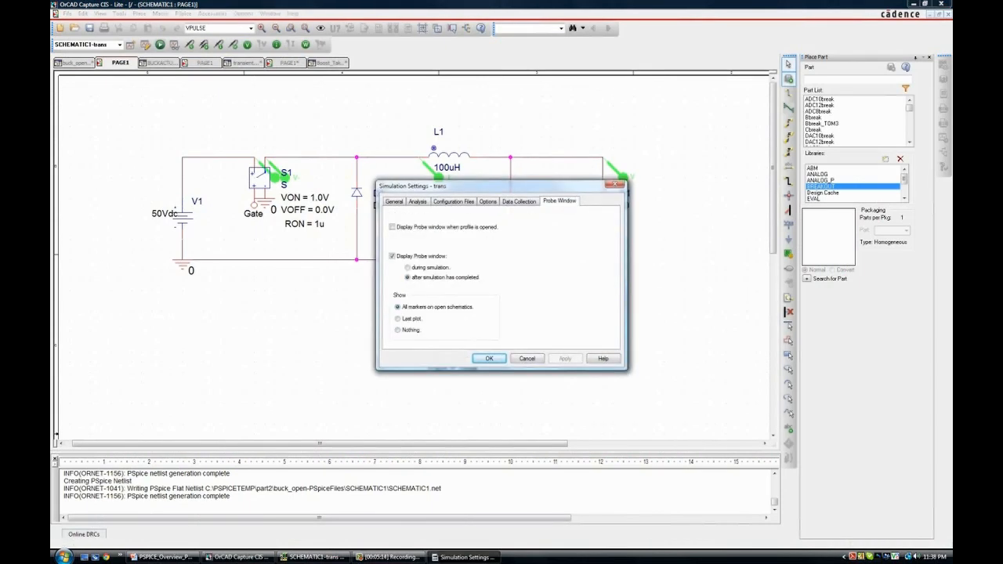
{"action": "left_click", "coordinate": [398, 319]}
{"action": "left_click", "coordinate": [489, 359]}
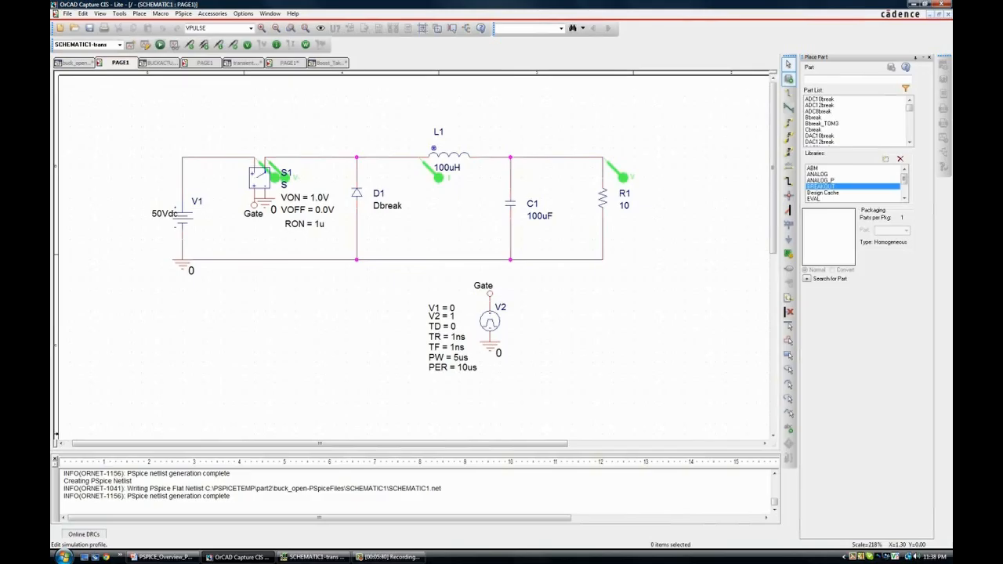
- Set the transient analysis maximum step size to 1us in the simulation profile and rerun the simulation
{"action": "left_click", "coordinate": [145, 44]}
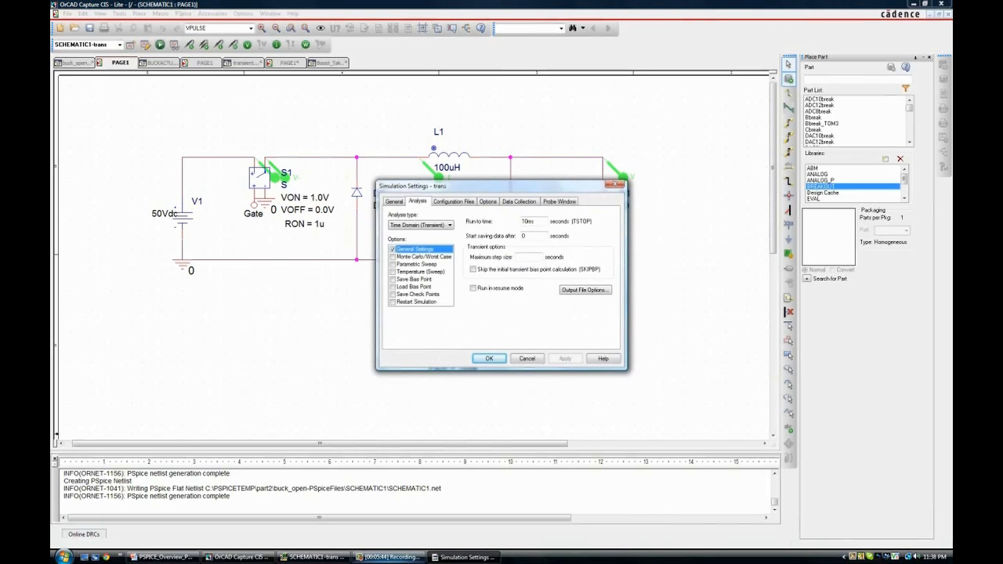
{"action": "left_click", "coordinate": [313, 557]}
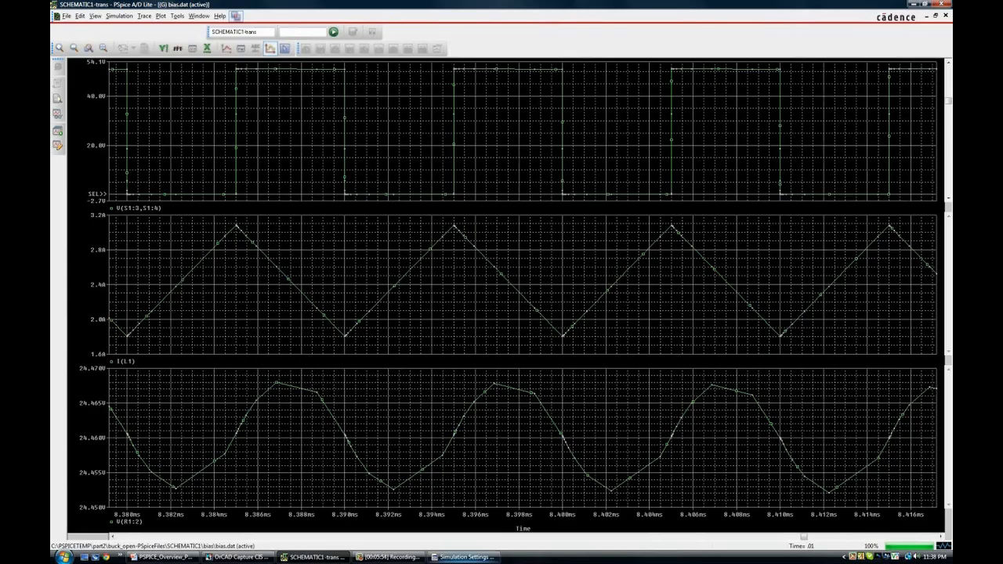
{"action": "mouse_move", "coordinate": [235, 556]}
{"action": "left_click", "coordinate": [233, 527]}
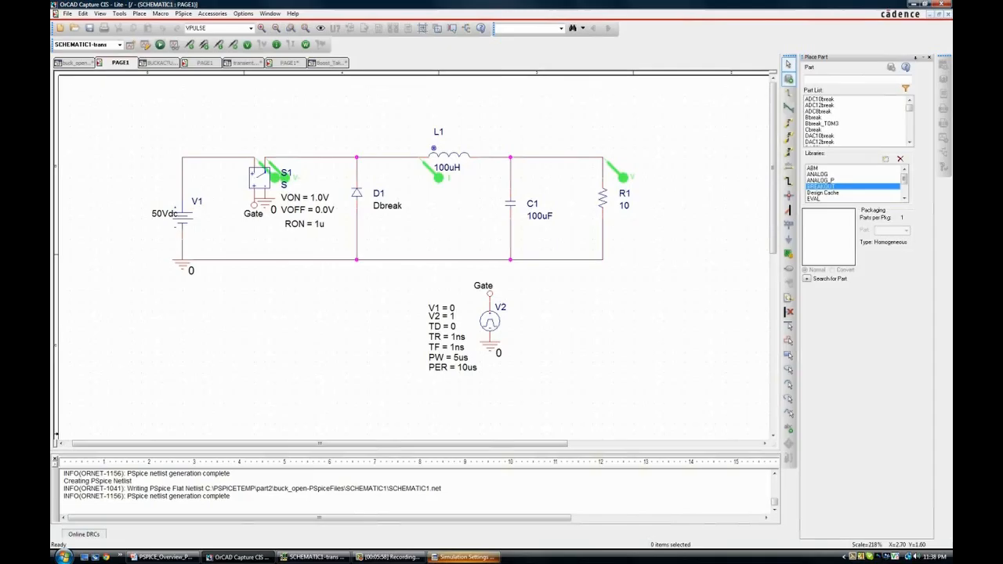
{"action": "left_click", "coordinate": [465, 557]}
{"action": "left_click", "coordinate": [524, 257]}
{"action": "type", "text": "1us"}
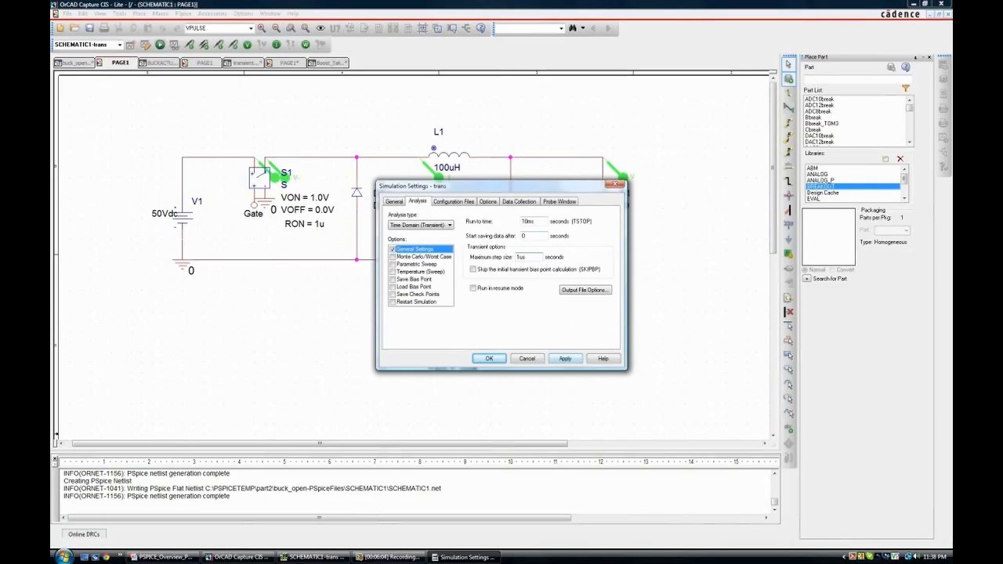
{"action": "left_click", "coordinate": [489, 358]}
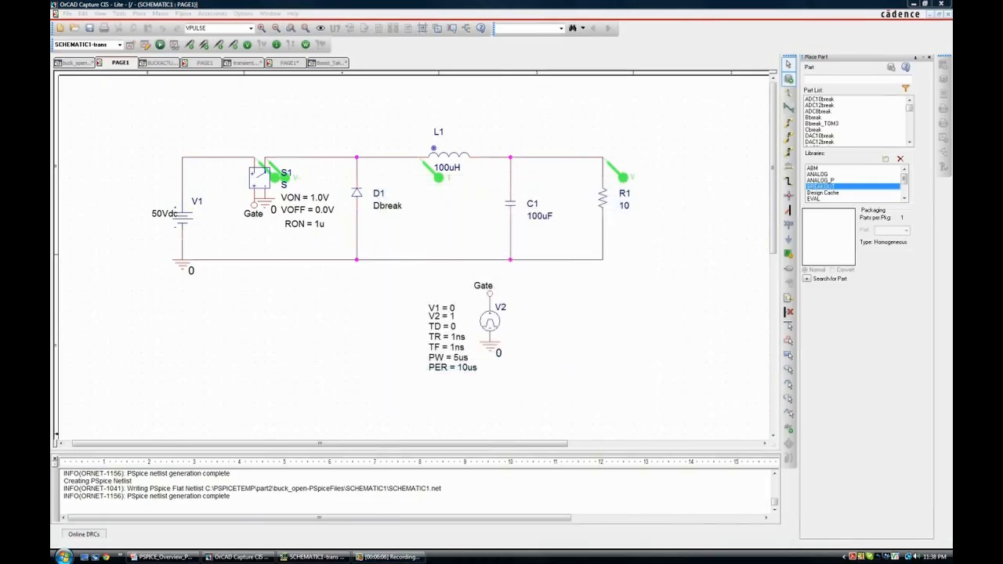
{"action": "key", "text": "F11"}
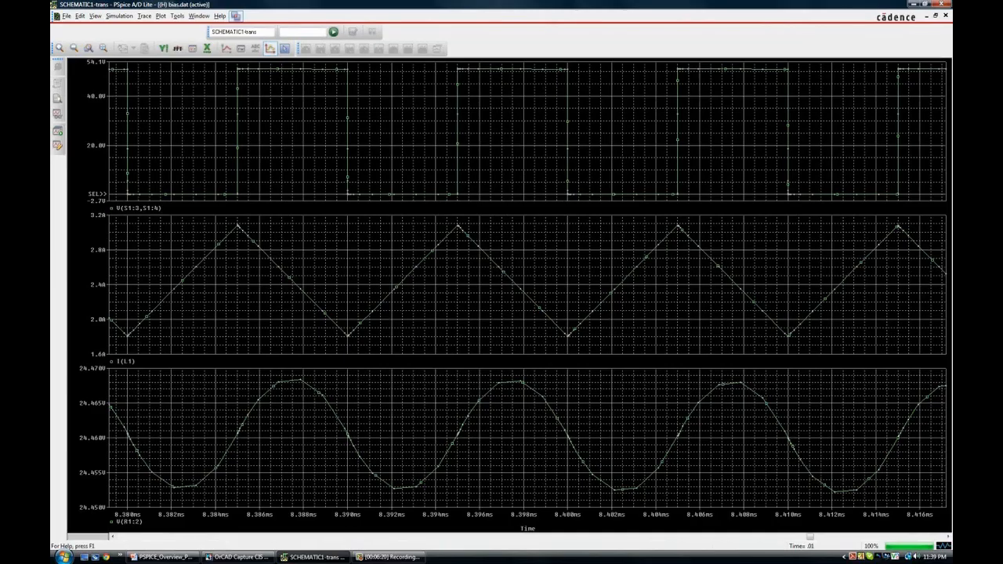
- Select the I(L1) plot, place a current marker on diode D1's anode in OrCAD Capture, and return to PSpice A/D
{"action": "left_click", "coordinate": [528, 284]}
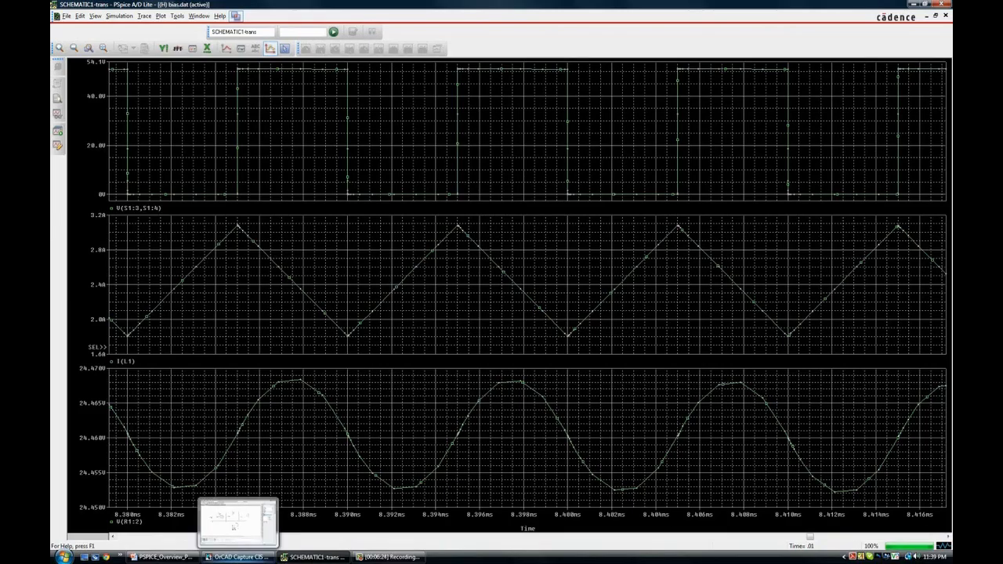
{"action": "left_click", "coordinate": [235, 556]}
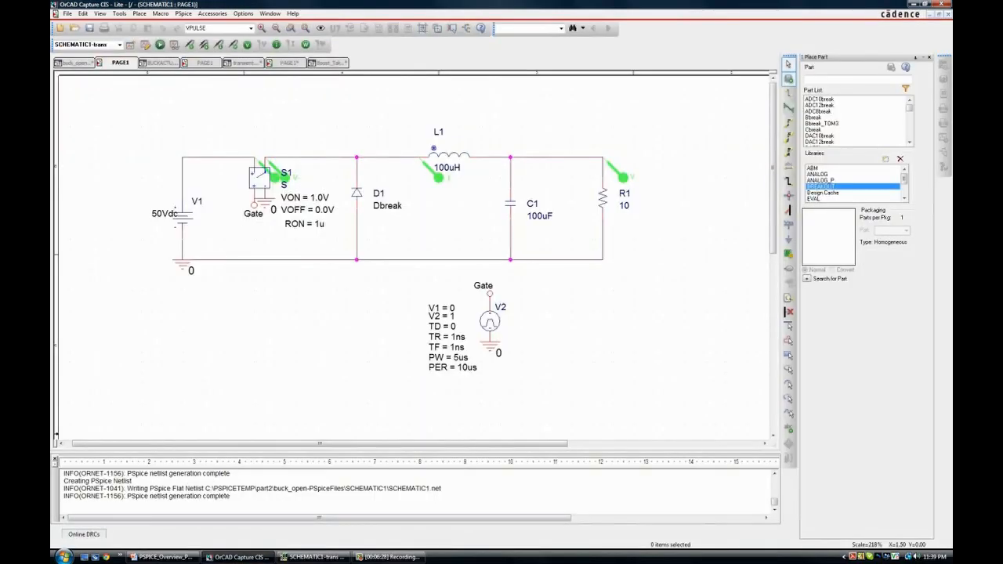
{"action": "left_click", "coordinate": [219, 44]}
{"action": "left_click", "coordinate": [362, 215]}
{"action": "right_click", "coordinate": [337, 331]}
{"action": "left_click", "coordinate": [361, 335]}
{"action": "left_click", "coordinate": [313, 557]}
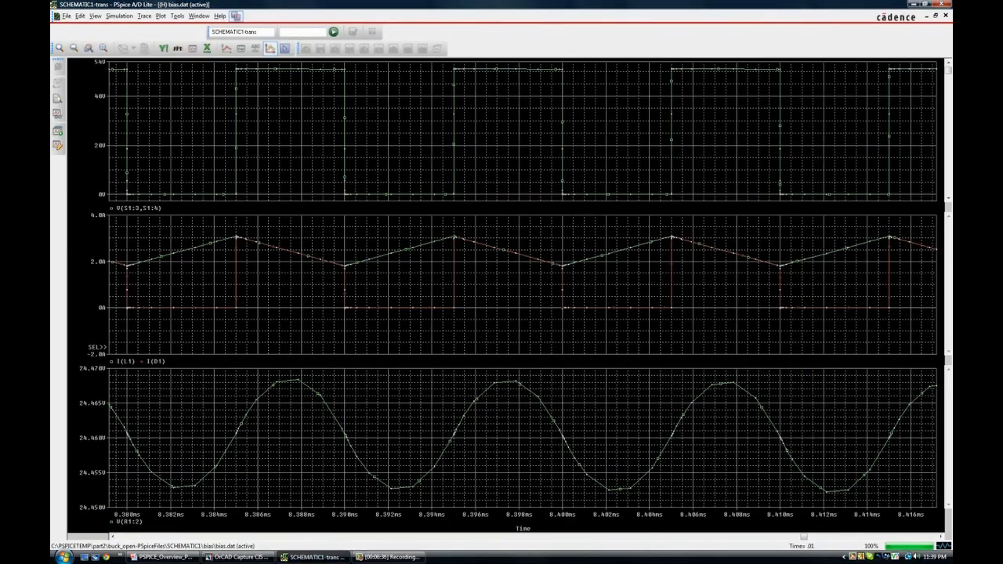
{"action": "left_click", "coordinate": [470, 131]}
{"action": "left_click", "coordinate": [161, 15]}
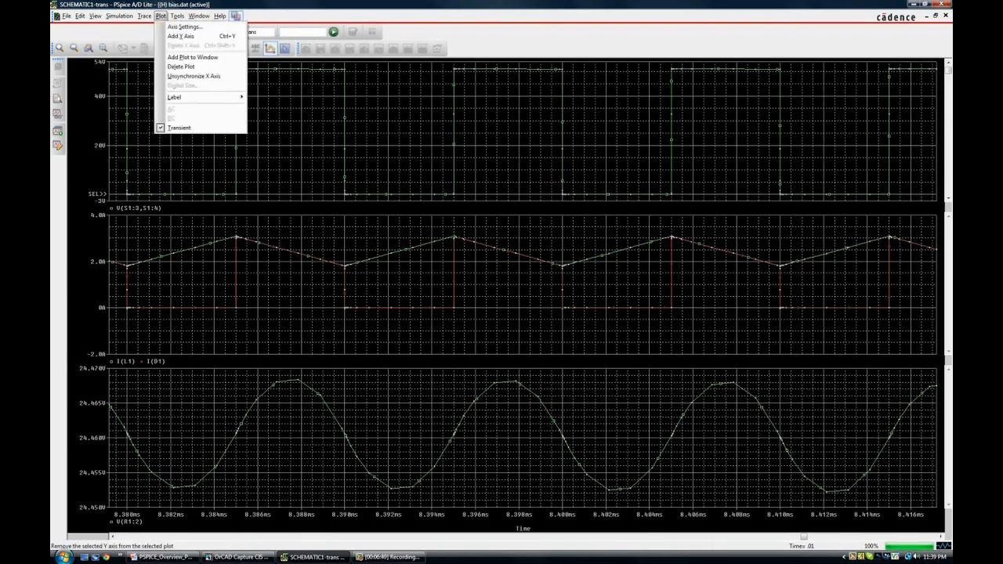
{"action": "left_click", "coordinate": [193, 58]}
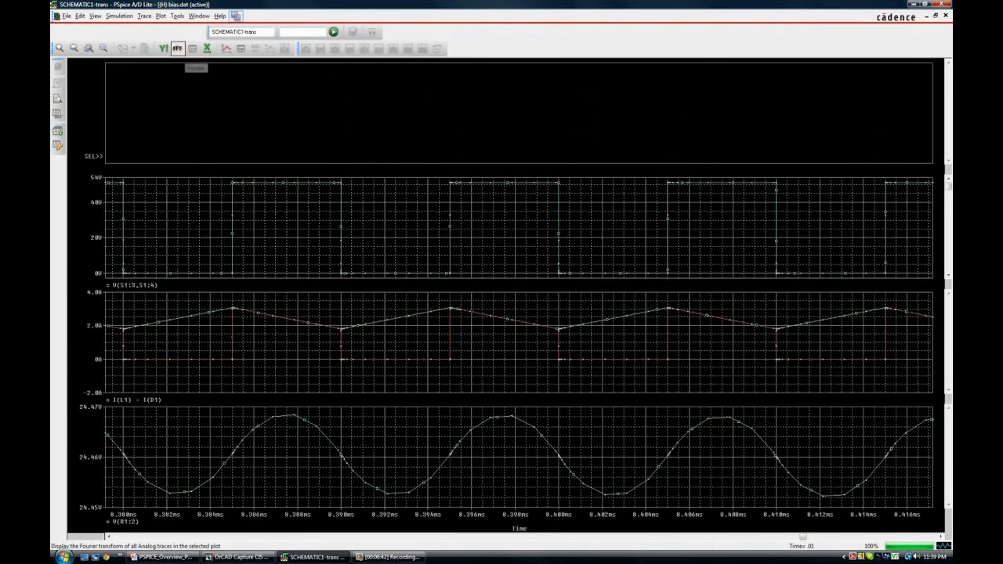
{"action": "left_click", "coordinate": [161, 16]}
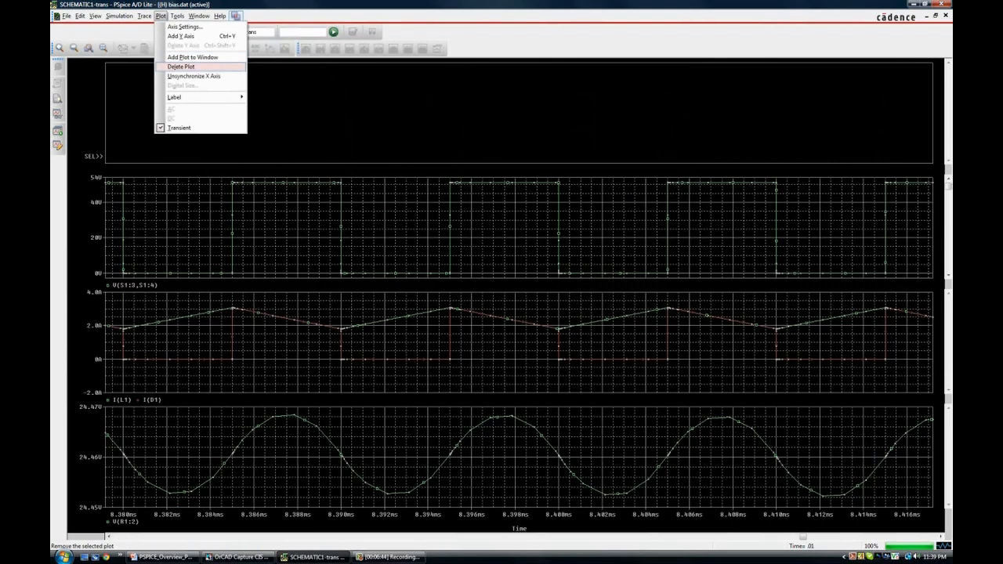
{"action": "left_click", "coordinate": [181, 66]}
- Delete the V(S1:3,S1:4) plot and the V(R1:2) plot, keeping only the plot with I(L1) and I(D1)
{"action": "left_click", "coordinate": [161, 16]}
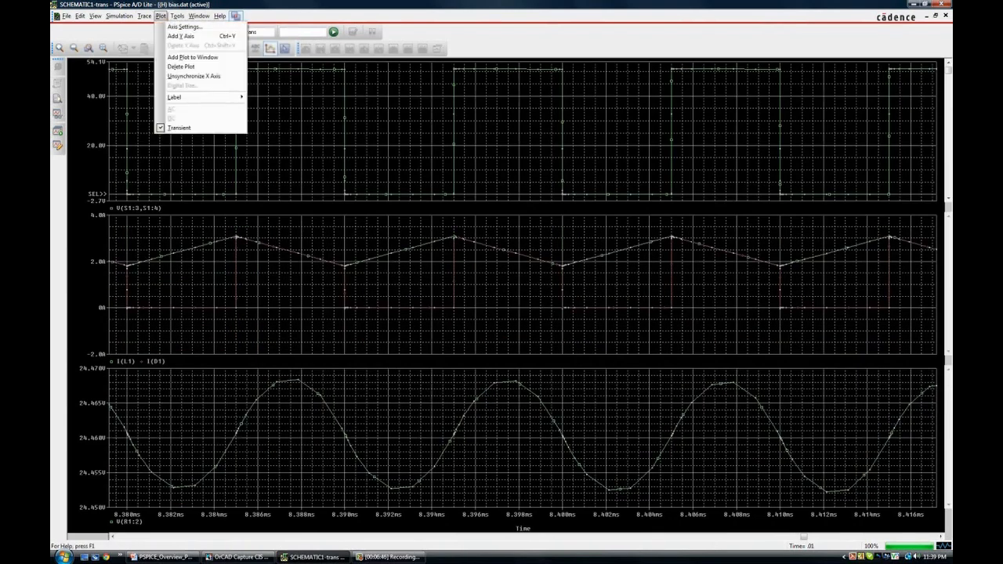
{"action": "left_click", "coordinate": [181, 66]}
{"action": "left_click", "coordinate": [204, 391]}
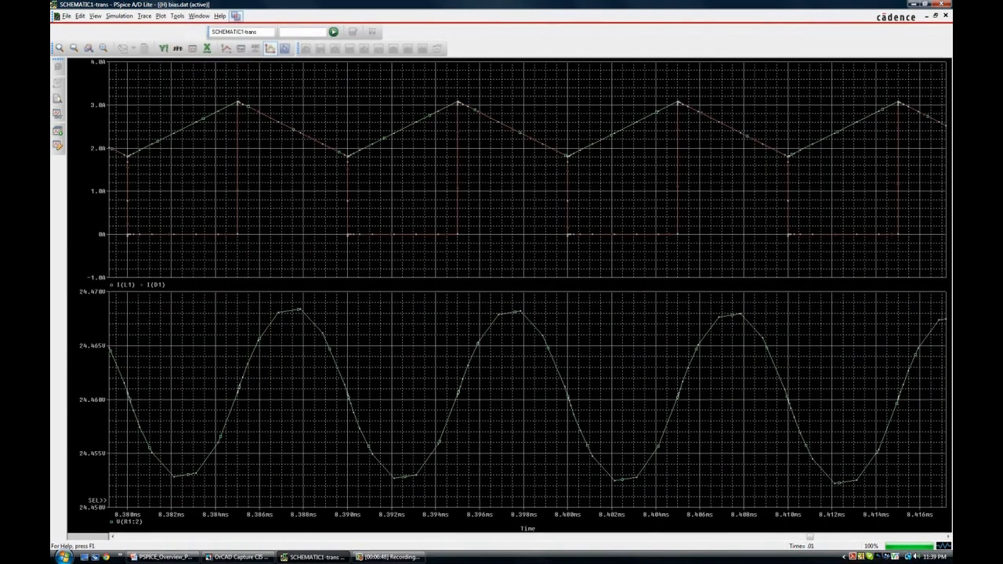
{"action": "left_click", "coordinate": [161, 15]}
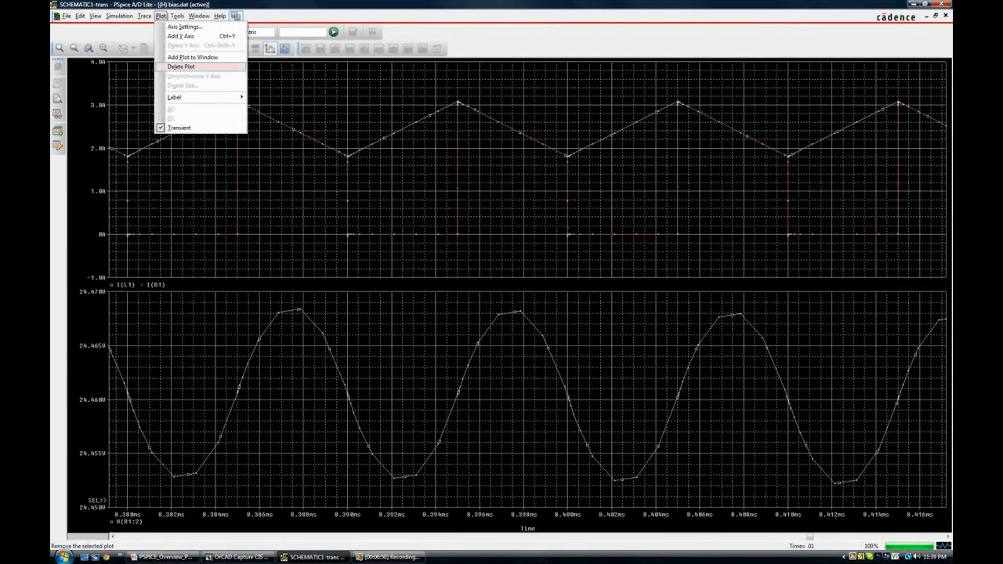
{"action": "left_click", "coordinate": [181, 67]}
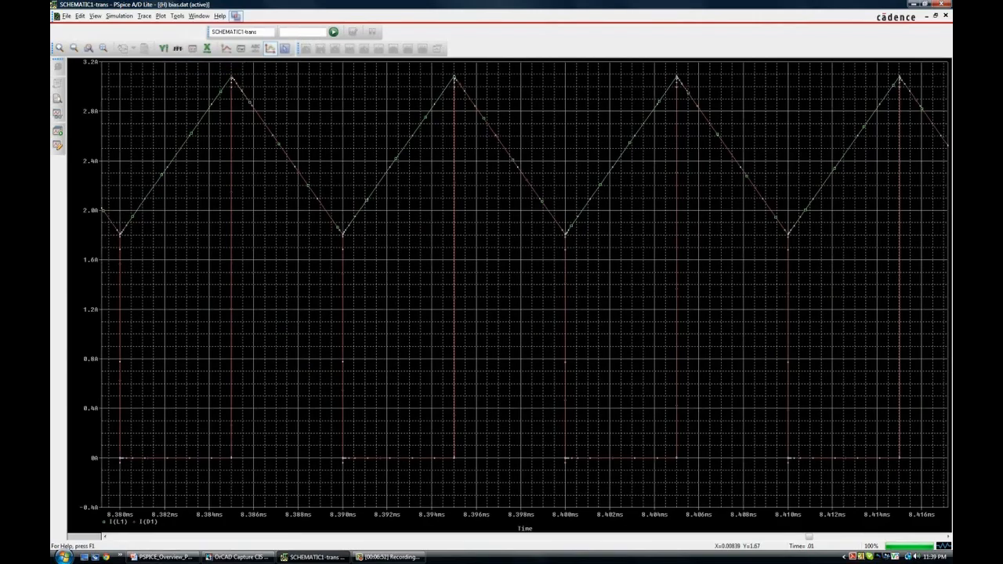
- Set the red I(D1) trace to the third-thinnest line width
{"action": "right_click", "coordinate": [232, 253]}
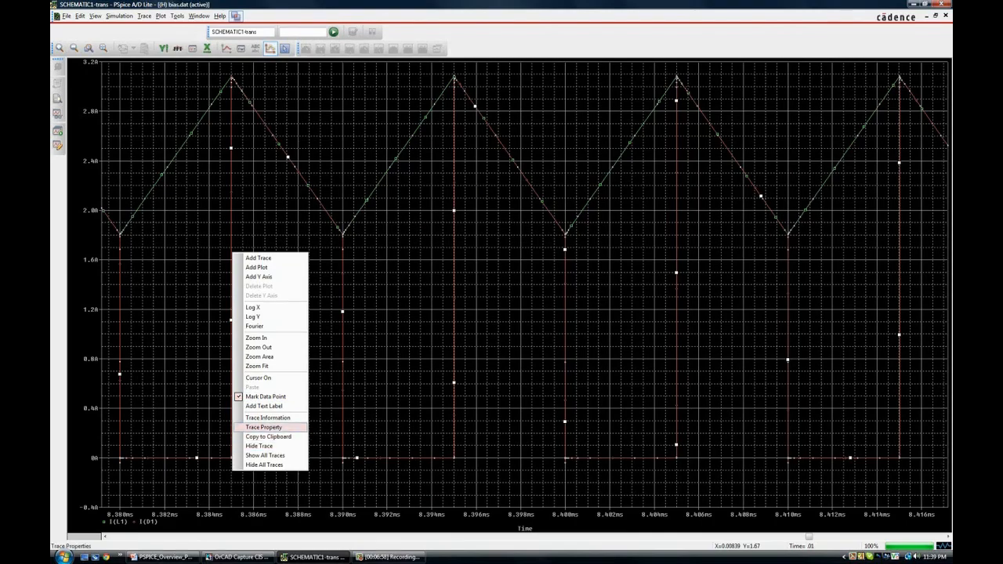
{"action": "left_click", "coordinate": [263, 427]}
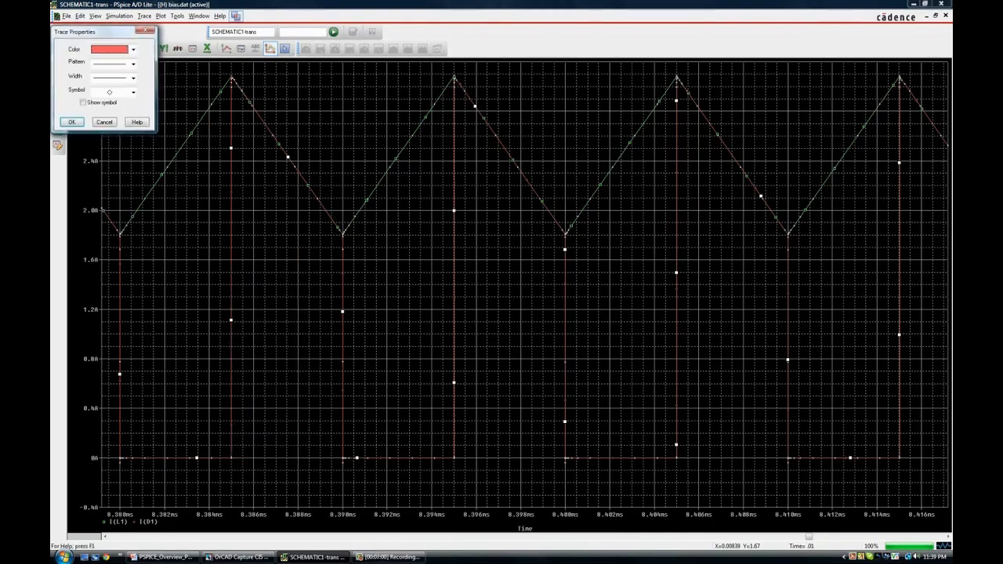
{"action": "left_click", "coordinate": [133, 78]}
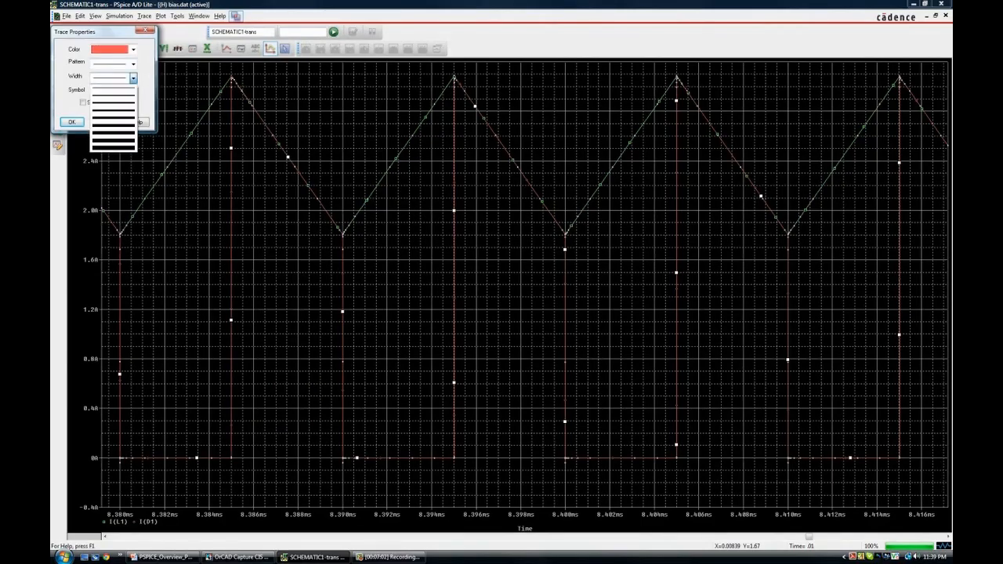
{"action": "left_click", "coordinate": [111, 101]}
{"action": "left_click", "coordinate": [72, 122]}
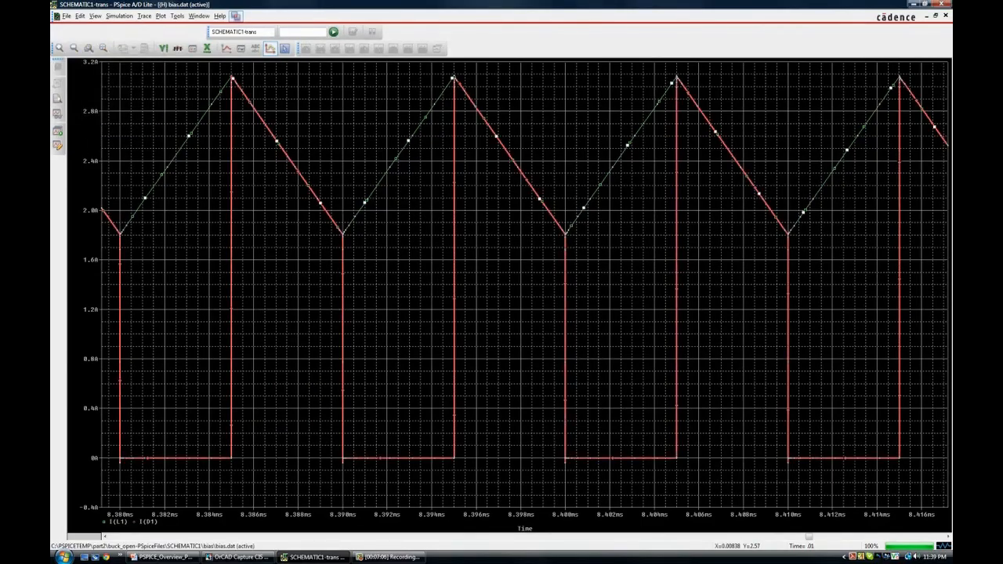
- Give the green I(L1) trace a thicker line and a downward-triangle symbol, and enable Show symbol
{"action": "right_click", "coordinate": [185, 140]}
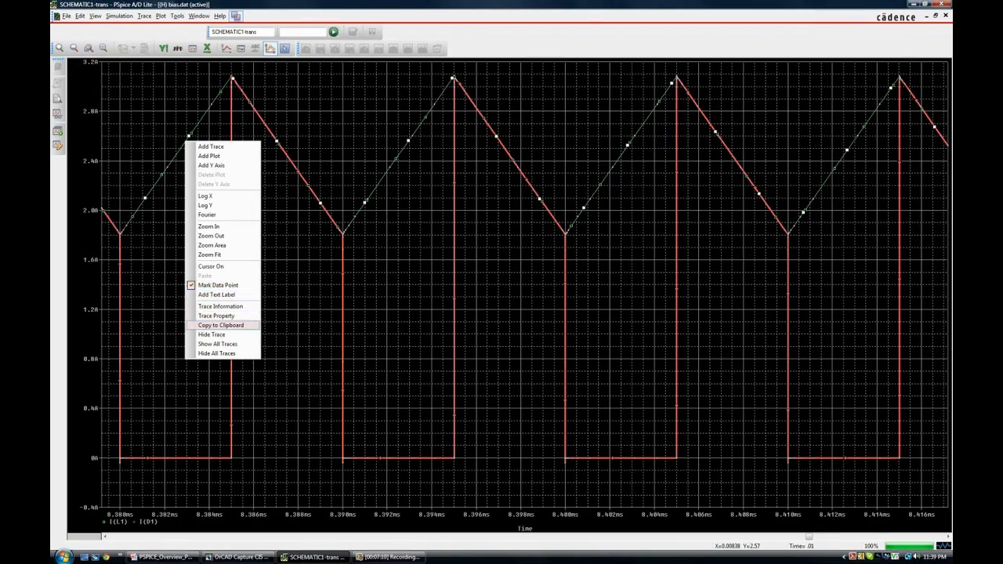
{"action": "left_click", "coordinate": [216, 315]}
{"action": "left_click", "coordinate": [133, 92]}
{"action": "left_click", "coordinate": [115, 118]}
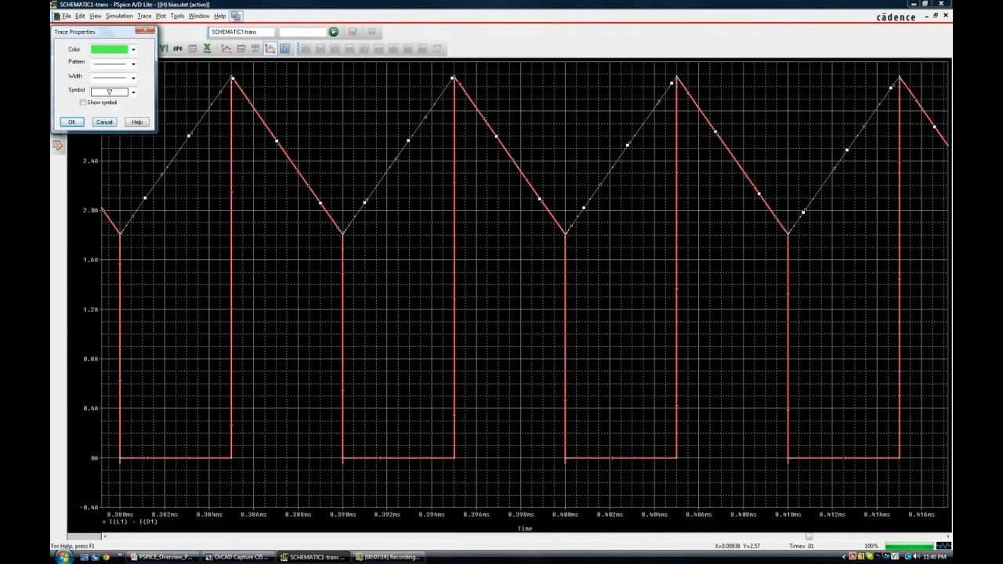
{"action": "left_click", "coordinate": [134, 77]}
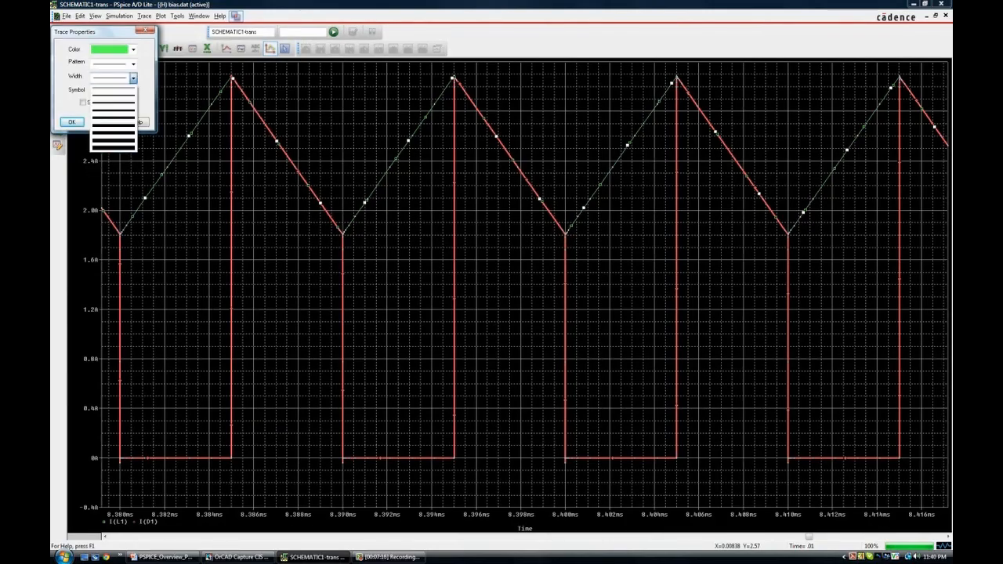
{"action": "left_click", "coordinate": [110, 98]}
{"action": "left_click", "coordinate": [83, 103]}
{"action": "left_click", "coordinate": [72, 122]}
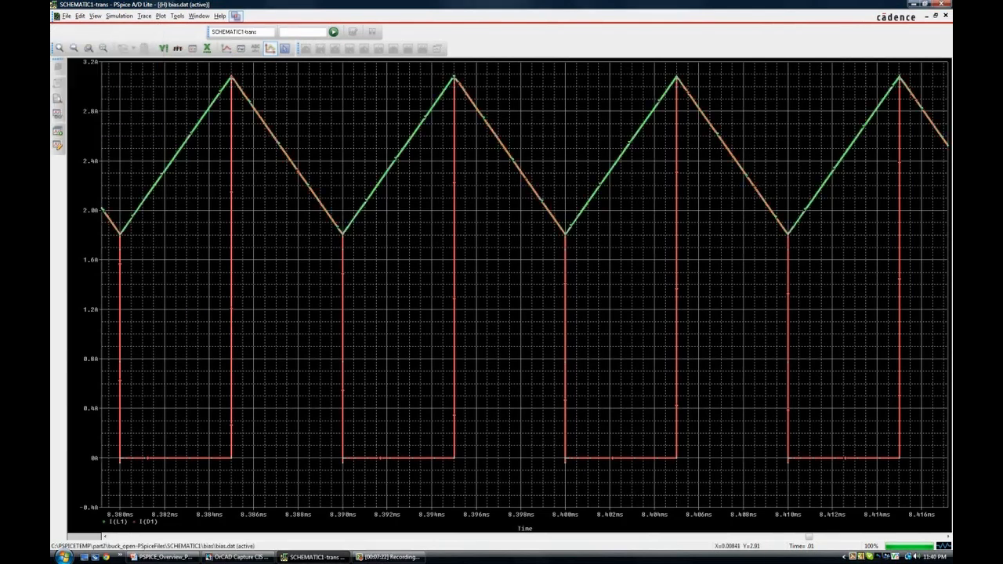
- Restore the plot to a smaller window and copy it to the clipboard with transparent backgrounds and white changed to black
{"action": "left_click", "coordinate": [935, 16]}
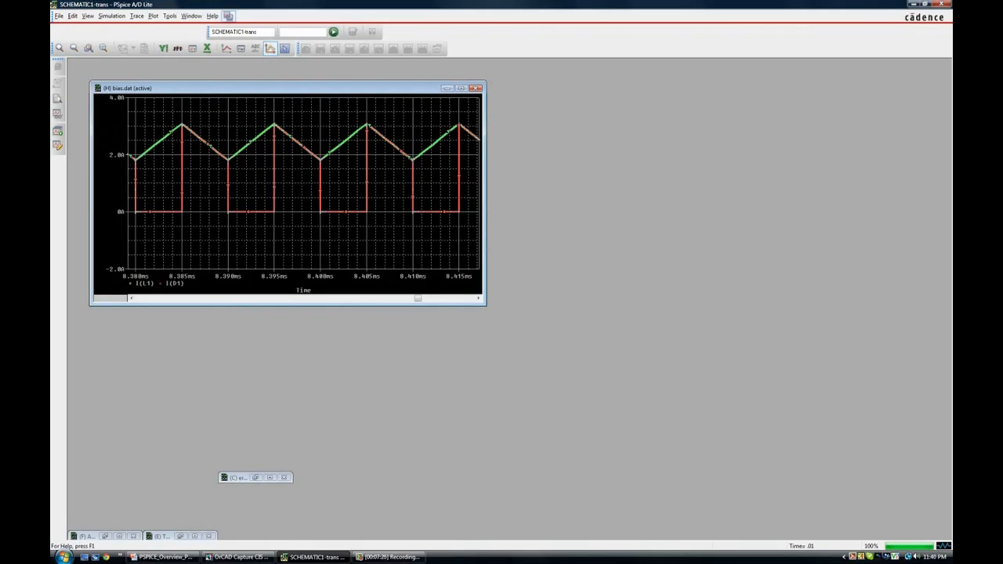
{"action": "left_click", "coordinate": [191, 15]}
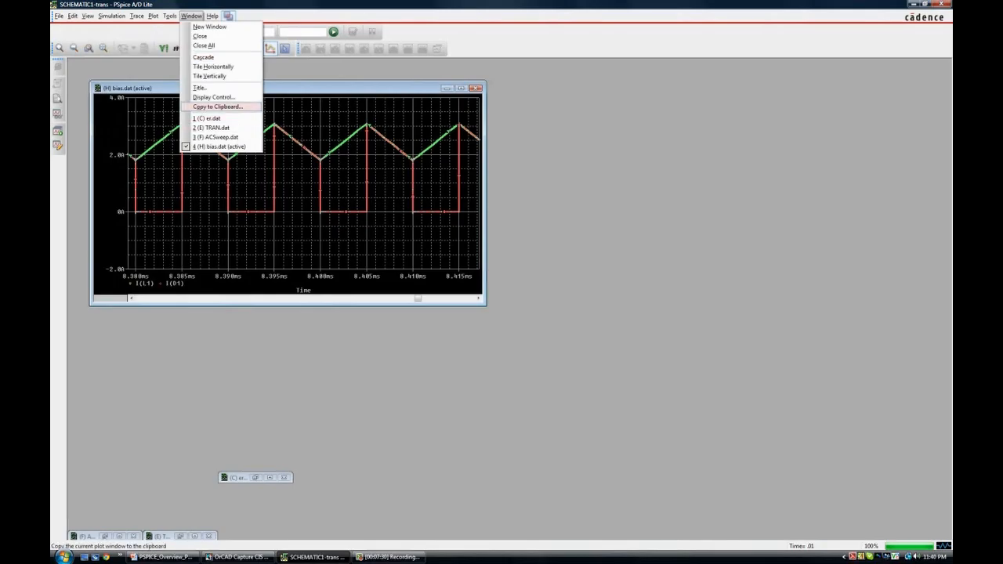
{"action": "left_click", "coordinate": [217, 107]}
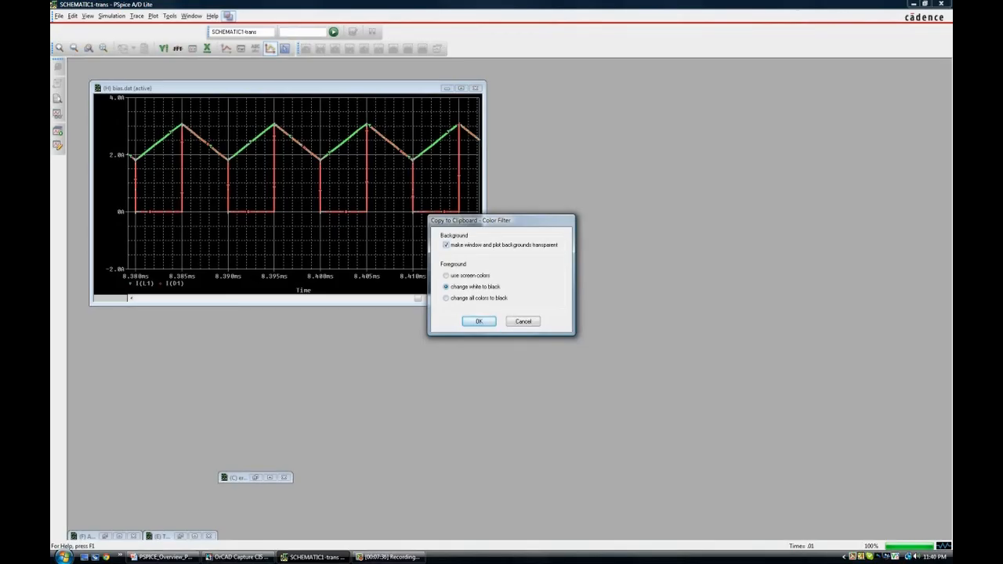
{"action": "key", "text": "Return"}
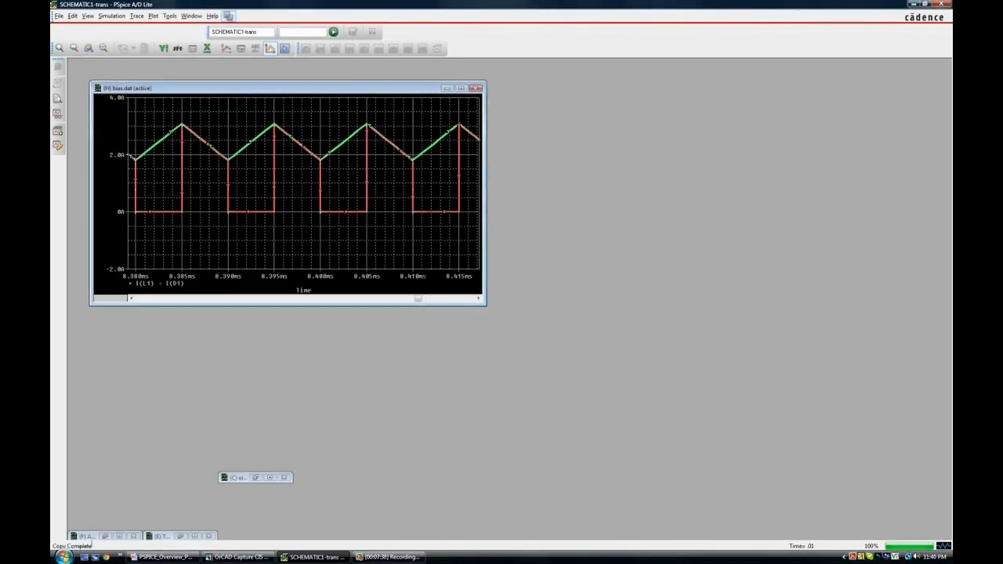
- Switch to Microsoft Word and paste the copied I(L1) and I(D1) plot into the blank document
{"action": "left_click", "coordinate": [64, 556]}
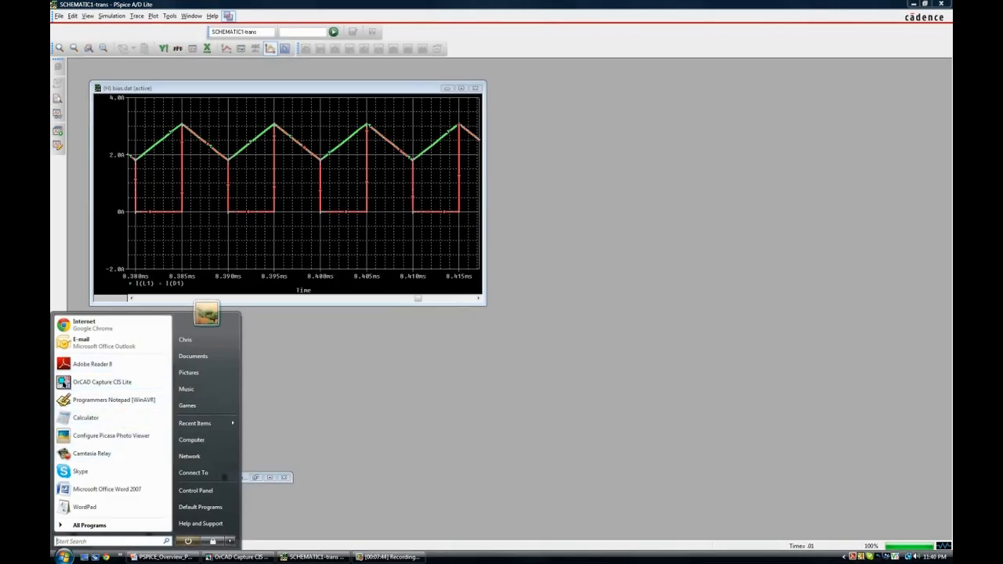
{"action": "left_click", "coordinate": [107, 489]}
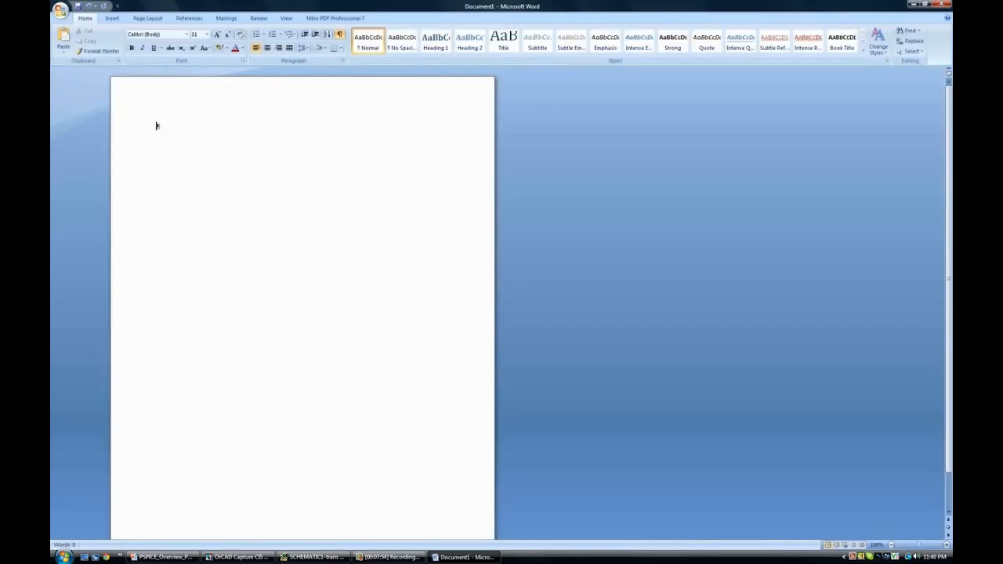
{"action": "right_click", "coordinate": [156, 126]}
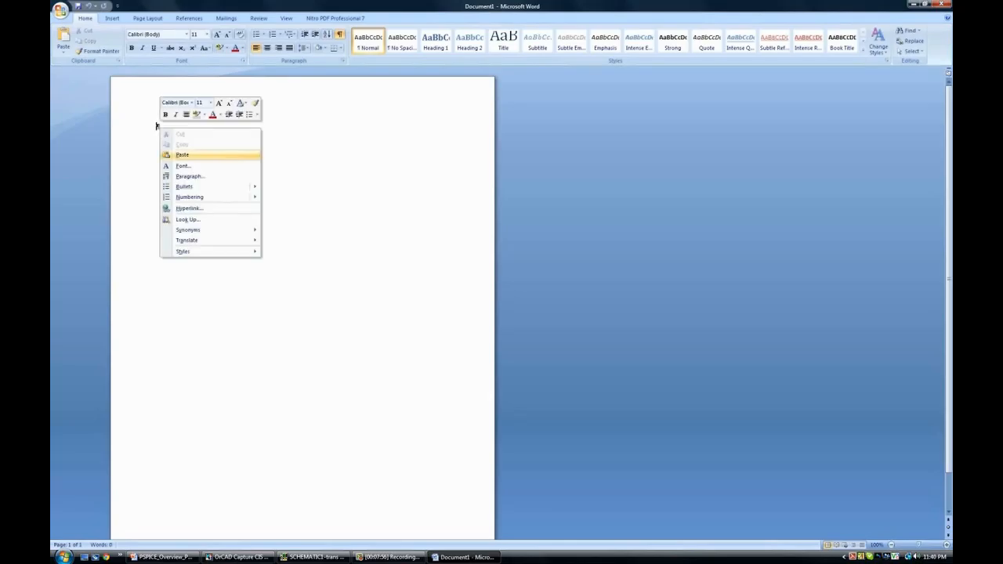
{"action": "left_click", "coordinate": [180, 153]}
{"action": "left_click", "coordinate": [449, 269]}
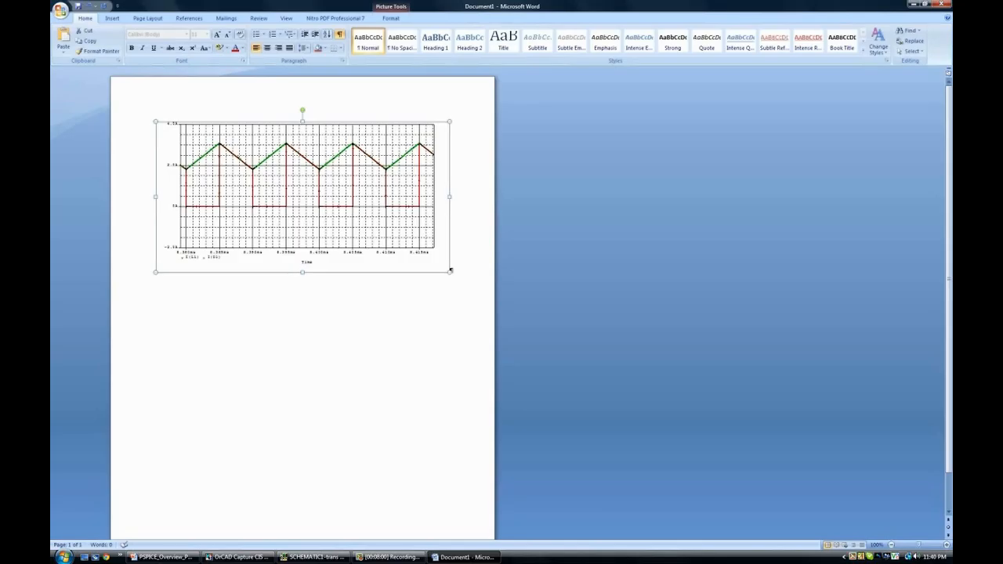
- Convert the pasted plot picture into an editable drawing object in the Word document
{"action": "right_click", "coordinate": [258, 223]}
{"action": "left_click", "coordinate": [288, 263]}
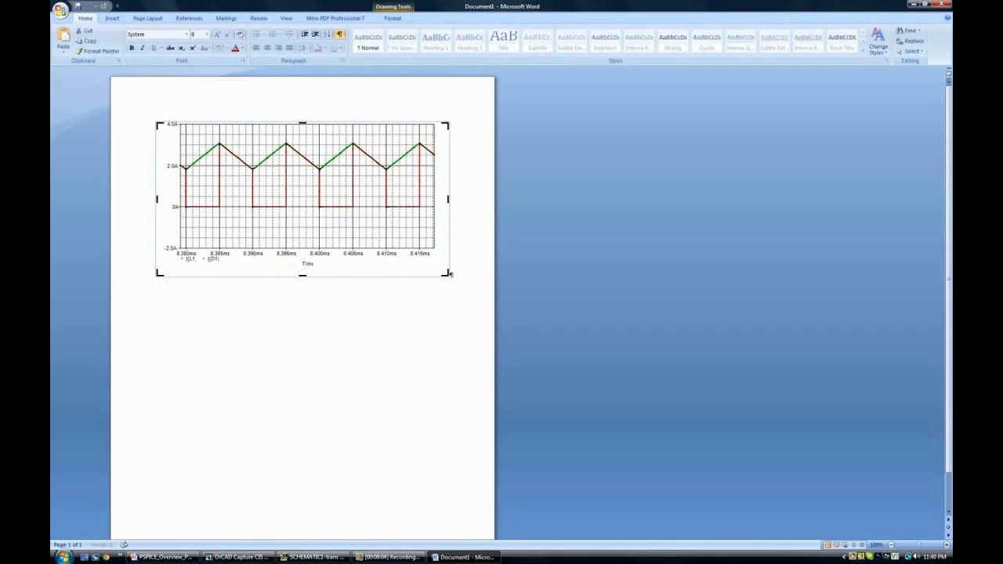
{"action": "left_click", "coordinate": [156, 273]}
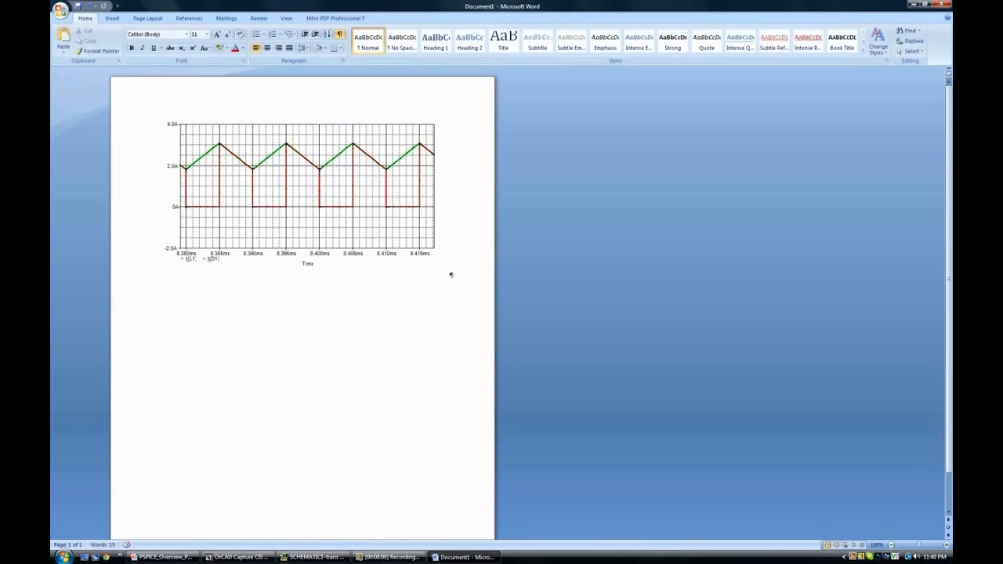
{"action": "left_click", "coordinate": [450, 274]}
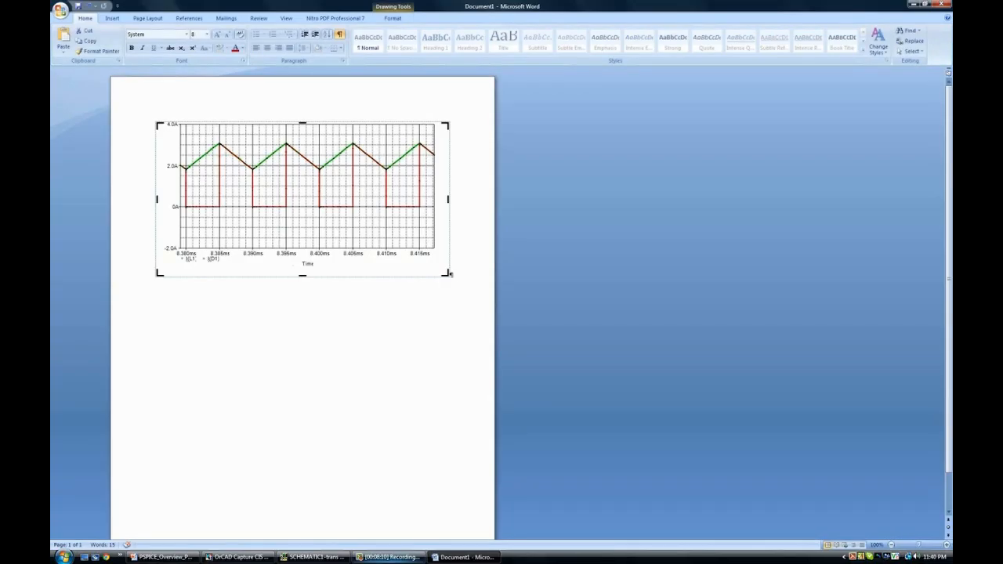
- Return to PSpice A/D, change the I(D1) trace expression to I(L1)-I(D1), and delete the separate I(L1) trace
{"action": "mouse_move", "coordinate": [314, 557]}
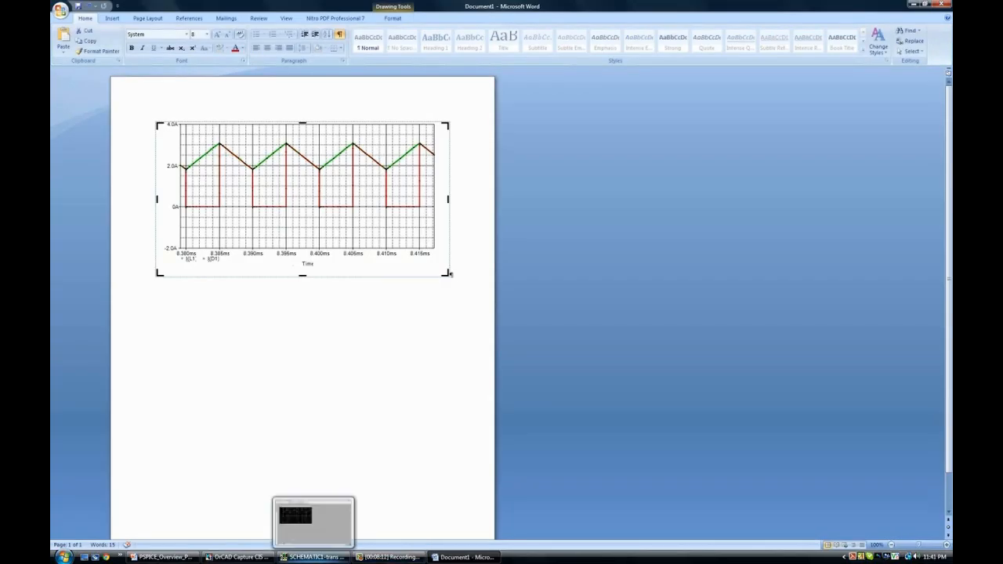
{"action": "left_click", "coordinate": [239, 557]}
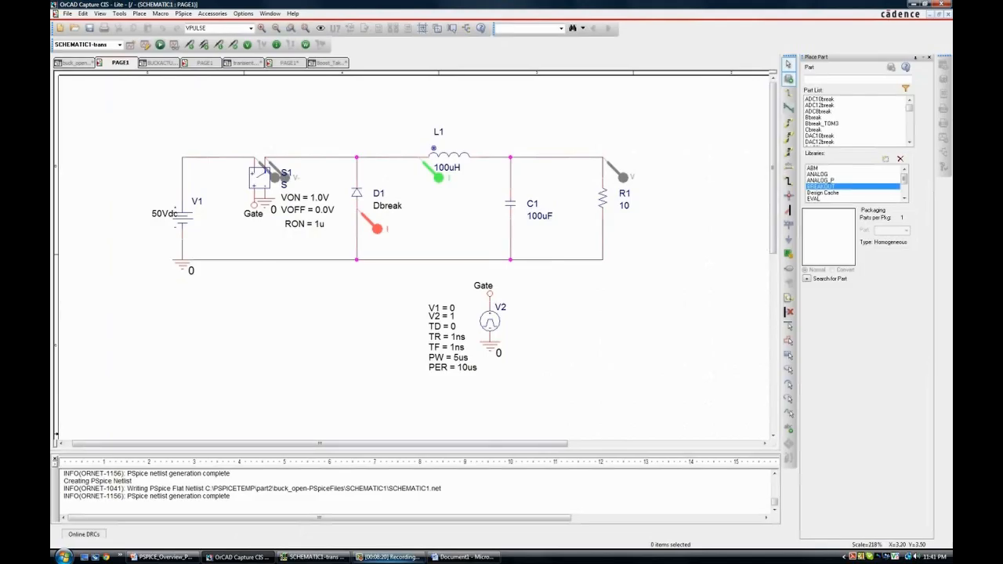
{"action": "left_click", "coordinate": [313, 557]}
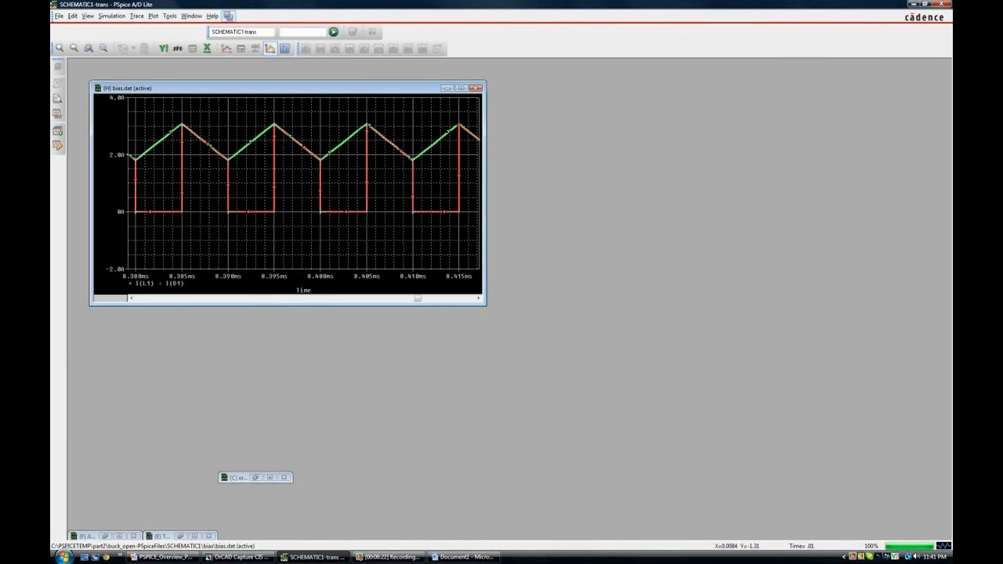
{"action": "double_click", "coordinate": [174, 284]}
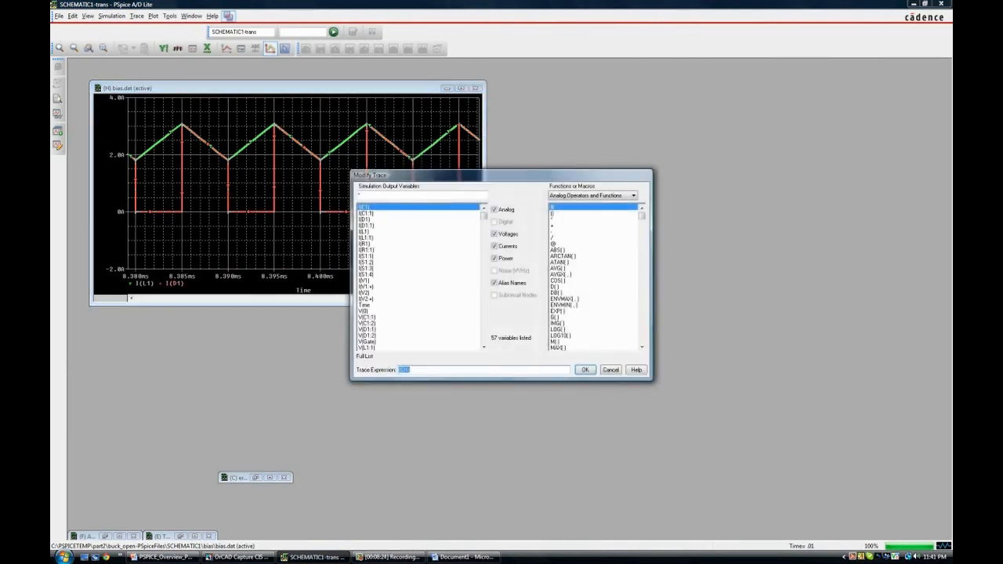
{"action": "left_click", "coordinate": [410, 370]}
{"action": "type", "text": "I(L1)-"}
{"action": "key", "text": "Return"}
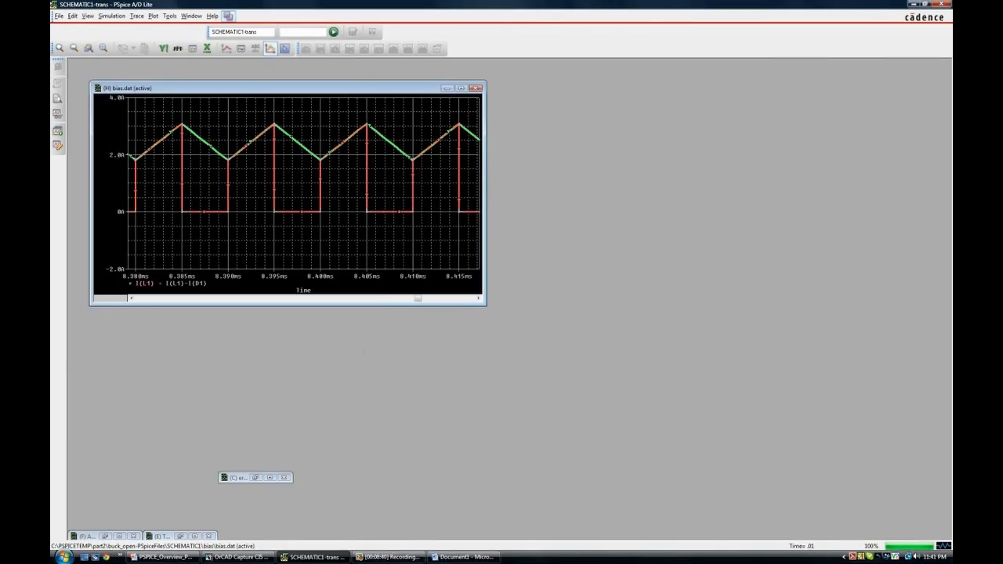
{"action": "key", "text": "Delete"}
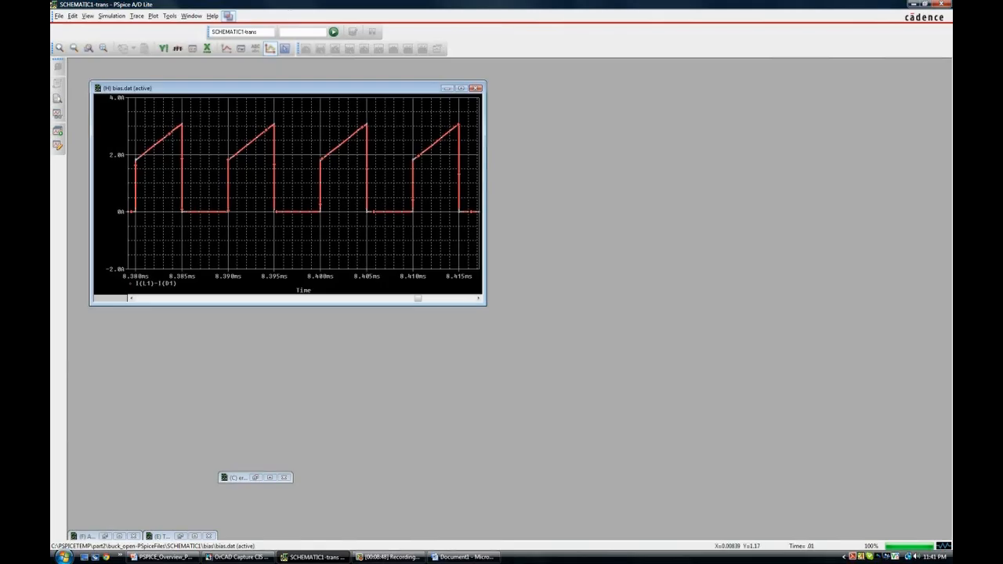
- Switch to OrCAD Capture, place a current marker on pin 3 of switch S1, and return to PSpice A/D
{"action": "left_click", "coordinate": [238, 556]}
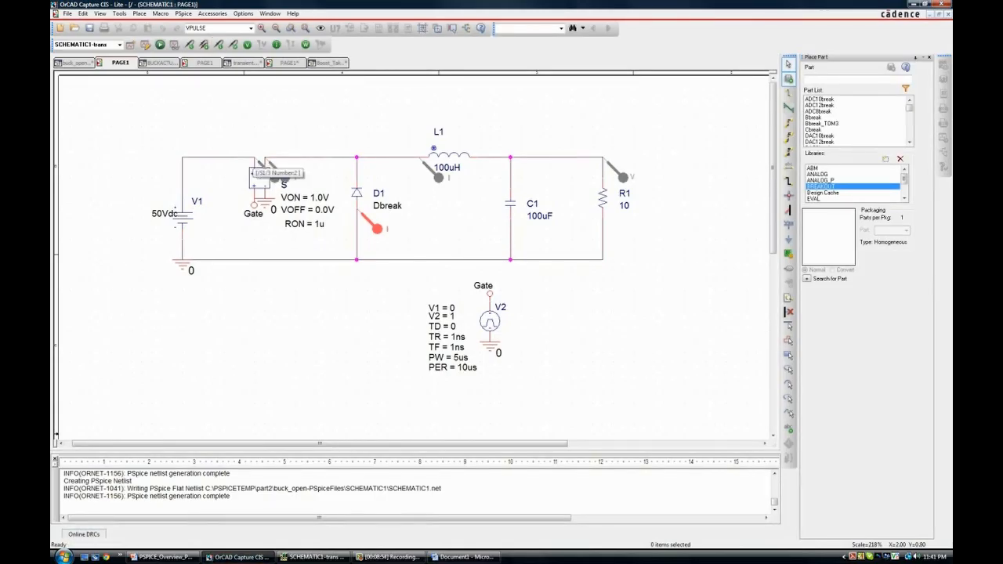
{"action": "right_click", "coordinate": [247, 228]}
{"action": "left_click", "coordinate": [270, 233]}
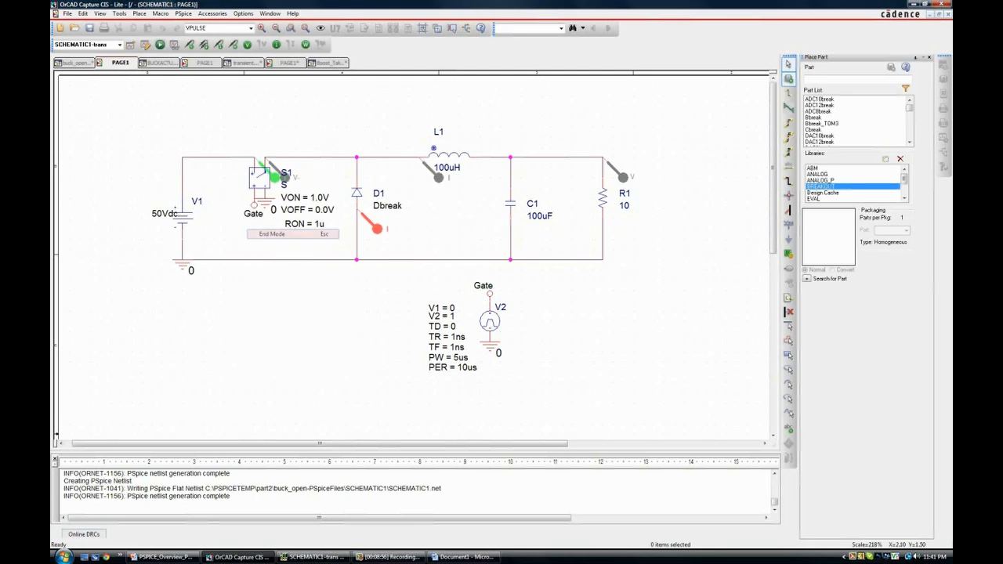
{"action": "left_click", "coordinate": [313, 557]}
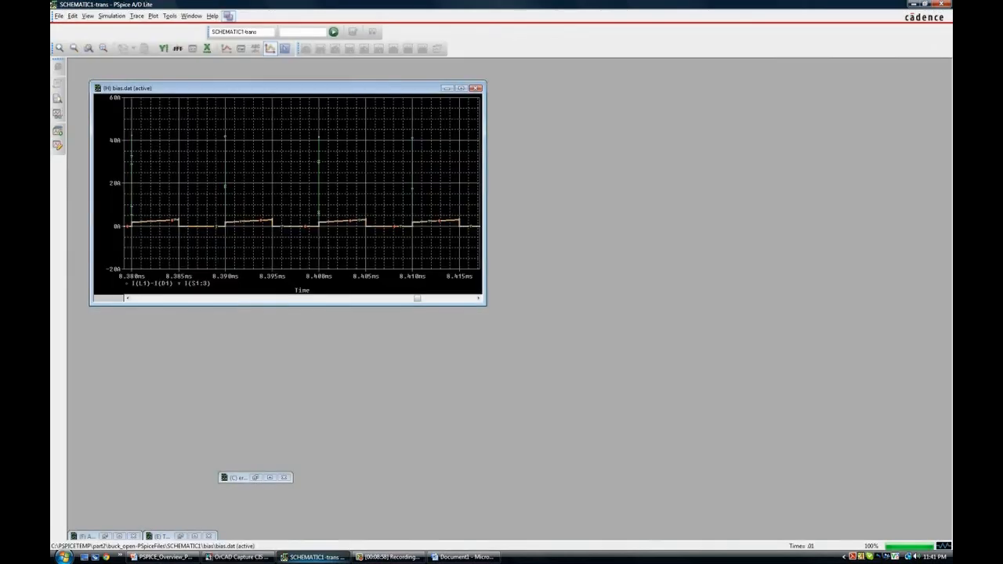
- Compare the I(L1)-I(D1) and I(S1:3) traces closely over a single pulse from about 8.390 to 8.395 ms
{"action": "left_click", "coordinate": [89, 48]}
{"action": "left_click_drag", "start_coordinate": [220, 215], "coordinate": [278, 235]}
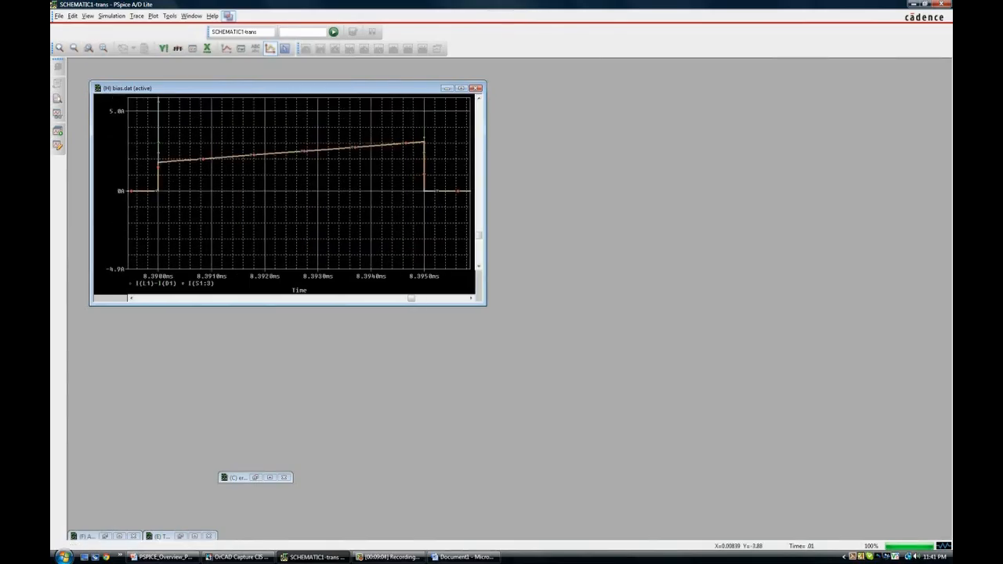
{"action": "left_click_drag", "start_coordinate": [150, 150], "coordinate": [429, 198]}
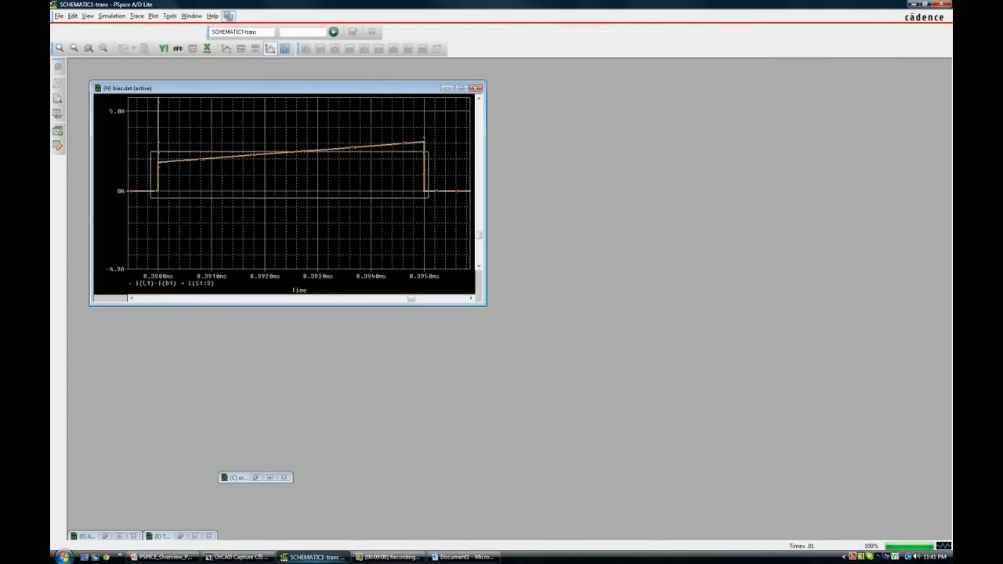
- Switch to OrCAD Capture, view PAGE1 of the BUCKACTUALOPENLOOP_CLASSEXAMPLE design, and return to the open-loop buck schematic
{"action": "mouse_move", "coordinate": [313, 557]}
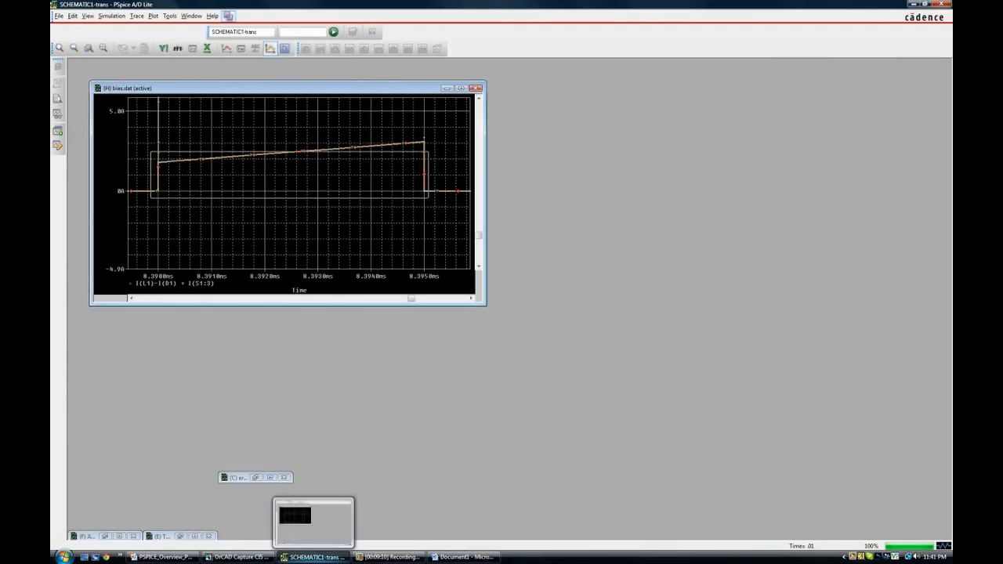
{"action": "mouse_move", "coordinate": [238, 557]}
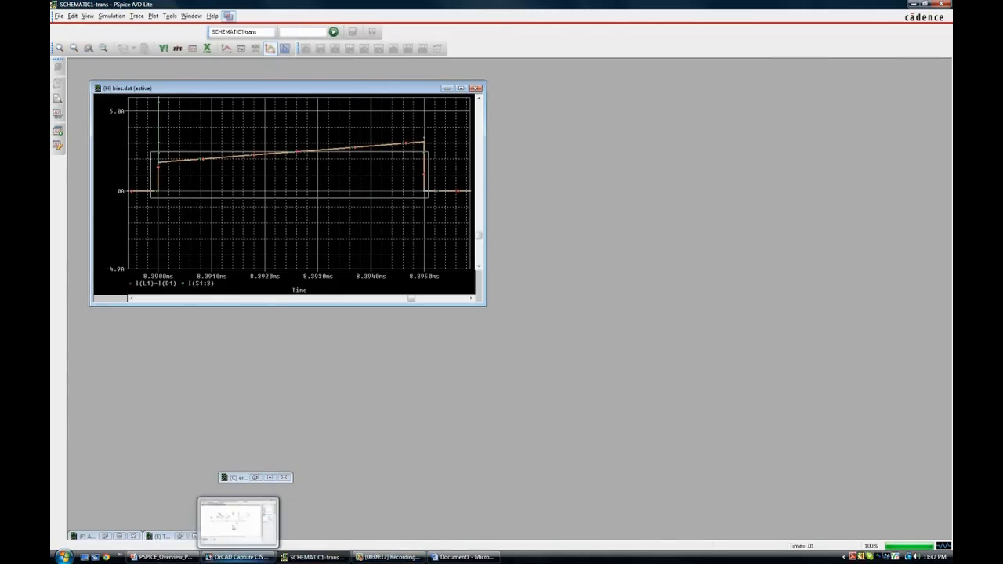
{"action": "left_click", "coordinate": [235, 522]}
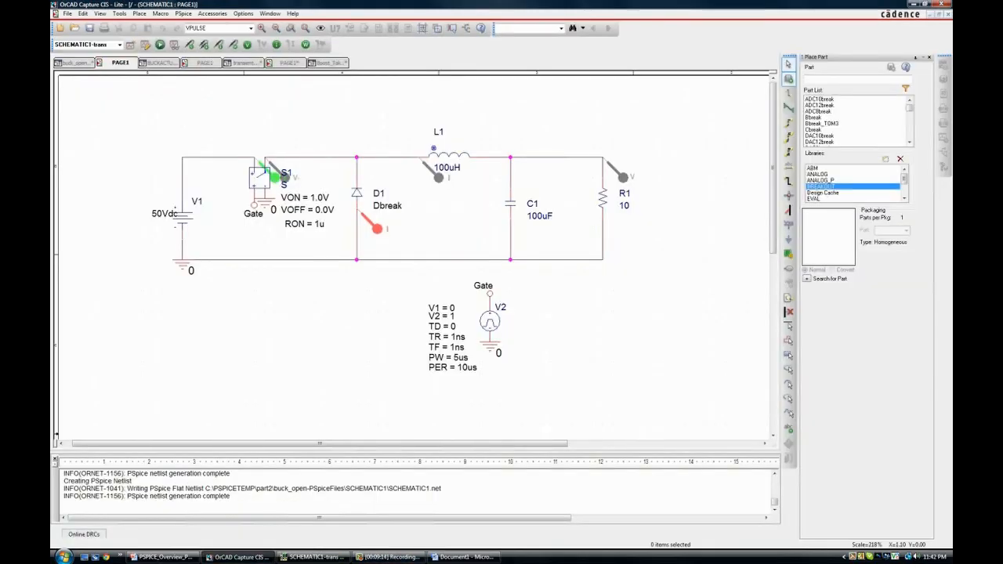
{"action": "left_click", "coordinate": [157, 62]}
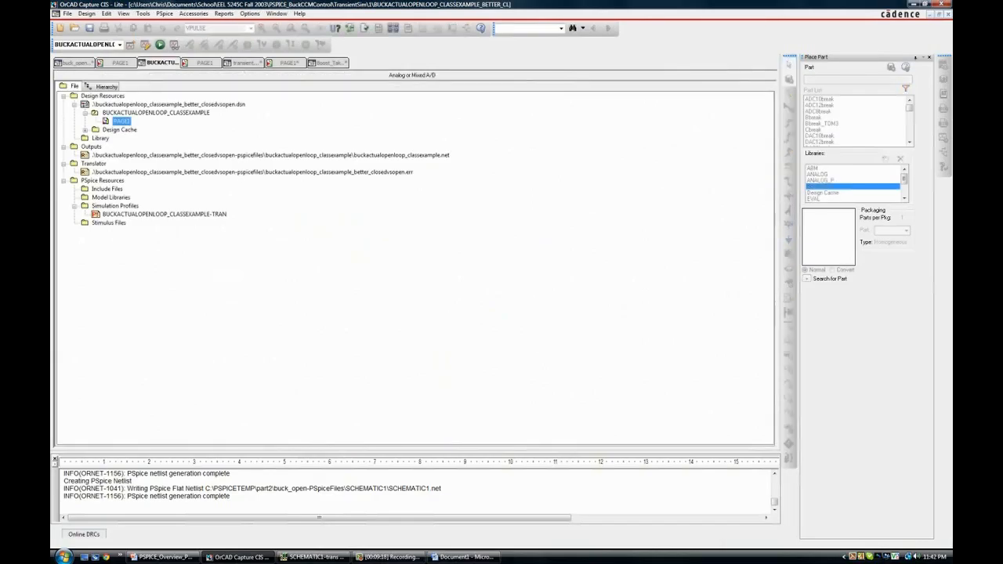
{"action": "double_click", "coordinate": [120, 122]}
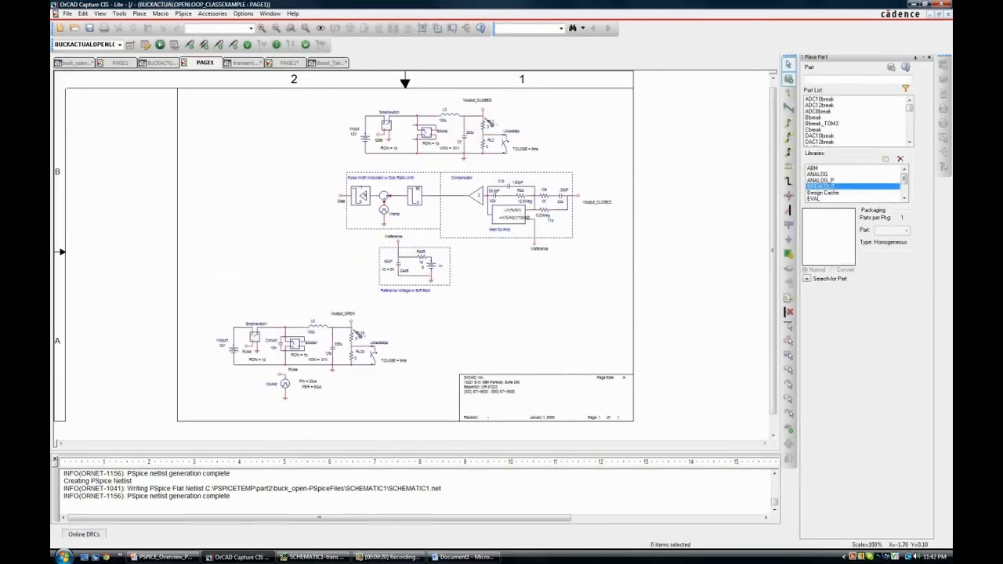
{"action": "left_click", "coordinate": [120, 63]}
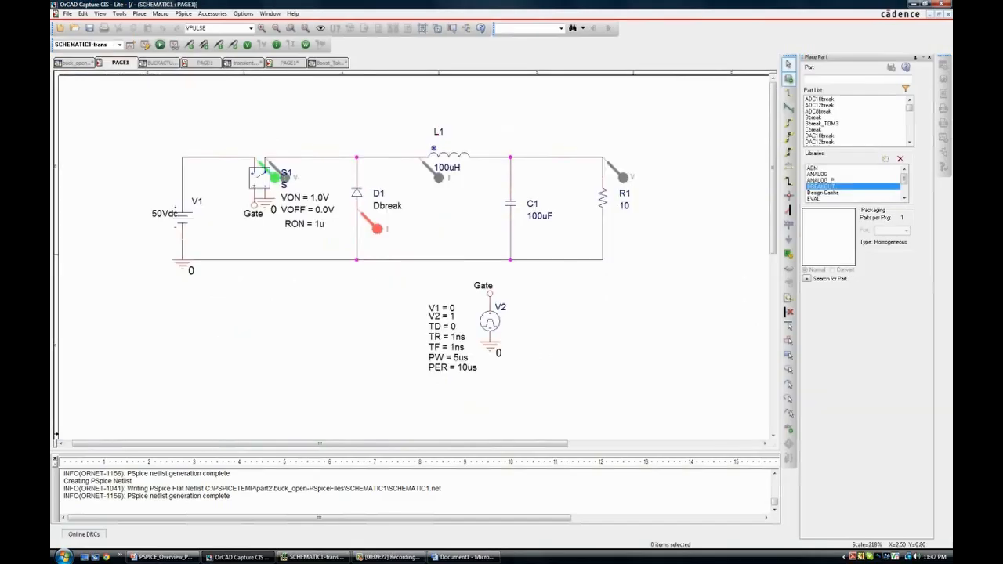
- Delete all existing markers at D1, S1, R1, and L1 from the buck converter schematic
{"action": "left_click", "coordinate": [376, 228]}
{"action": "key", "text": "Delete"}
{"action": "left_click", "coordinate": [274, 176]}
{"action": "key", "text": "Delete"}
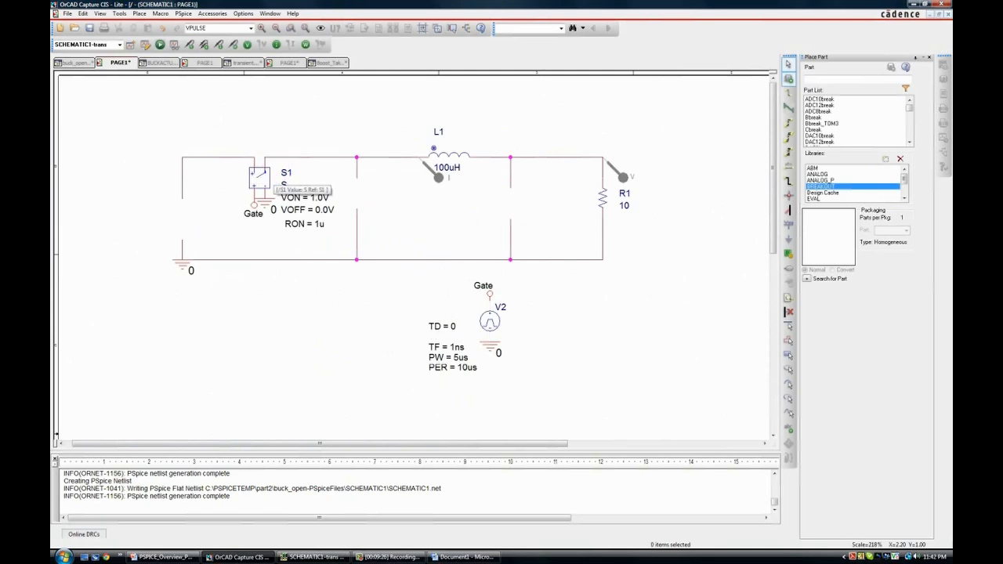
{"action": "left_click", "coordinate": [619, 173]}
{"action": "key", "text": "Delete"}
{"action": "left_click", "coordinate": [436, 172]}
{"action": "key", "text": "Delete"}
- Place a voltage marker on the output node at the upper end of resistor R1
{"action": "left_click", "coordinate": [248, 45]}
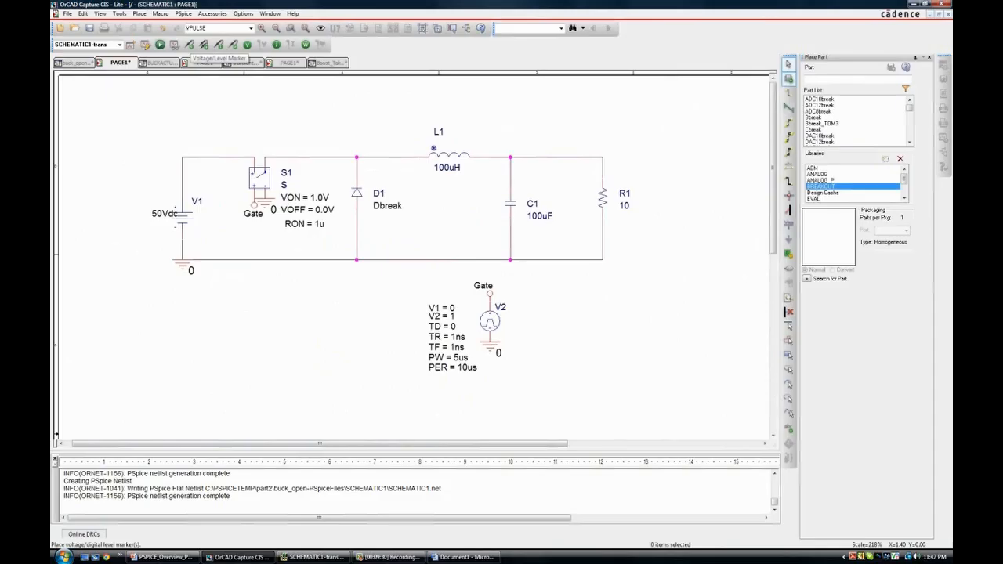
{"action": "left_click", "coordinate": [603, 158]}
{"action": "right_click", "coordinate": [644, 270]}
{"action": "left_click", "coordinate": [662, 276]}
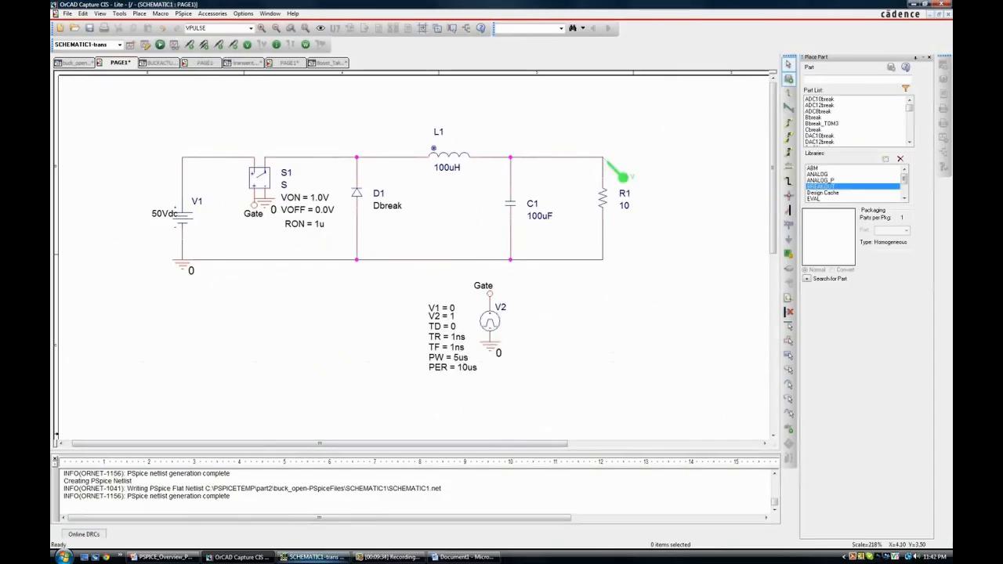
- Show the complete V(R1:2) waveform in a maximized plot window in PSpice A/D and turn off the data point marks
{"action": "left_click", "coordinate": [314, 556]}
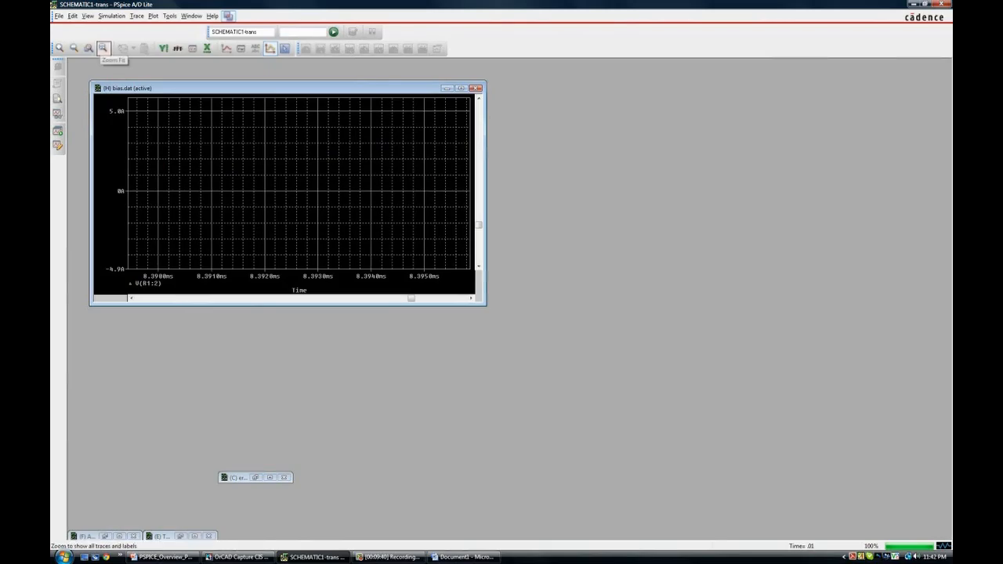
{"action": "left_click", "coordinate": [102, 48]}
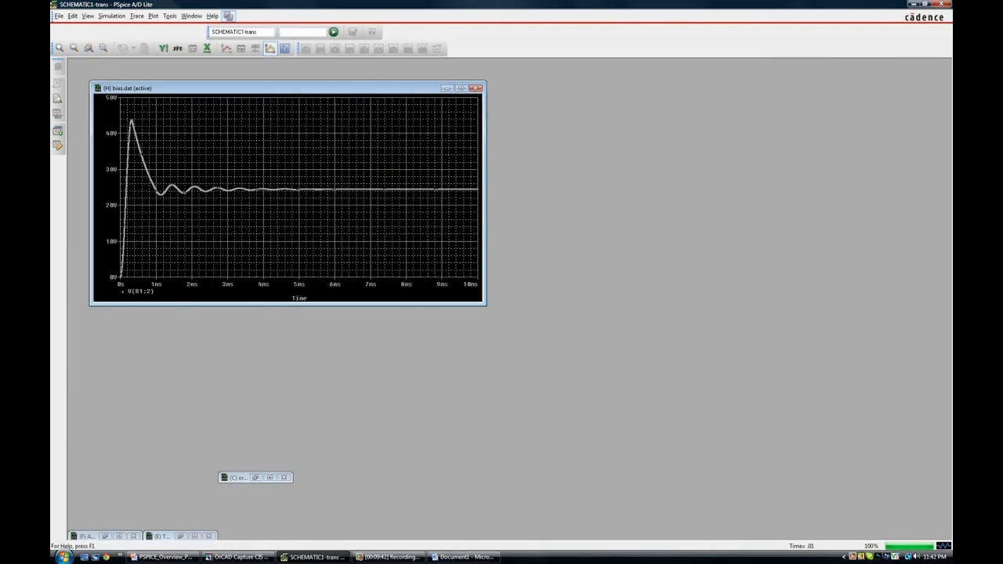
{"action": "left_click", "coordinate": [461, 88]}
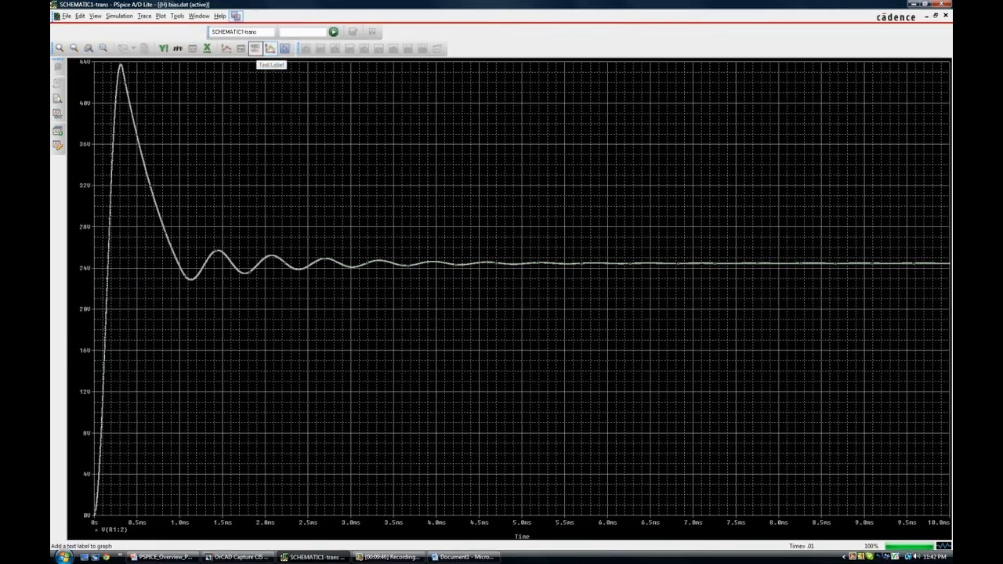
{"action": "left_click", "coordinate": [270, 48]}
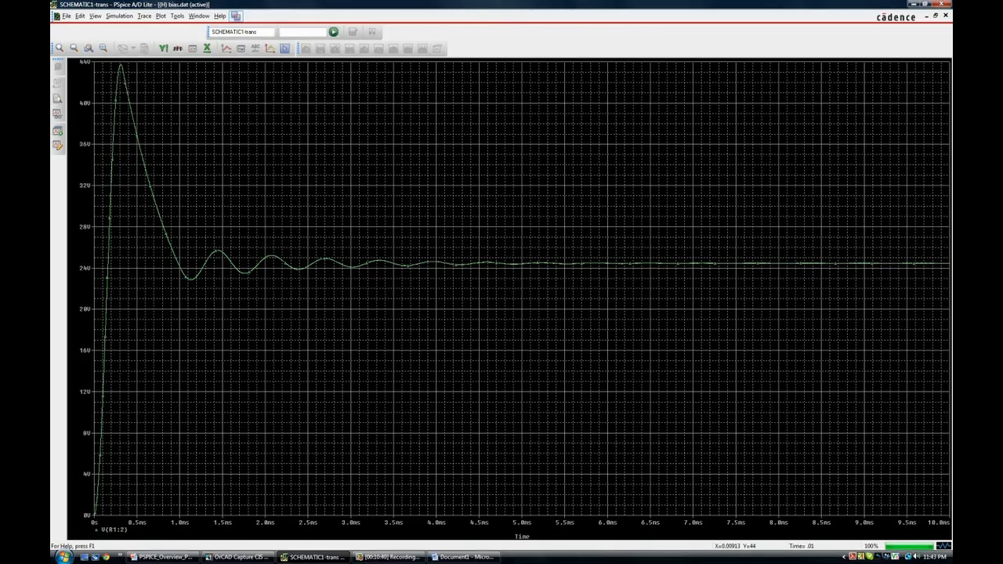
- Close the open plots in PSpice A/D, and close the open-loop buck schematic page in OrCAD Capture, saving its changes
{"action": "key", "text": "ctrl+F4"}
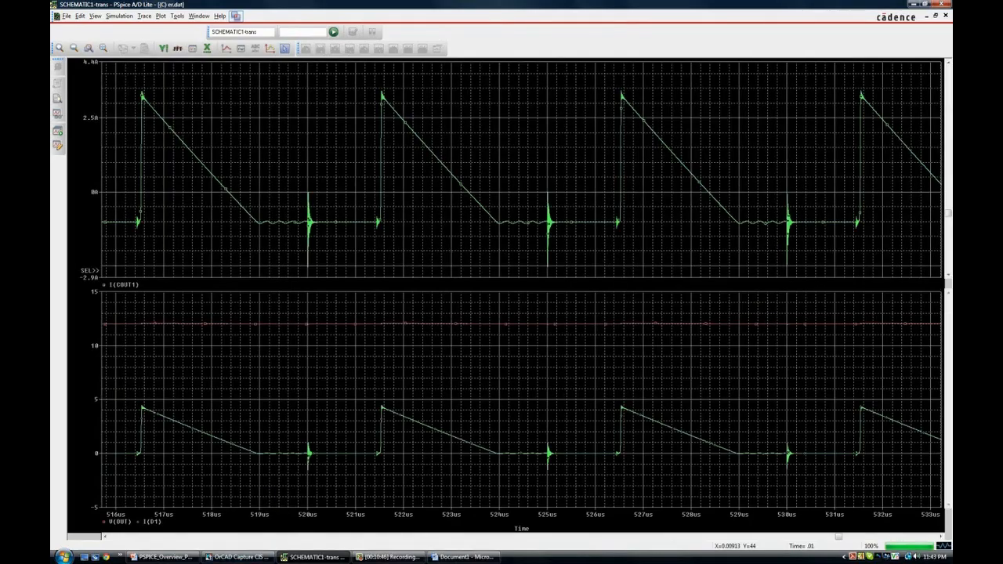
{"action": "key", "text": "ctrl+F4"}
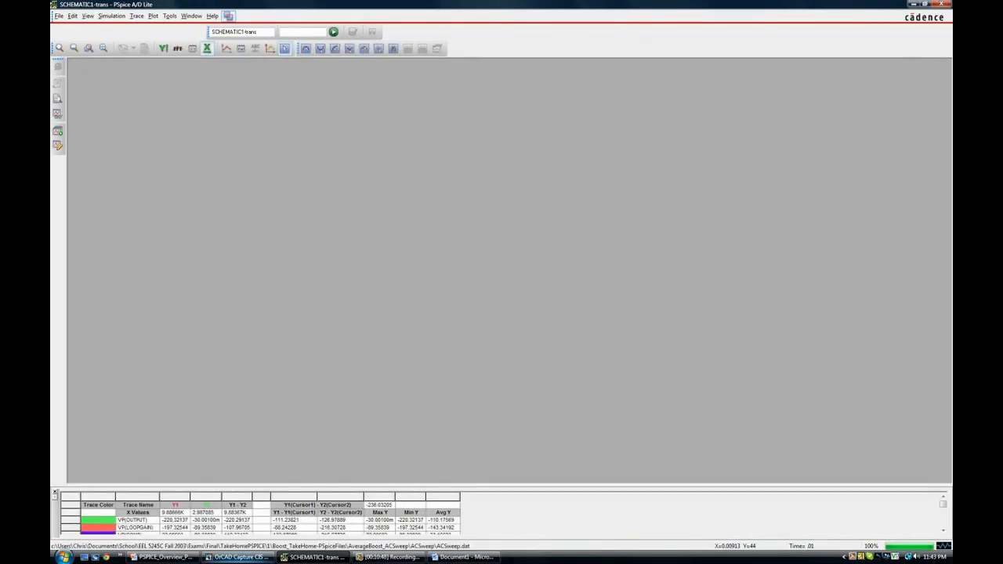
{"action": "left_click", "coordinate": [238, 557]}
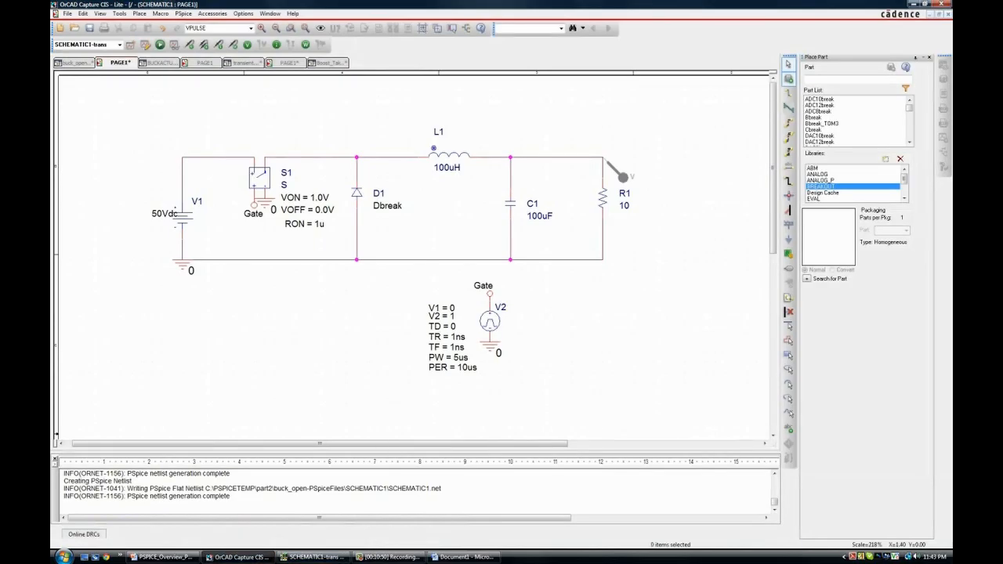
{"action": "right_click", "coordinate": [123, 63]}
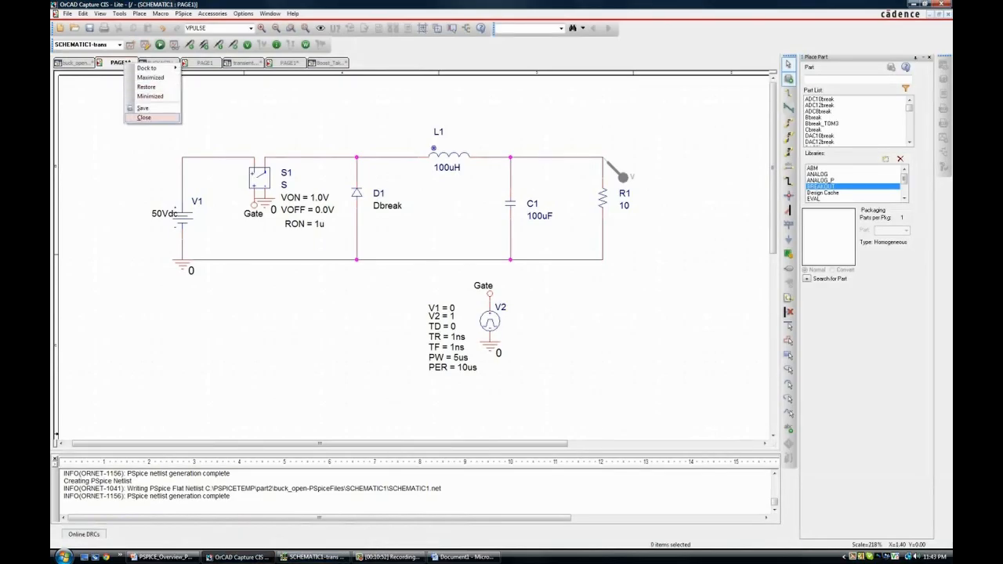
{"action": "left_click", "coordinate": [152, 118]}
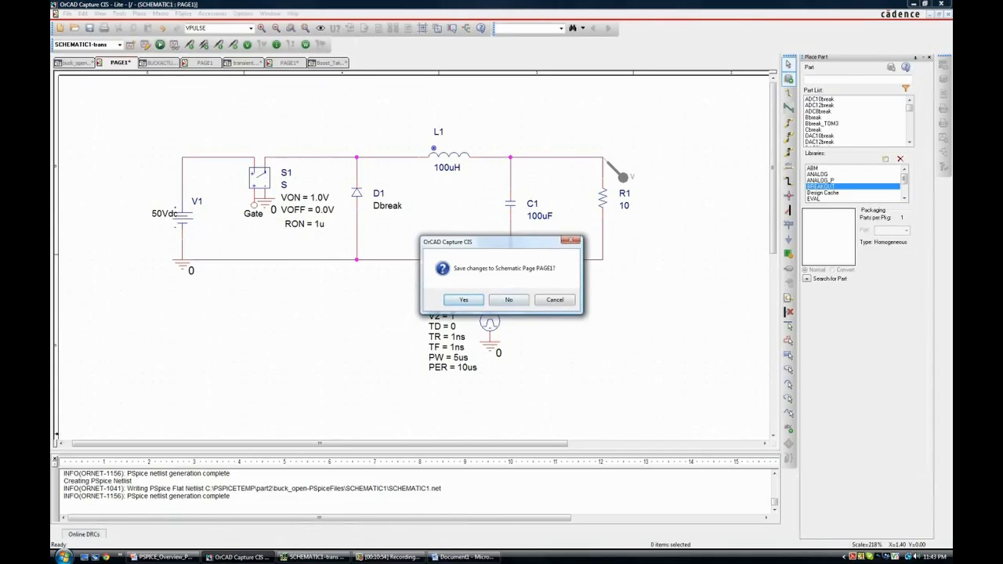
{"action": "left_click", "coordinate": [464, 299]}
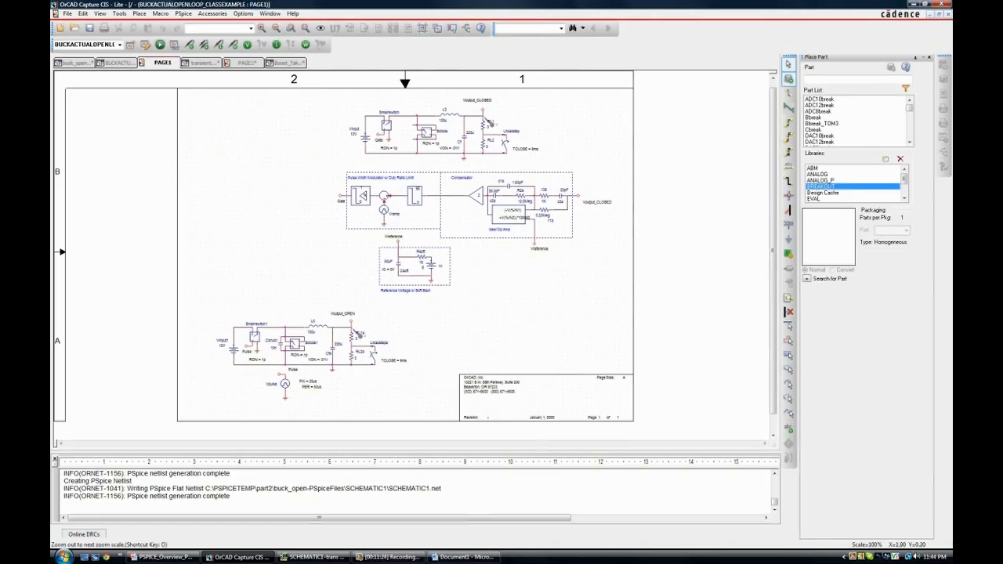
- Examine the open-loop and closed-loop buck circuits on PAGE1 of BUCKACTUALOPENLOOP_CLASSEXAMPLE, including the modulator, compensator and soft-start reference
{"action": "left_click_drag", "start_coordinate": [199, 298], "coordinate": [409, 409]}
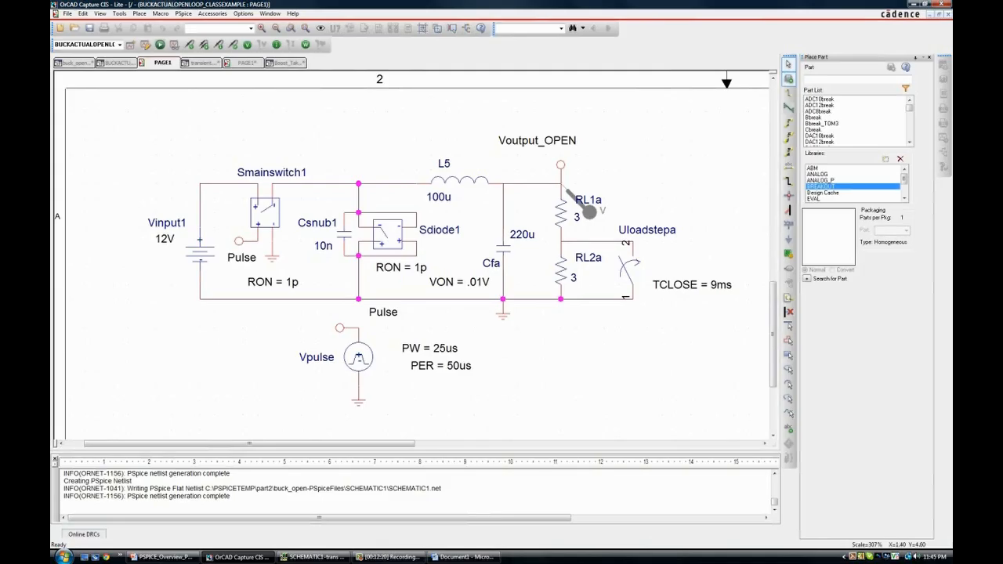
{"action": "left_click", "coordinate": [275, 28]}
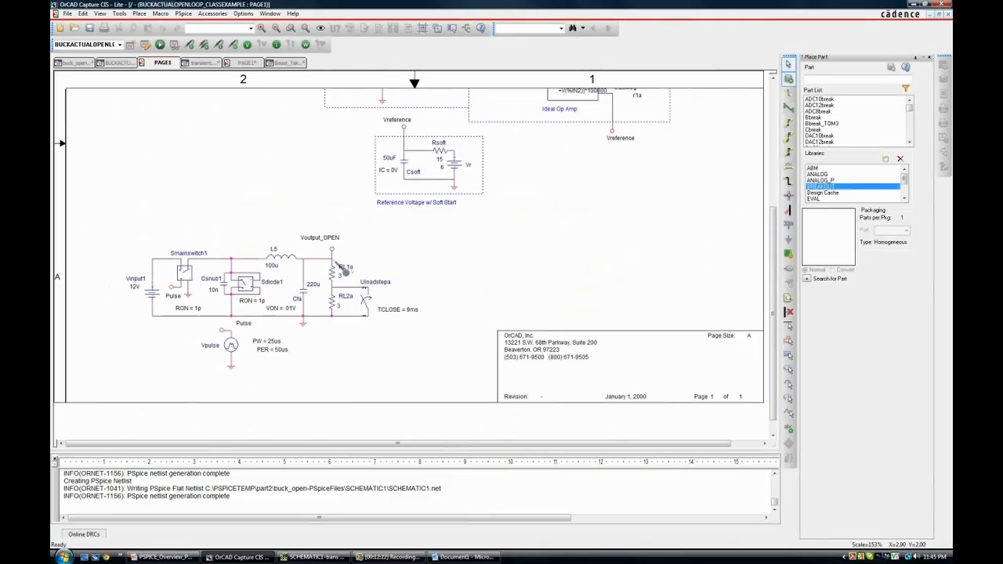
{"action": "scroll", "coordinate": [415, 260], "scroll_direction": "up", "scroll_amount": 1}
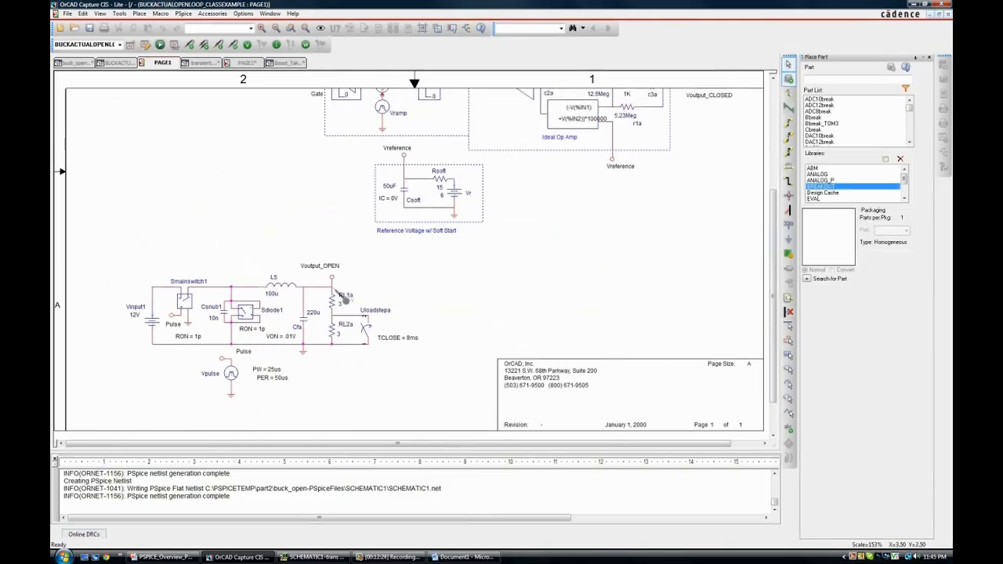
{"action": "scroll", "coordinate": [415, 264], "scroll_direction": "up", "scroll_amount": 2}
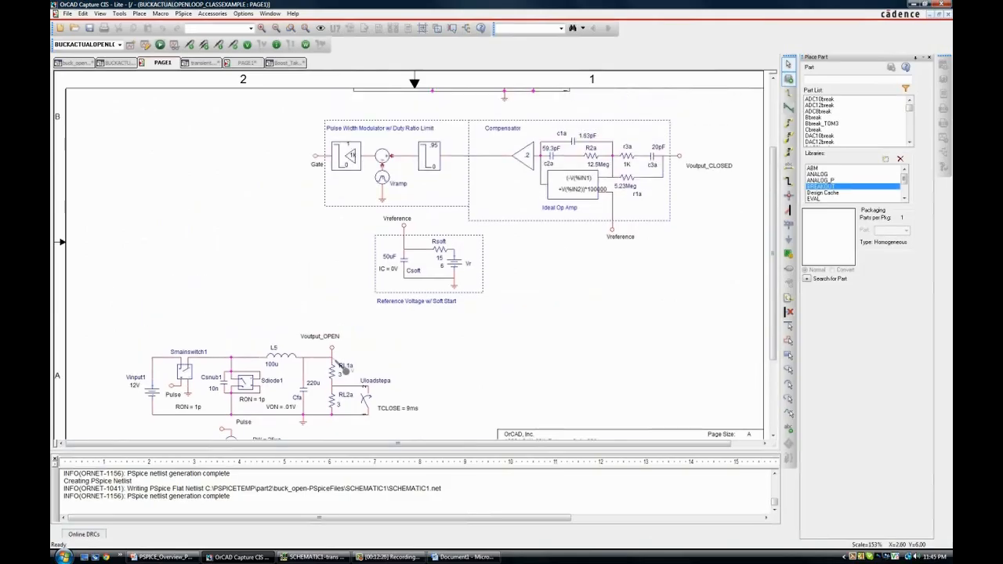
{"action": "scroll", "coordinate": [415, 264], "scroll_direction": "down", "scroll_amount": 3}
{"action": "scroll", "coordinate": [414, 264], "scroll_direction": "up", "scroll_amount": 3}
{"action": "scroll", "coordinate": [414, 264], "scroll_direction": "up", "scroll_amount": 4}
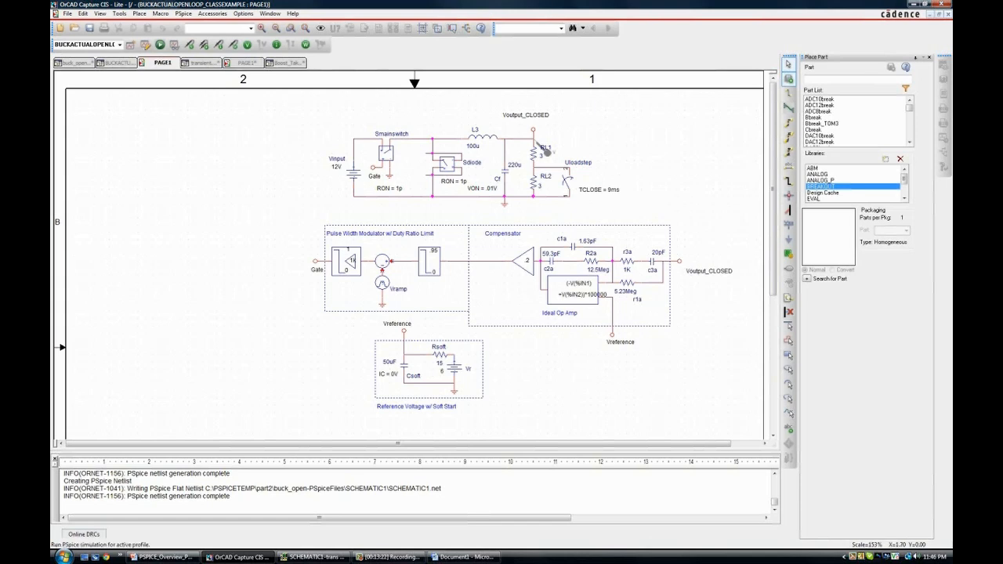
- Run the TRAN simulation of the class example and make the resulting plot window taller
{"action": "left_click", "coordinate": [160, 44]}
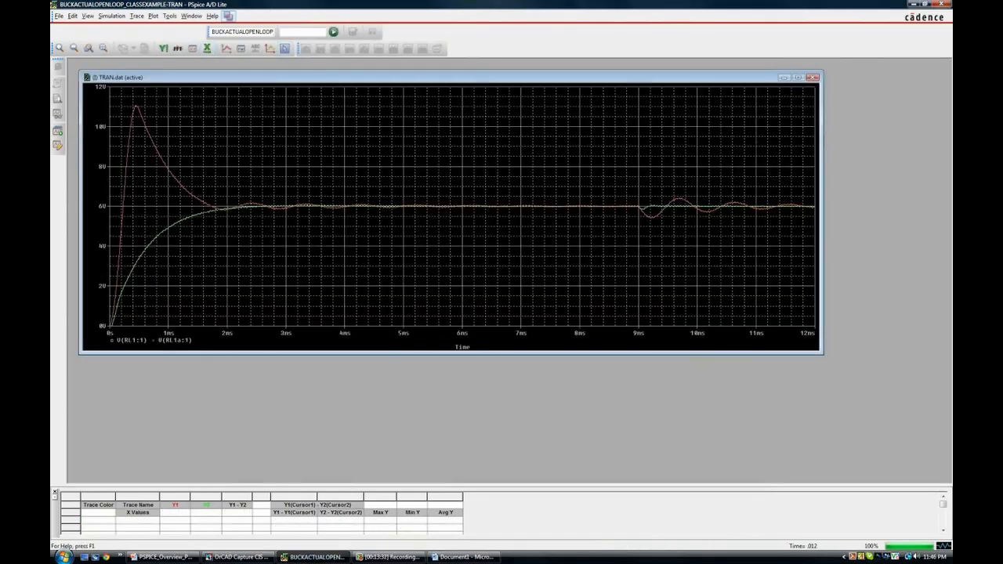
{"action": "left_click_drag", "start_coordinate": [462, 354], "coordinate": [463, 449]}
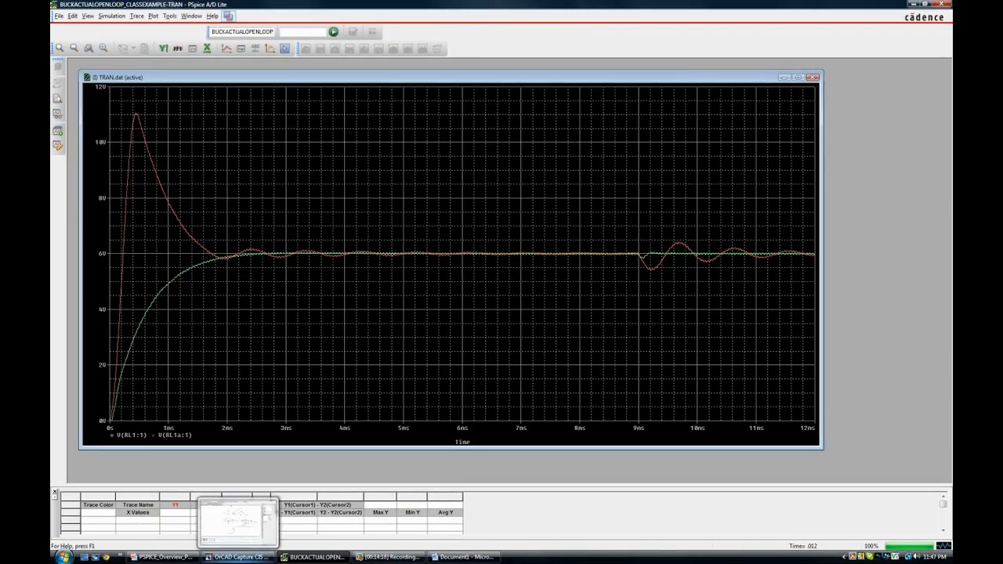
- Return to OrCAD Capture and turn off AutoConverge in the analog simulation options of the TRAN profile
{"action": "left_click", "coordinate": [237, 557]}
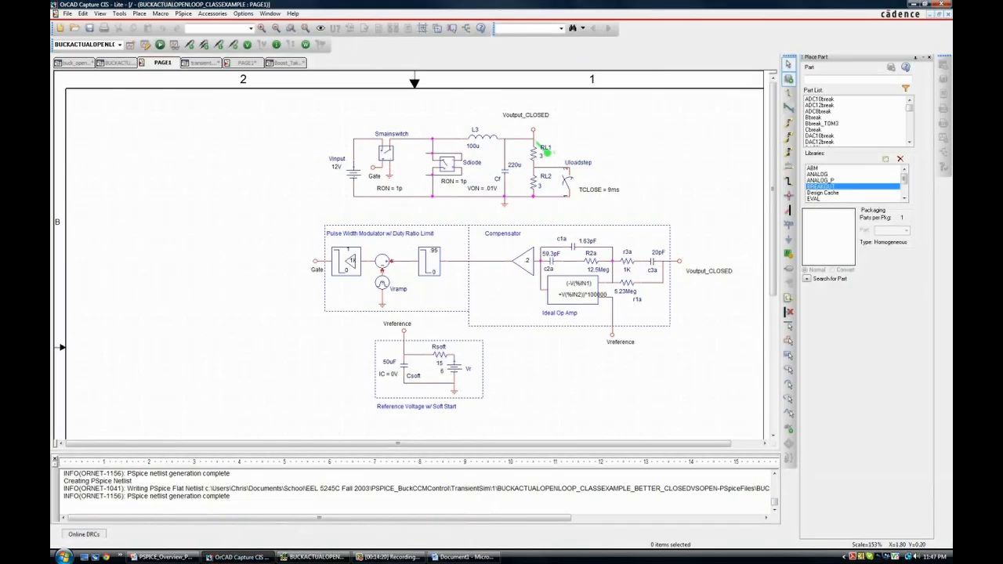
{"action": "left_click", "coordinate": [145, 44]}
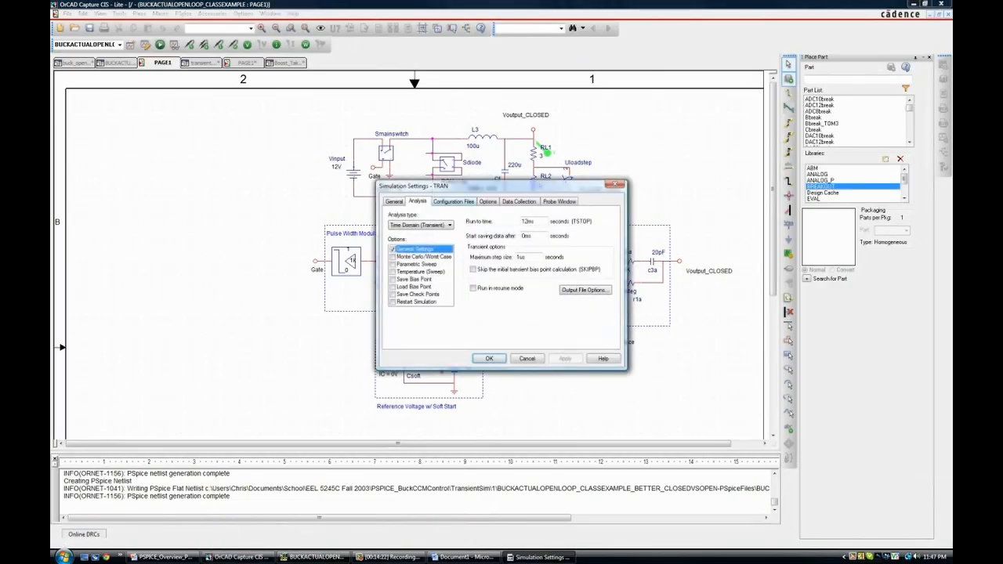
{"action": "left_click", "coordinate": [488, 201]}
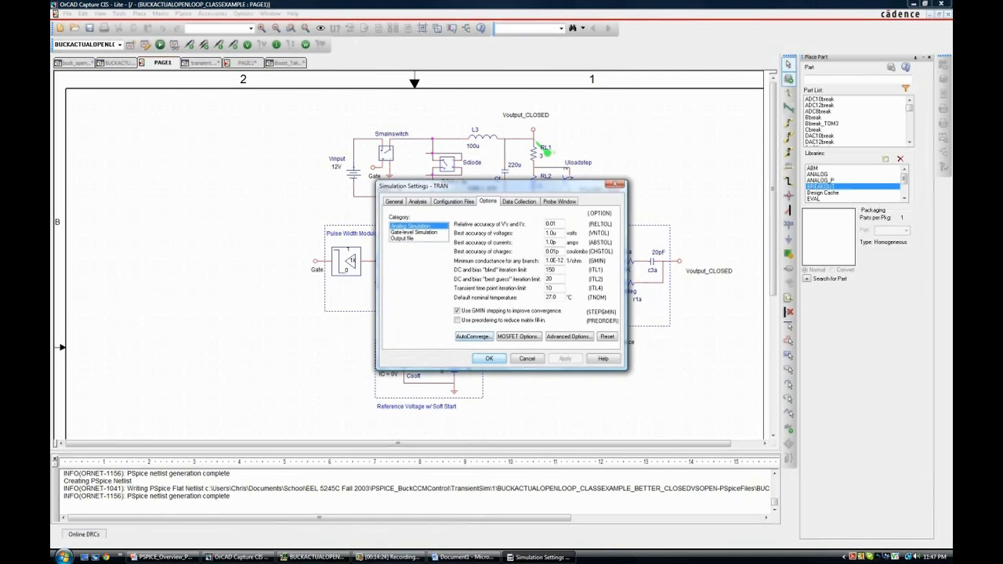
{"action": "left_click", "coordinate": [473, 336]}
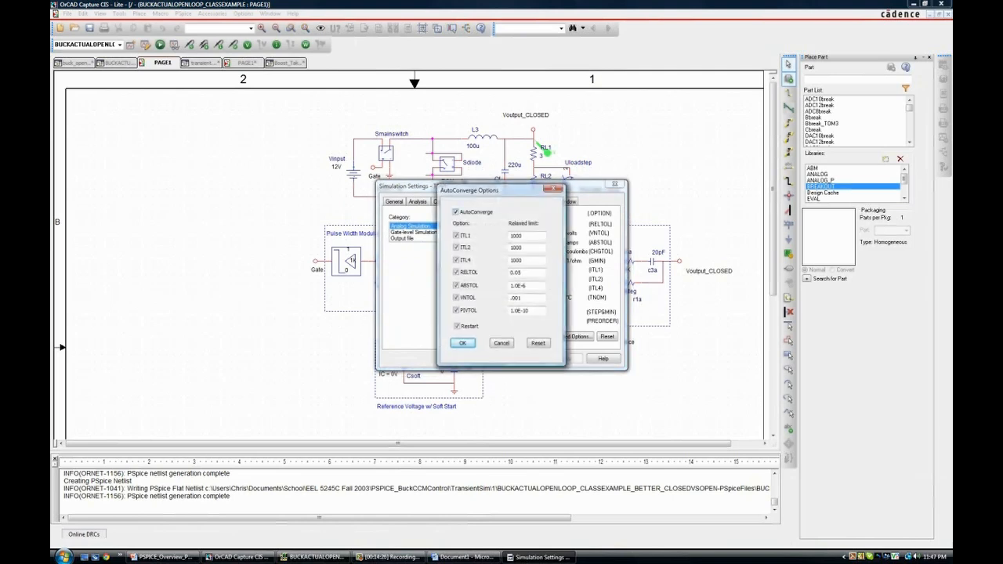
{"action": "left_click", "coordinate": [456, 212]}
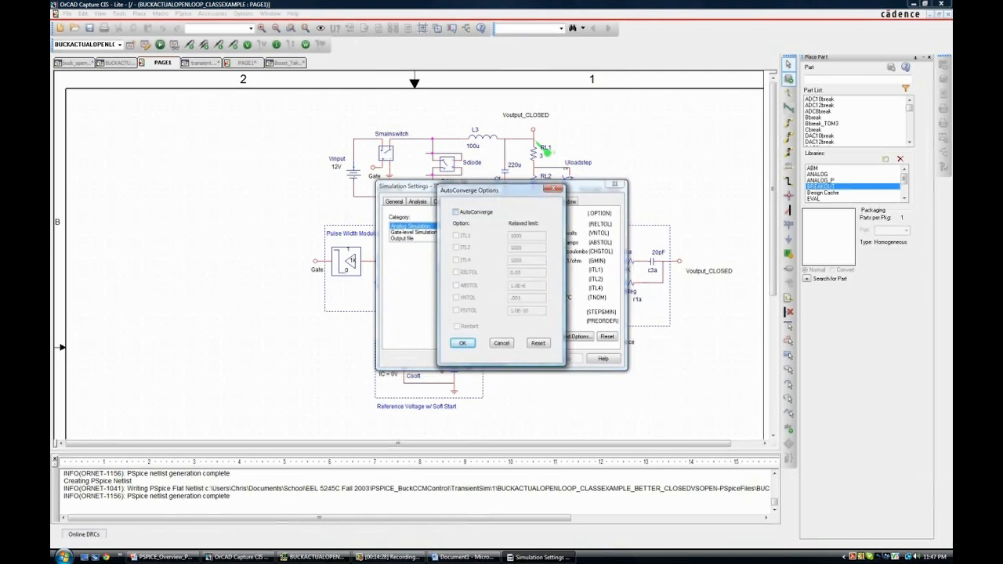
{"action": "left_click", "coordinate": [462, 343]}
{"action": "left_click", "coordinate": [489, 358]}
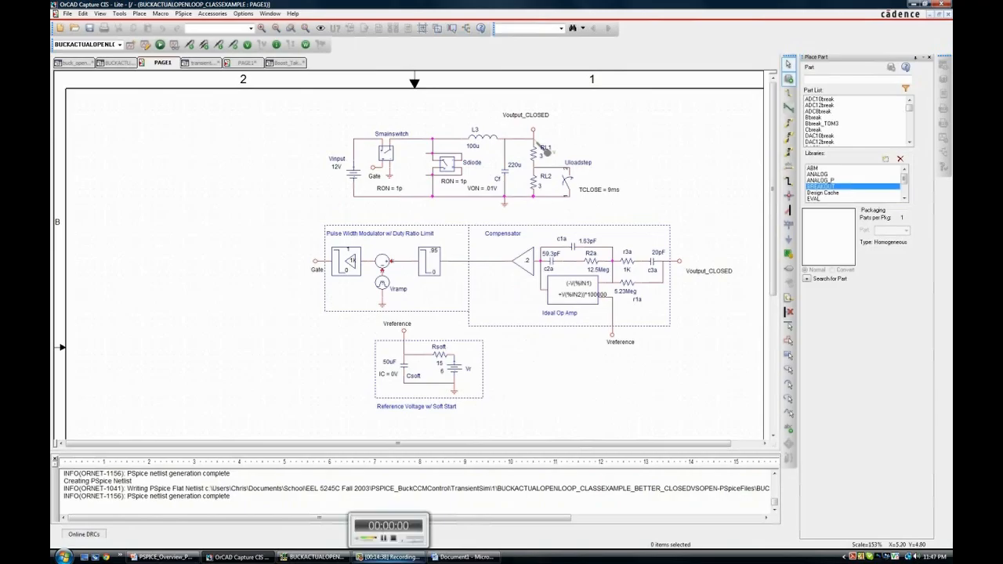
- Try to run the simulation in PSpice A/D without AutoConverge, keeping the original runtime settings and restarting the paused run
{"action": "left_click", "coordinate": [388, 556]}
{"action": "left_click", "coordinate": [388, 556]}
{"action": "left_click", "coordinate": [315, 557]}
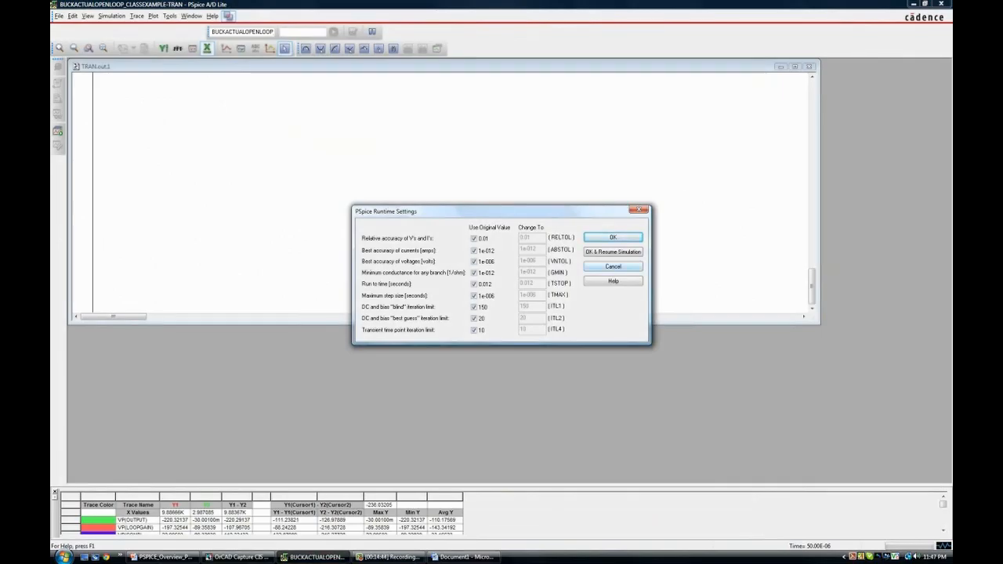
{"action": "key", "text": "Return"}
{"action": "left_click", "coordinate": [333, 31]}
{"action": "left_click", "coordinate": [449, 301]}
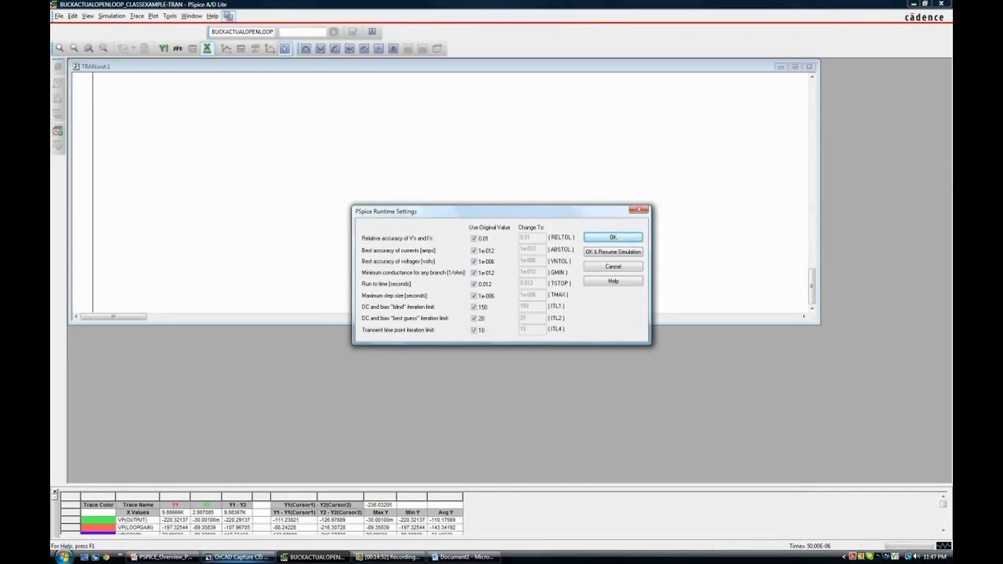
- Switch to OrCAD Capture and place a capacitor C in parallel with Sdiode in the closed-loop converter
{"action": "mouse_move", "coordinate": [238, 557]}
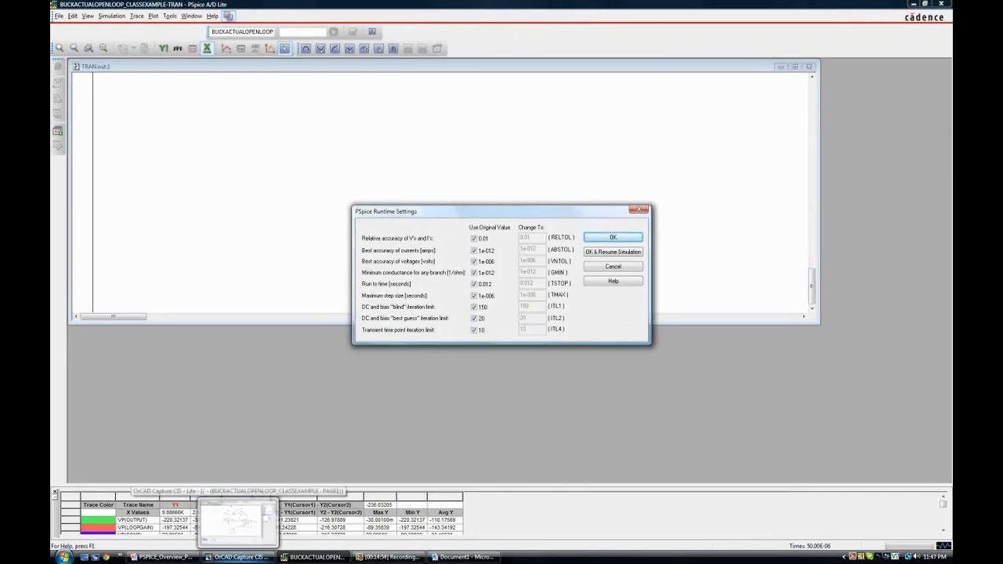
{"action": "left_click", "coordinate": [238, 521]}
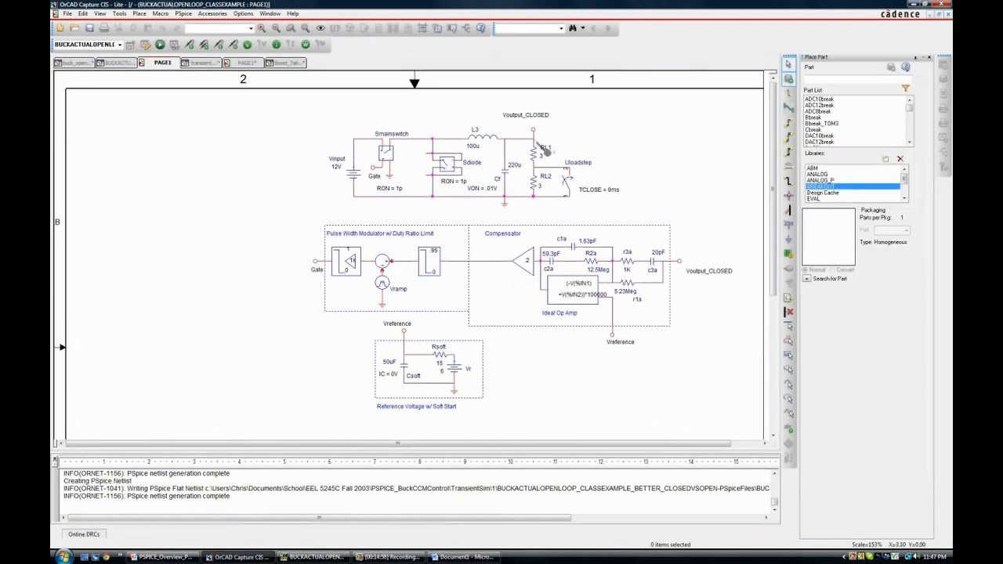
{"action": "type", "text": "c"}
{"action": "key", "text": "Return"}
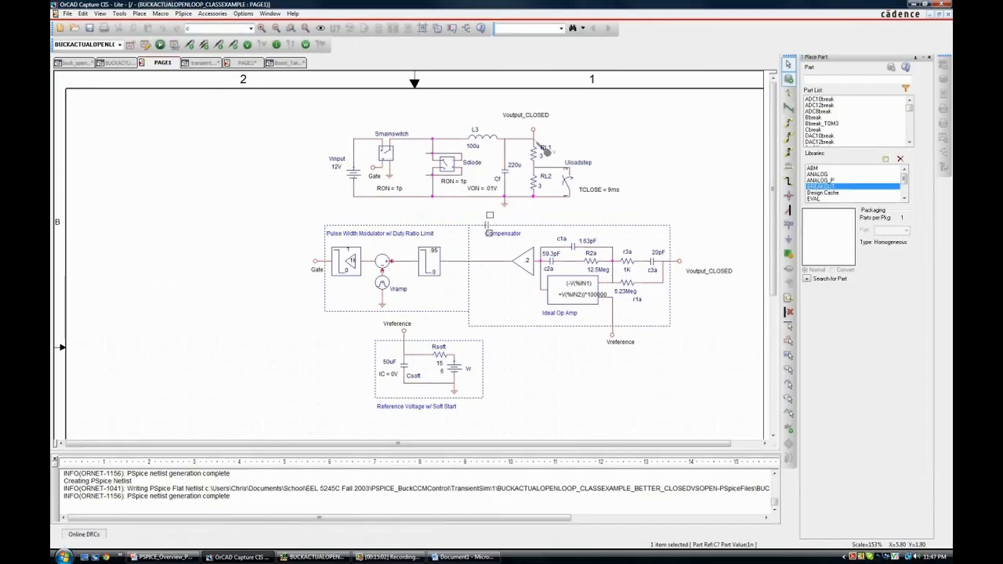
{"action": "left_click", "coordinate": [429, 168]}
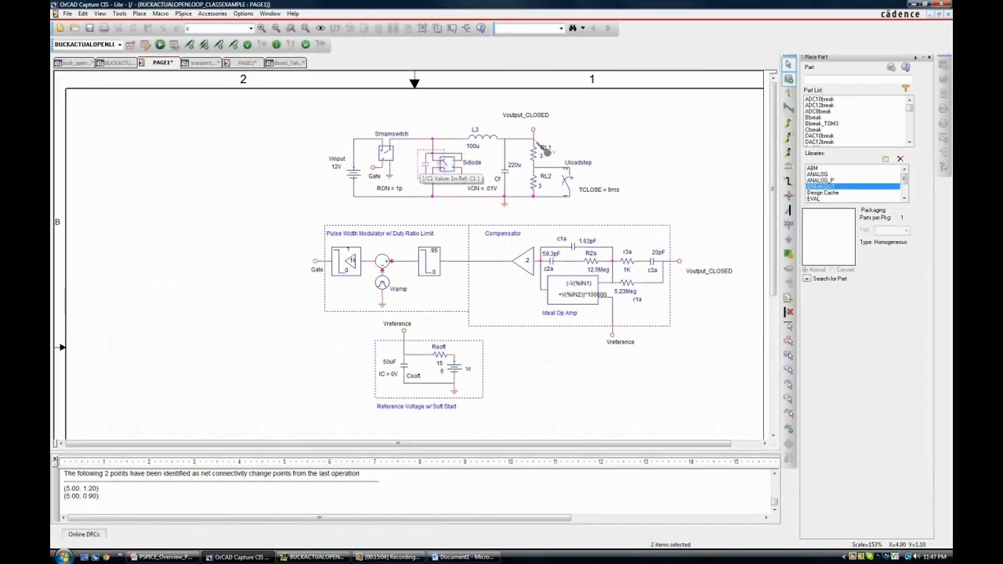
{"action": "right_click", "coordinate": [435, 210]}
{"action": "left_click", "coordinate": [454, 215]}
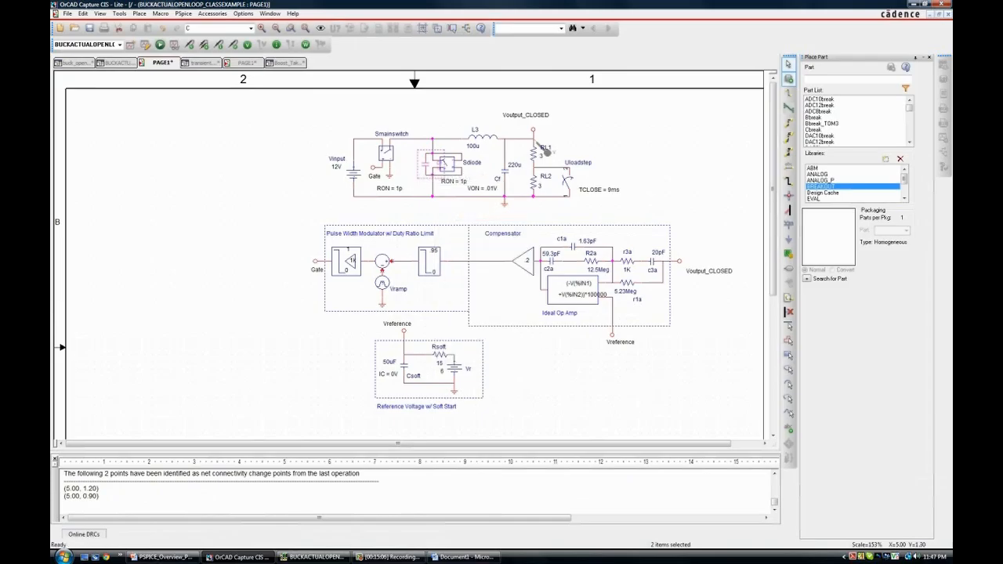
- Move the value label of the capacitor beside Sdiode clear of the symbol and set its capacitance to 10n
{"action": "left_click", "coordinate": [440, 164]}
{"action": "left_click_drag", "start_coordinate": [440, 163], "coordinate": [412, 161]}
{"action": "left_click", "coordinate": [440, 168]}
{"action": "double_click", "coordinate": [413, 161]}
{"action": "left_click", "coordinate": [449, 247]}
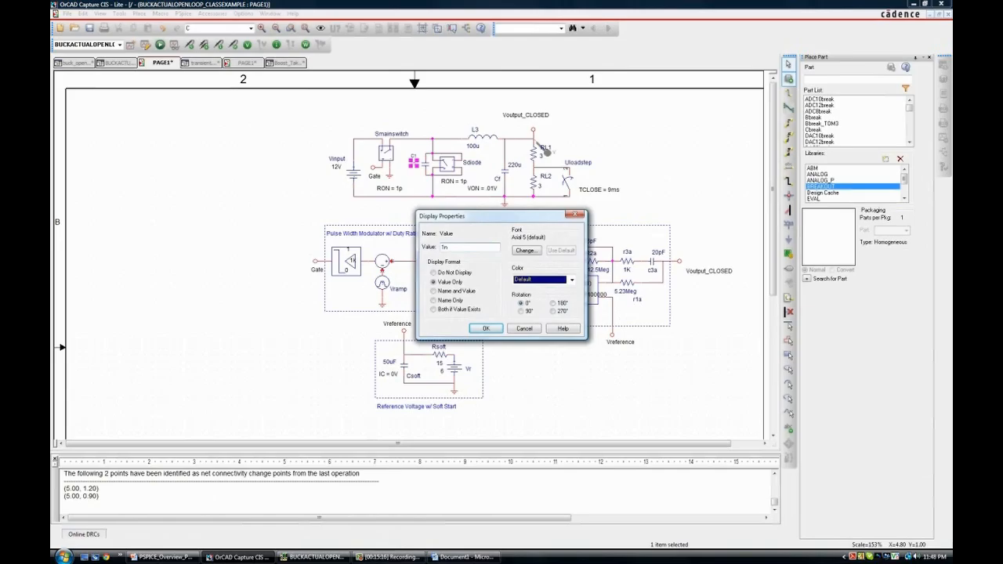
{"action": "type", "text": "0n"}
{"action": "left_click", "coordinate": [485, 329]}
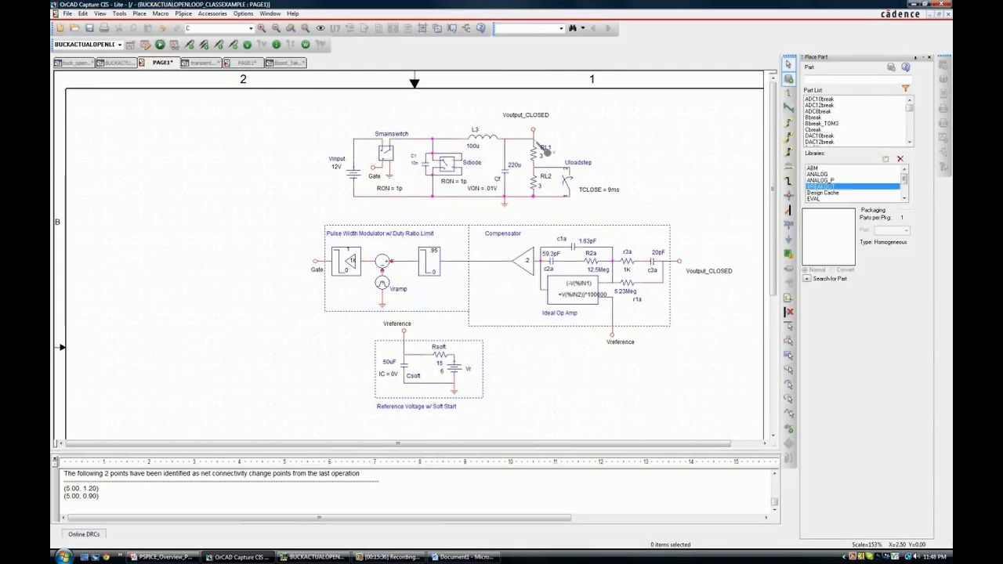
- Rerun the TRAN simulation with the added capacitor, dismissing the runtime settings and restarting the paused simulation from OrCAD Capture
{"action": "left_click", "coordinate": [160, 45]}
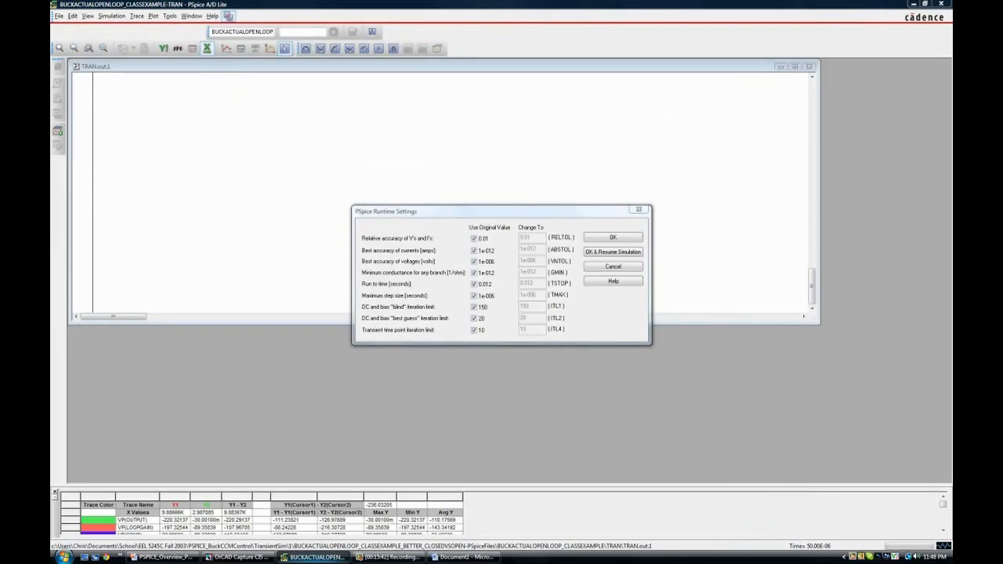
{"action": "left_click", "coordinate": [614, 266]}
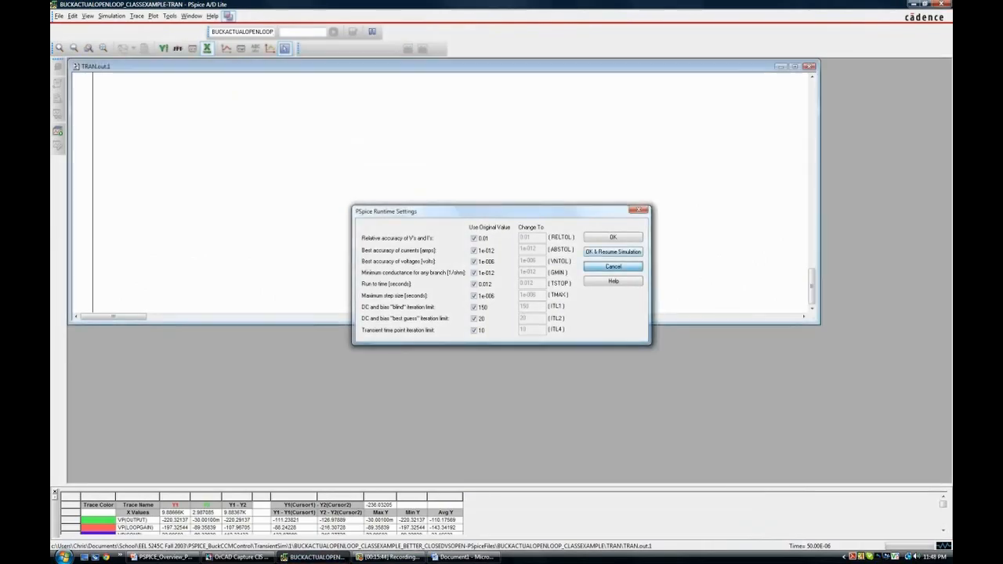
{"action": "left_click", "coordinate": [239, 557]}
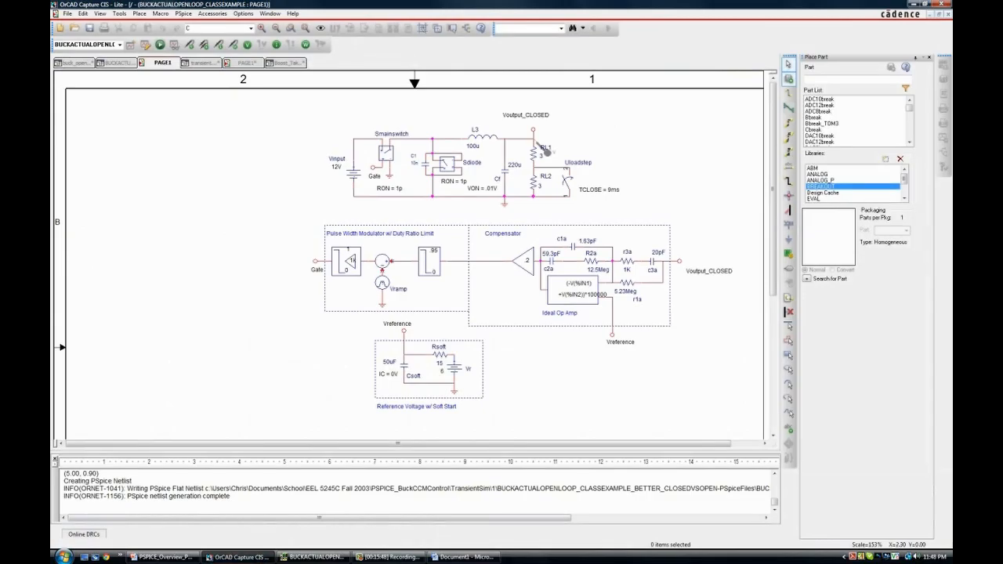
{"action": "left_click", "coordinate": [160, 45]}
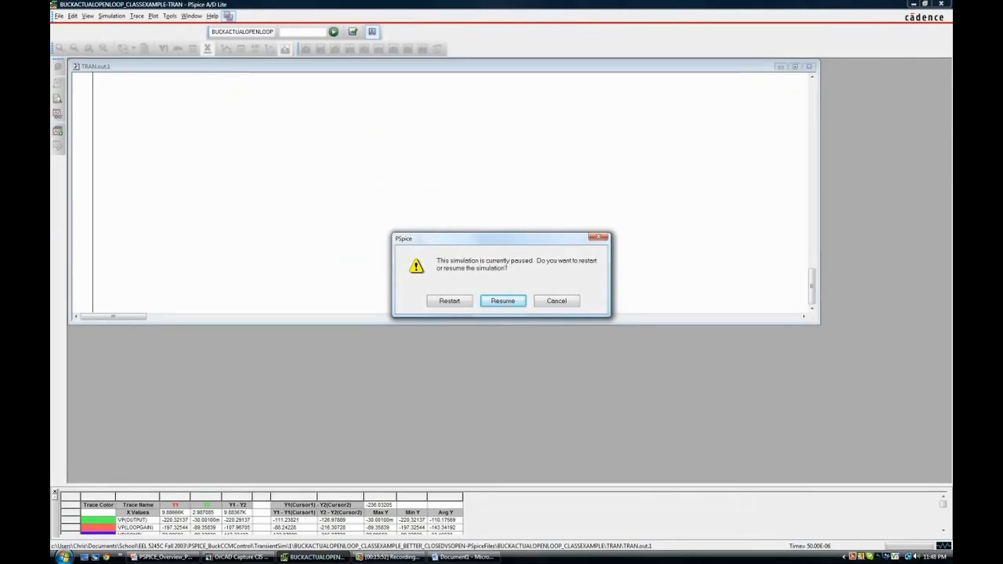
{"action": "left_click", "coordinate": [449, 301]}
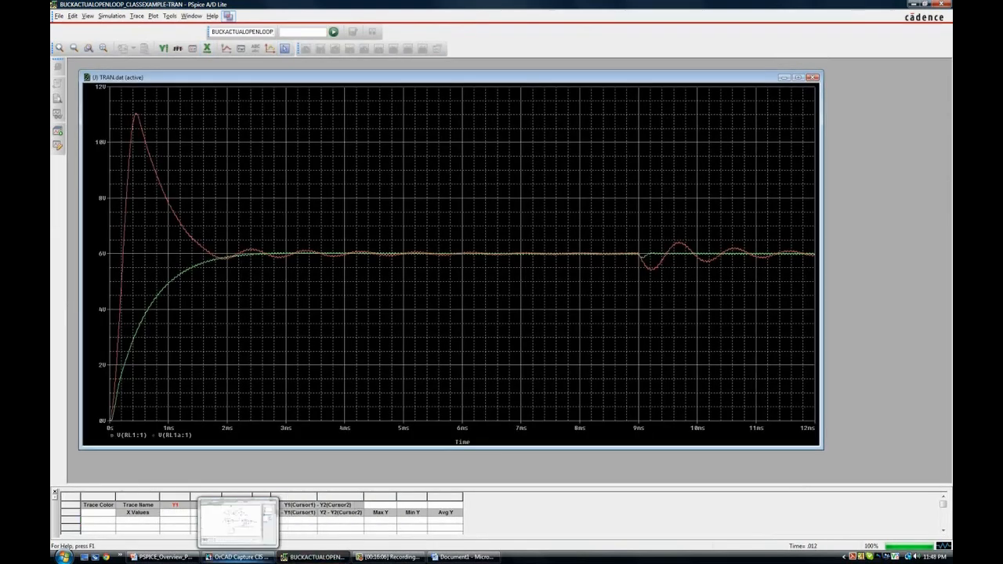
- Switch to OrCAD Capture and enable AutoConverge with its default relaxed limits in the TRAN simulation settings, then apply the settings
{"action": "left_click", "coordinate": [239, 556]}
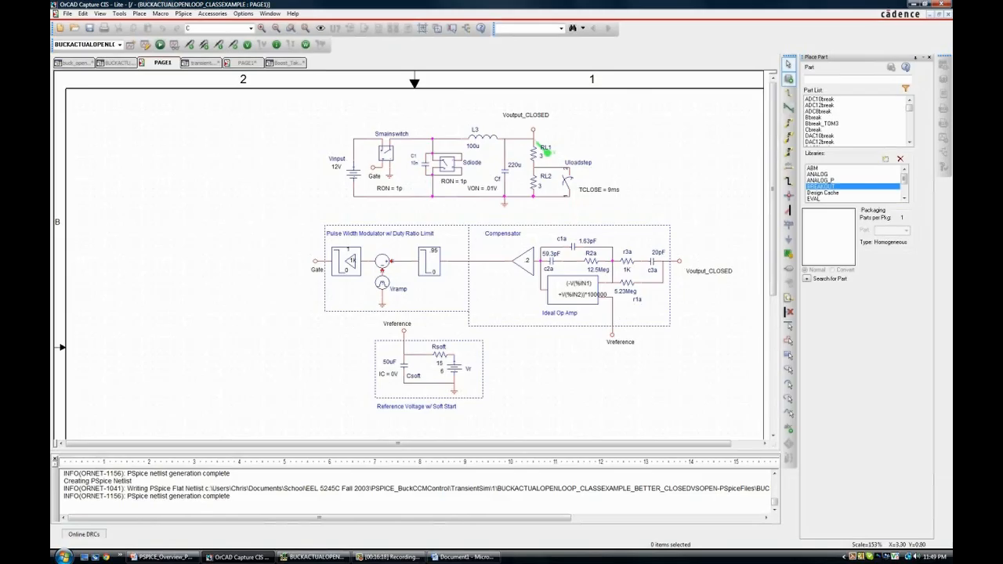
{"action": "left_click", "coordinate": [146, 45]}
{"action": "left_click", "coordinate": [488, 202]}
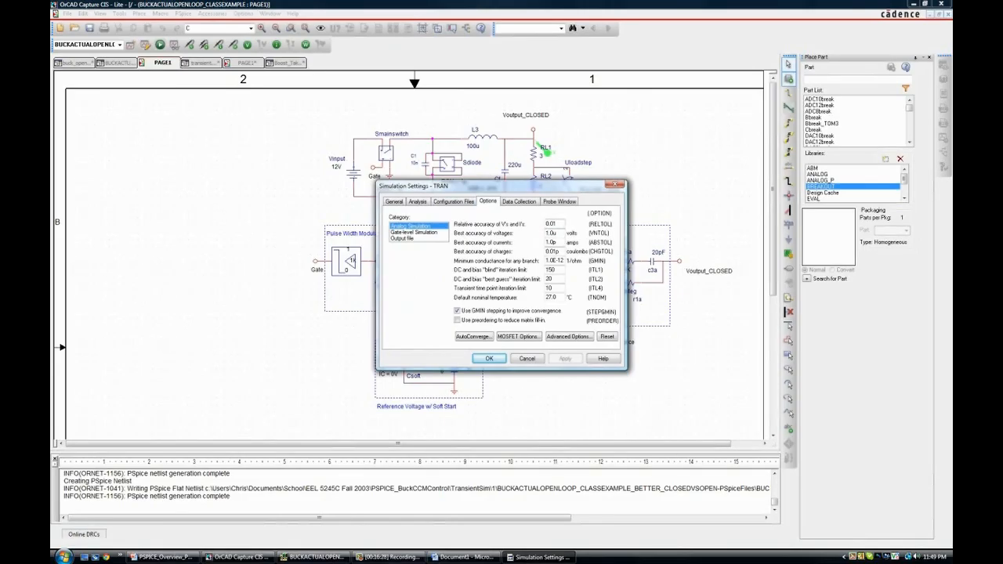
{"action": "left_click", "coordinate": [474, 336]}
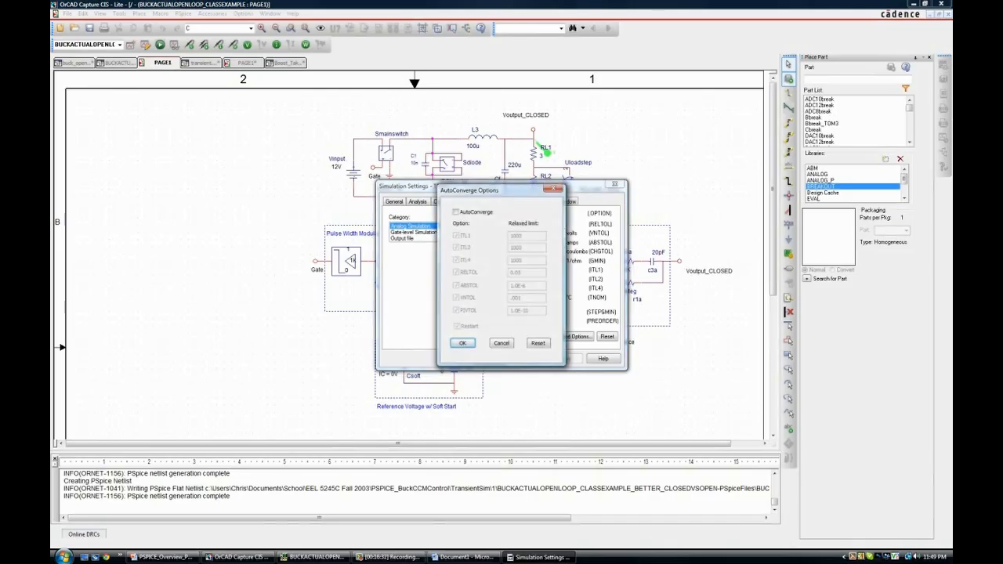
{"action": "left_click", "coordinate": [456, 212]}
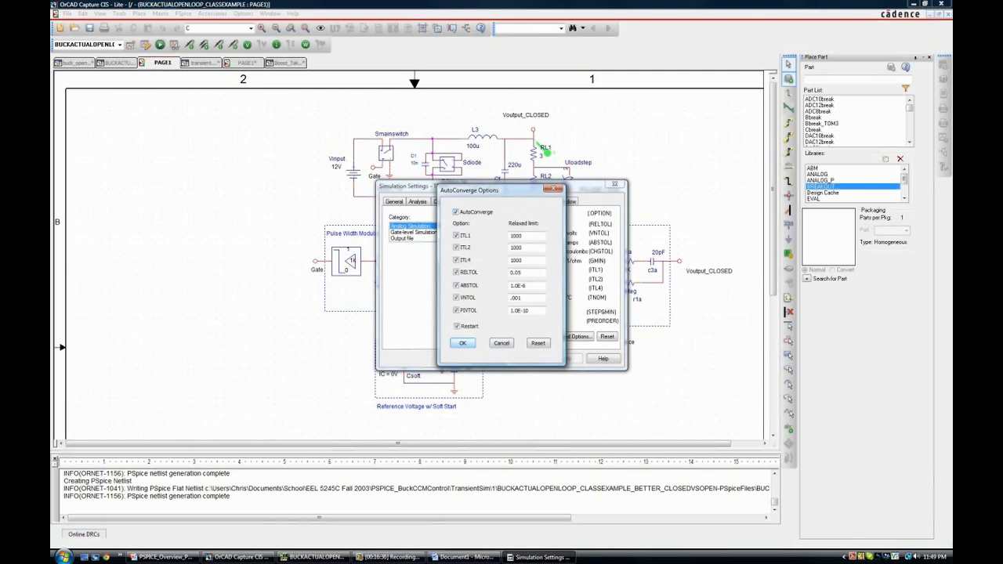
{"action": "key", "text": "Return"}
{"action": "left_click", "coordinate": [565, 358]}
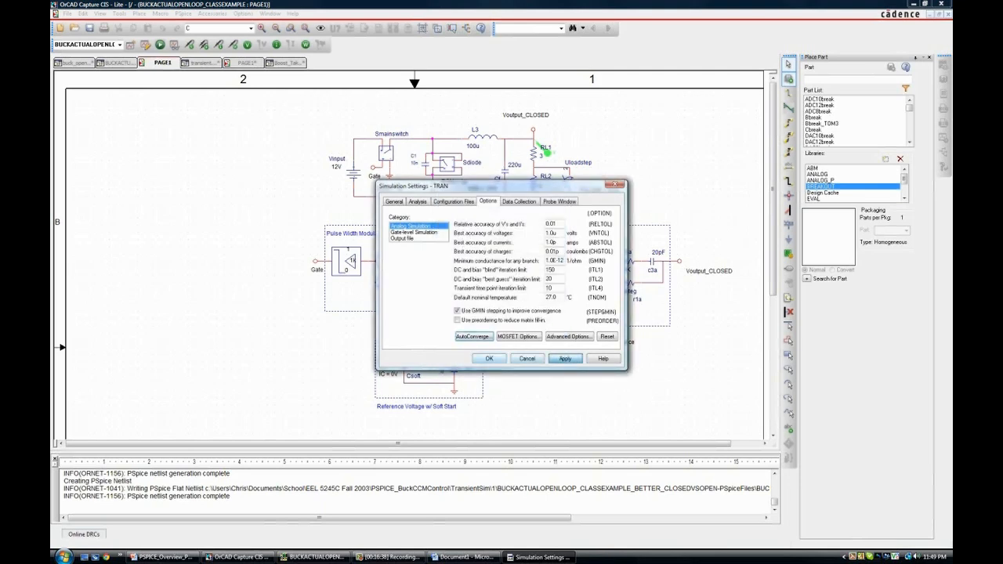
{"action": "left_click", "coordinate": [489, 358]}
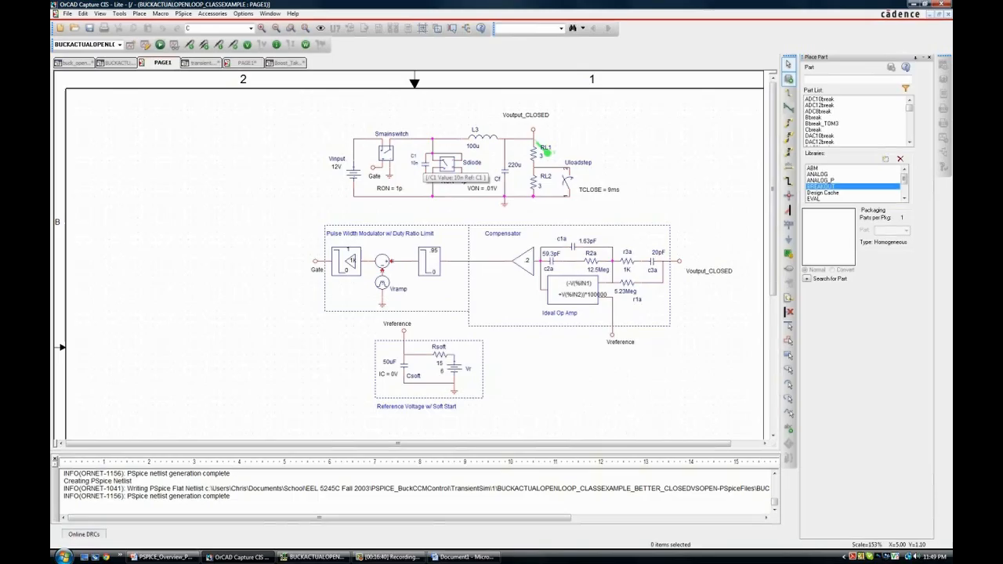
- Delete the 10n capacitor beside Sdiode and turn AutoConverge off in the TRAN simulation settings
{"action": "key", "text": "Delete"}
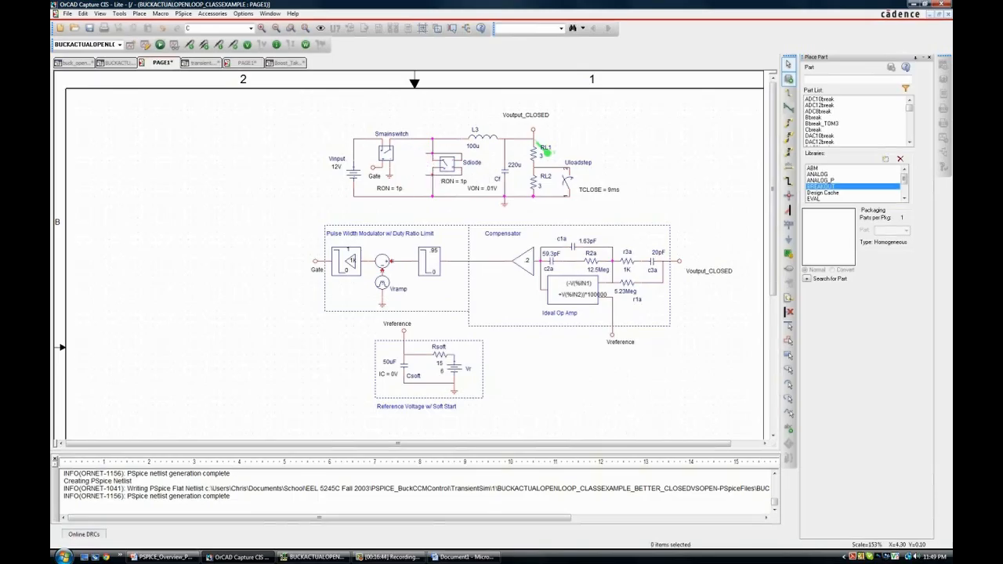
{"action": "left_click", "coordinate": [146, 44]}
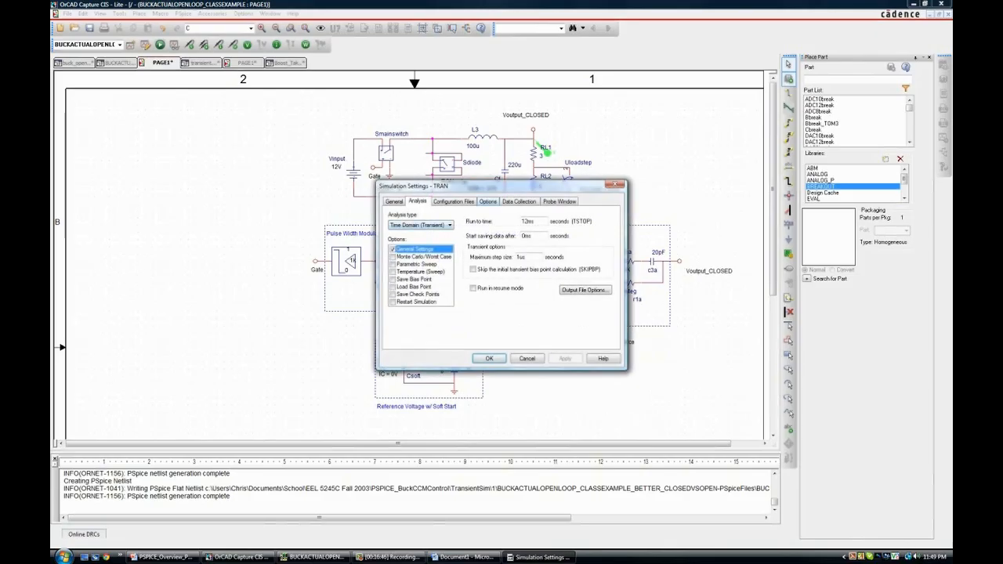
{"action": "left_click", "coordinate": [453, 201]}
{"action": "left_click", "coordinate": [487, 201]}
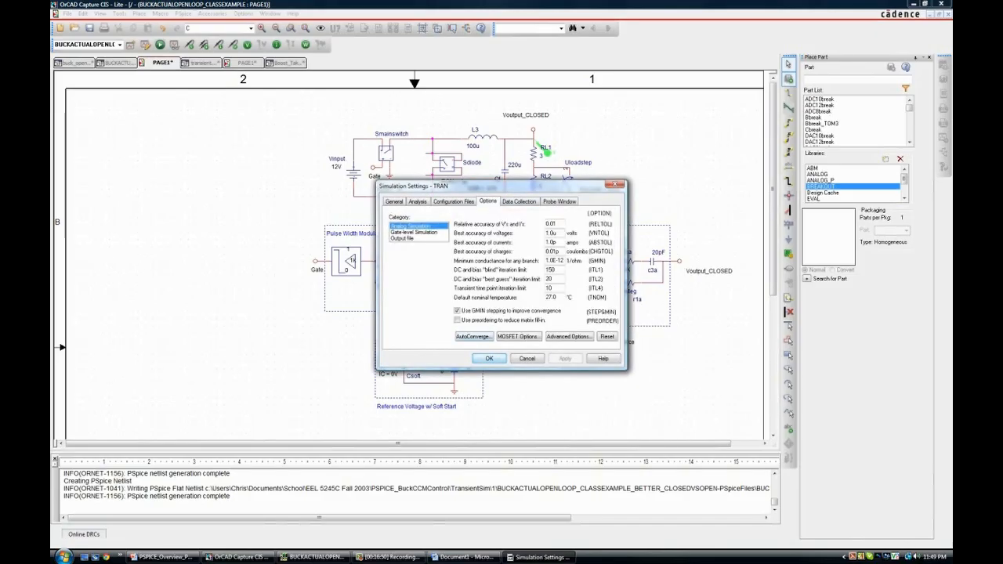
{"action": "left_click", "coordinate": [473, 336]}
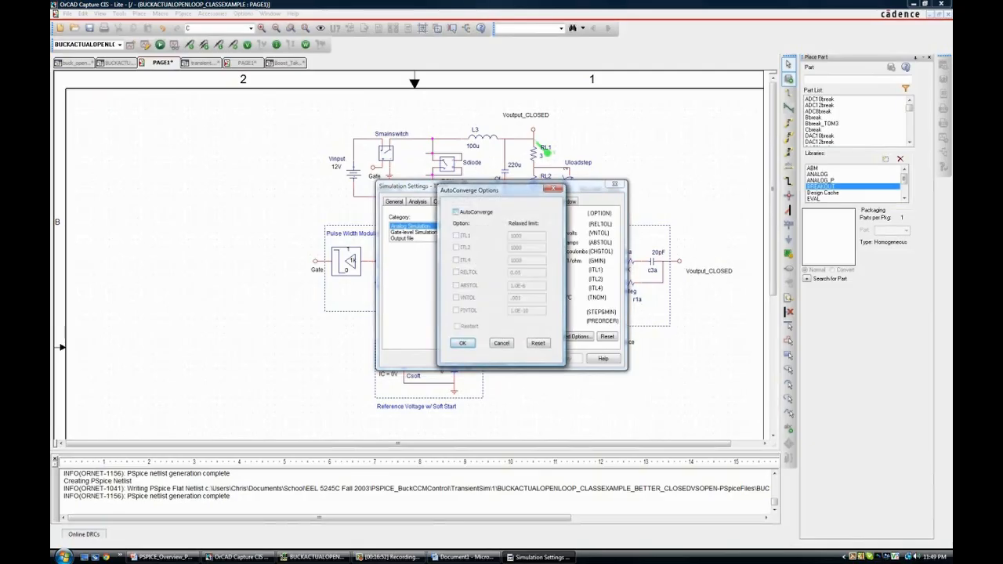
{"action": "left_click", "coordinate": [462, 343]}
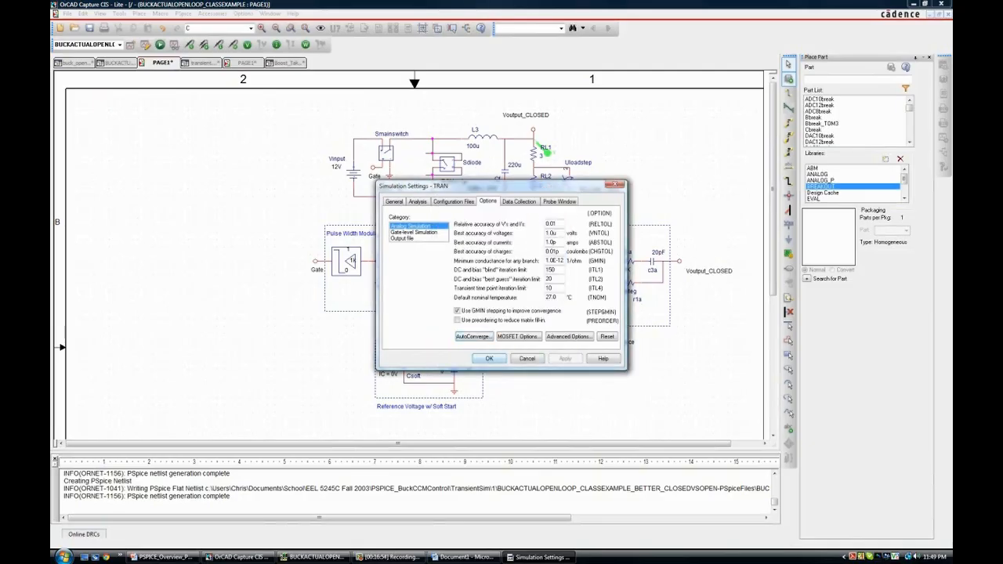
{"action": "left_click", "coordinate": [488, 358]}
- Try to run the TRAN simulation without the capacitor or AutoConverge, dismissing the runtime settings and restarting the paused run from OrCAD Capture
{"action": "key", "text": "F11"}
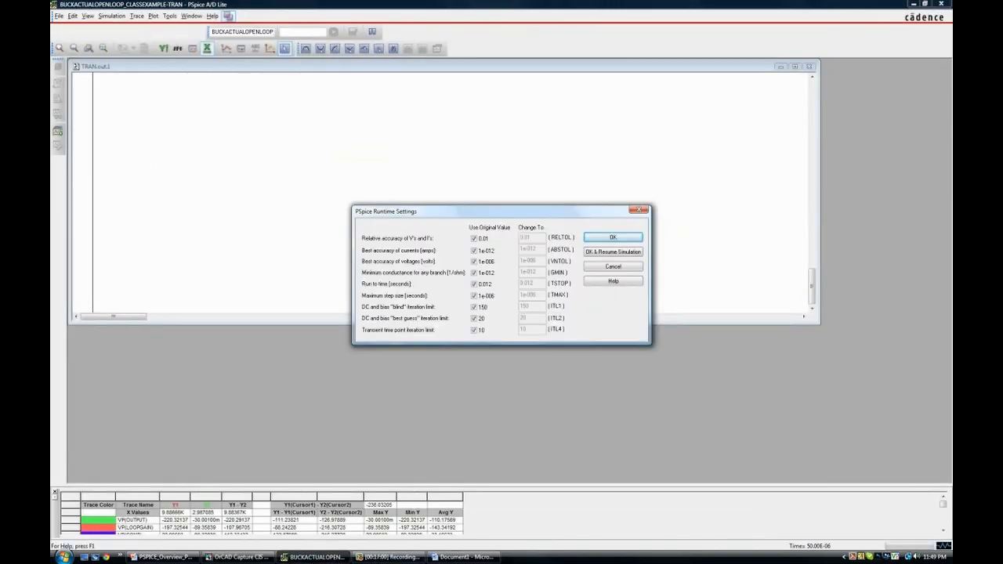
{"action": "left_click", "coordinate": [614, 266]}
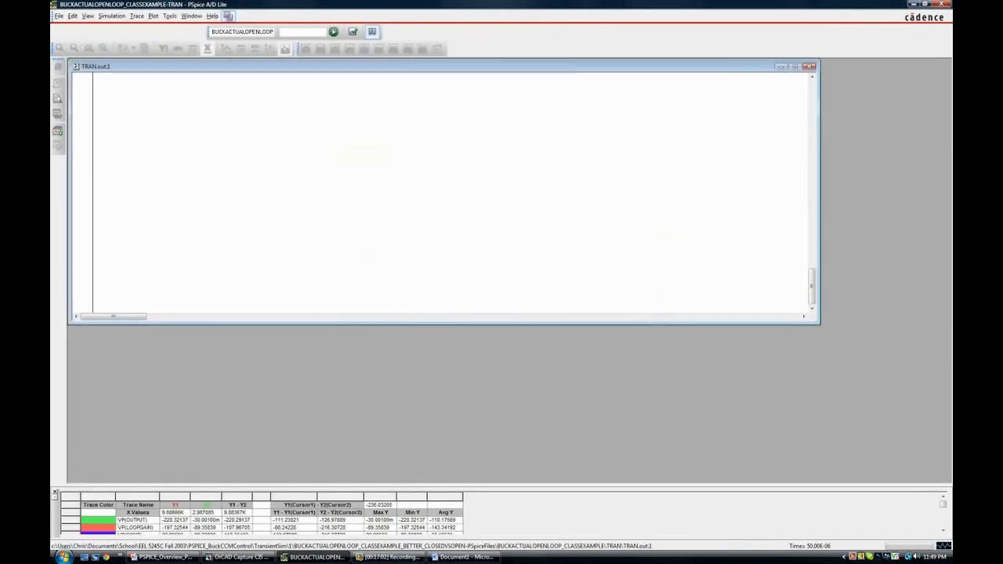
{"action": "left_click", "coordinate": [237, 556]}
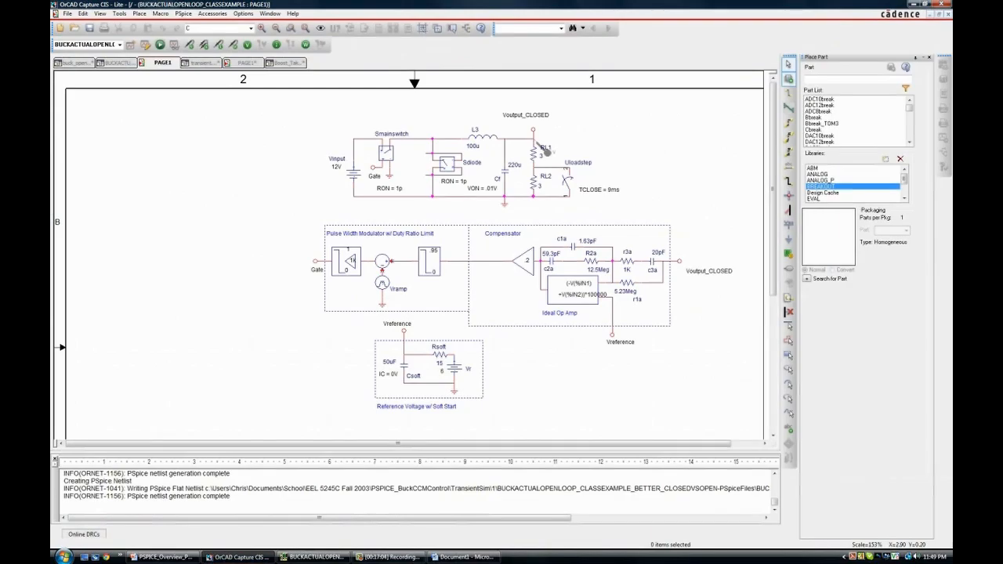
{"action": "key", "text": "F11"}
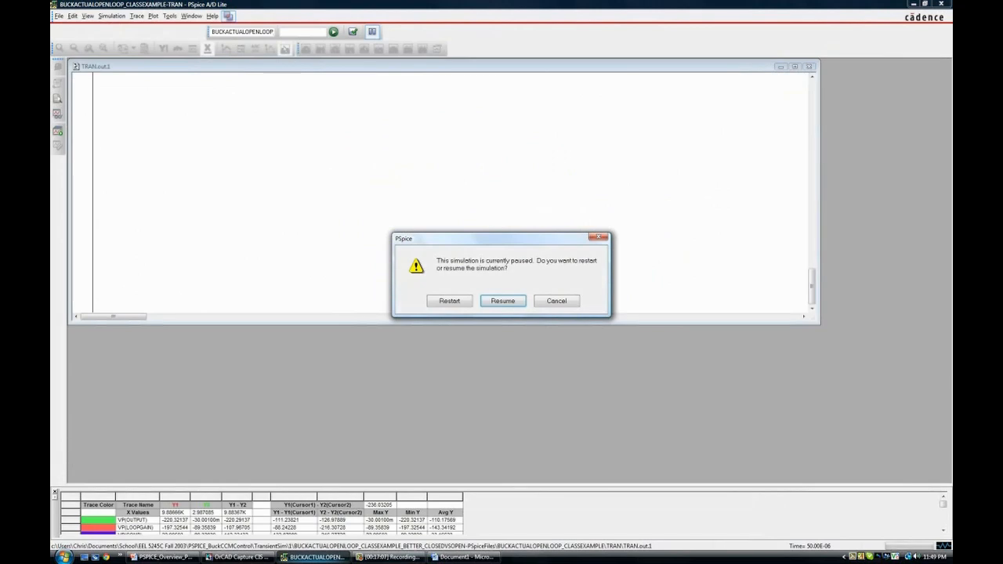
{"action": "left_click", "coordinate": [449, 301]}
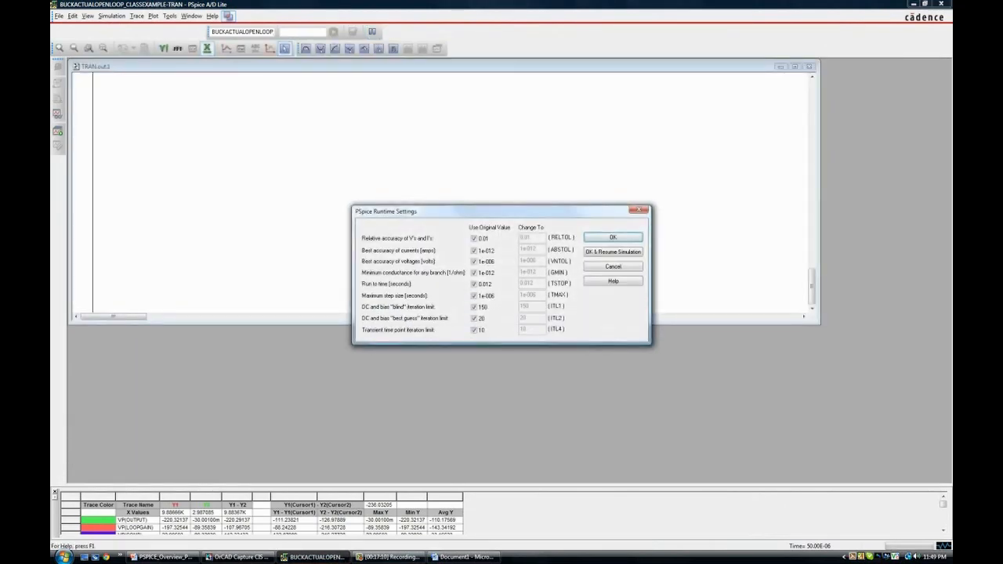
- Return to OrCAD Capture and turn AutoConverge back on in the analog options of the TRAN simulation settings
{"action": "left_click", "coordinate": [237, 557]}
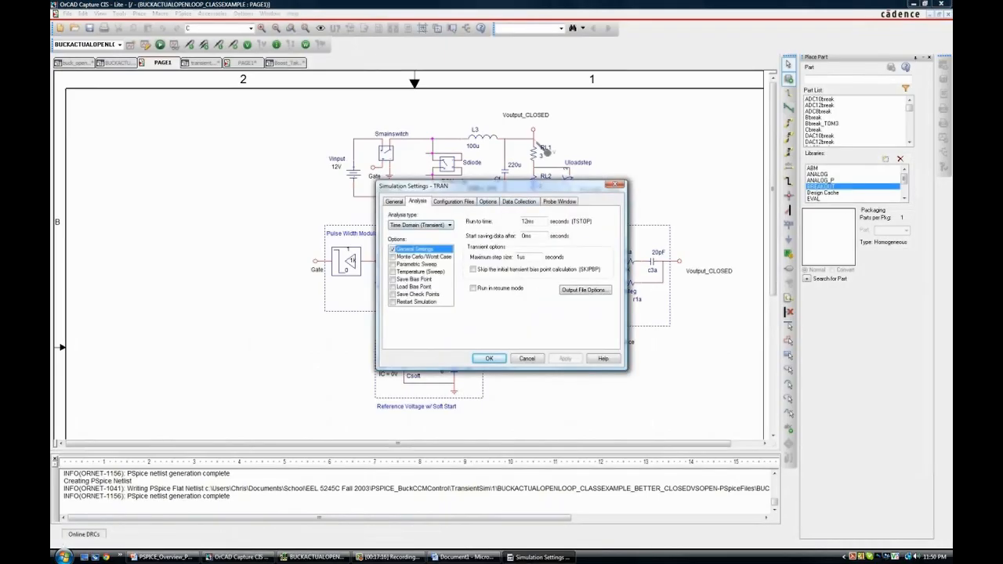
{"action": "left_click", "coordinate": [488, 202]}
{"action": "left_click", "coordinate": [472, 336]}
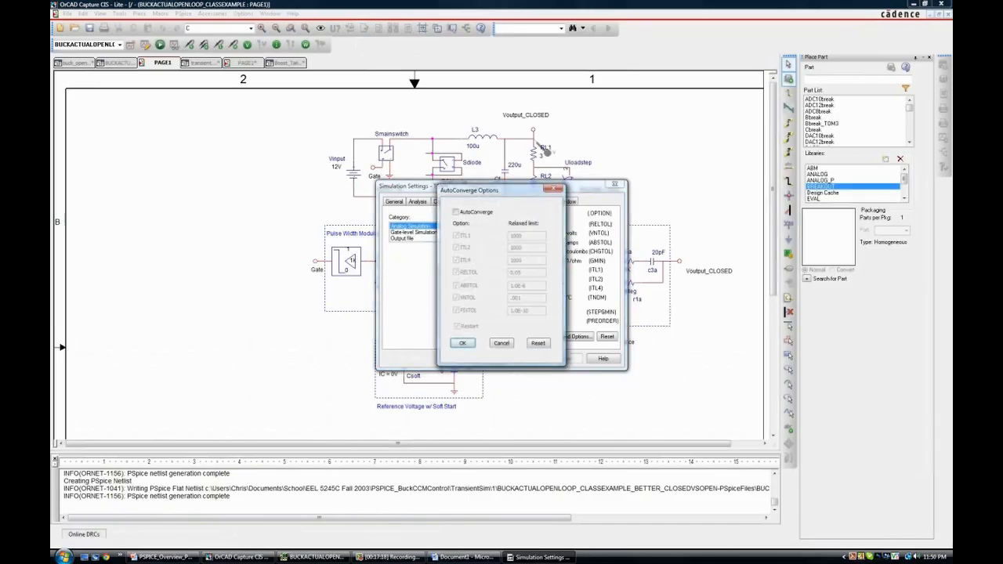
{"action": "left_click", "coordinate": [455, 212]}
{"action": "left_click", "coordinate": [463, 342]}
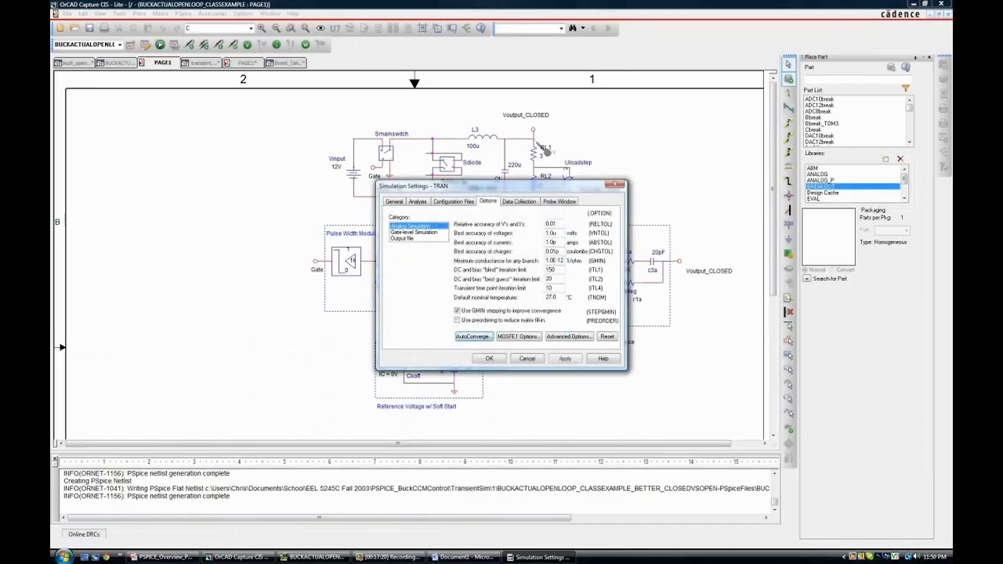
{"action": "left_click", "coordinate": [489, 358]}
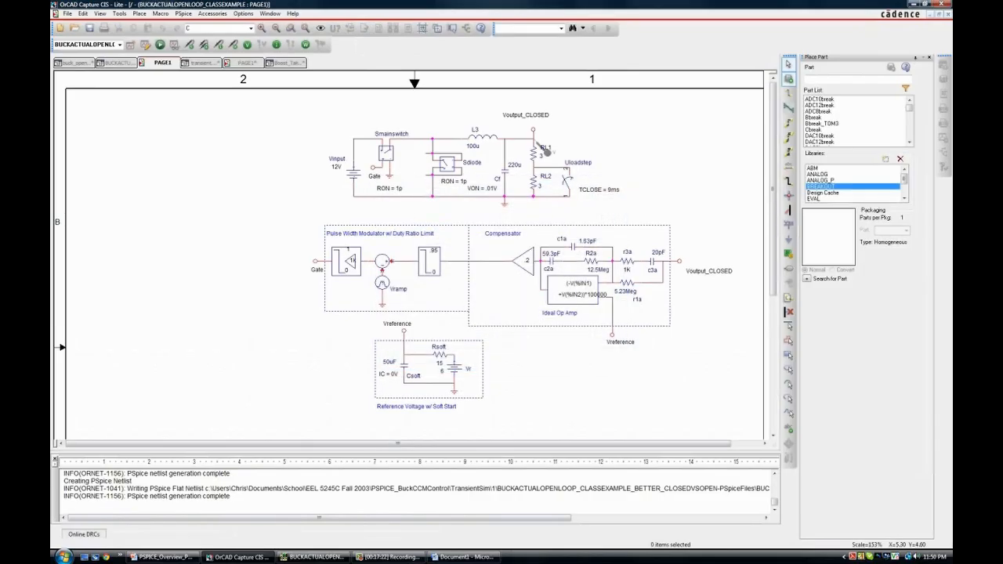
- Switch to PSpice A/D, cancel the runtime settings and restart the paused TRAN simulation with AutoConverge enabled
{"action": "left_click", "coordinate": [315, 557]}
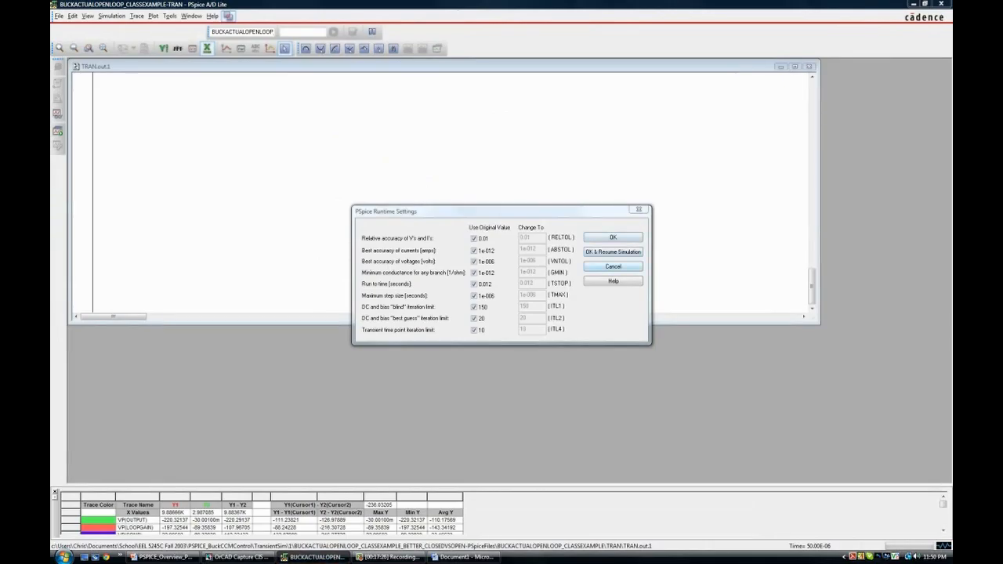
{"action": "left_click", "coordinate": [613, 267]}
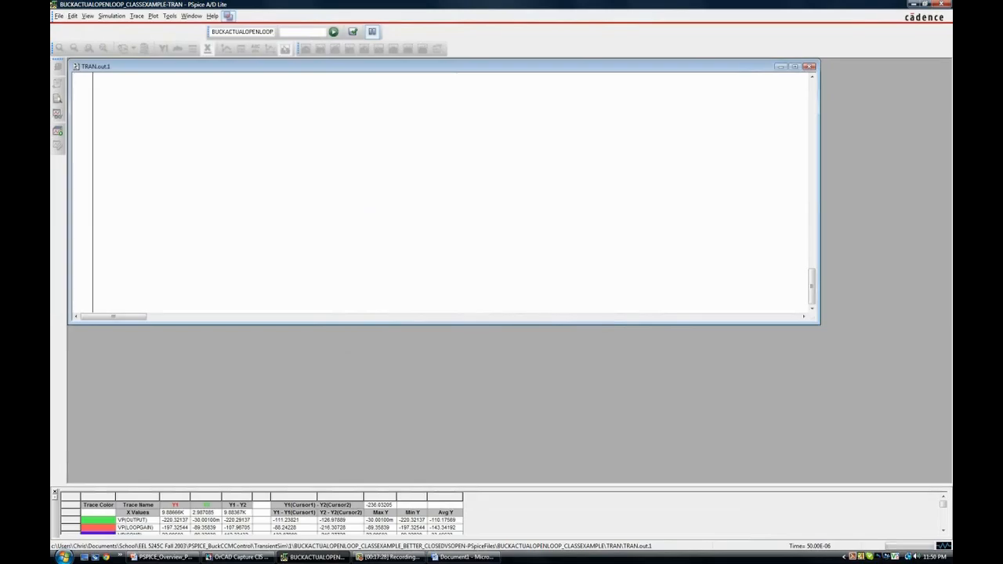
{"action": "left_click", "coordinate": [333, 31]}
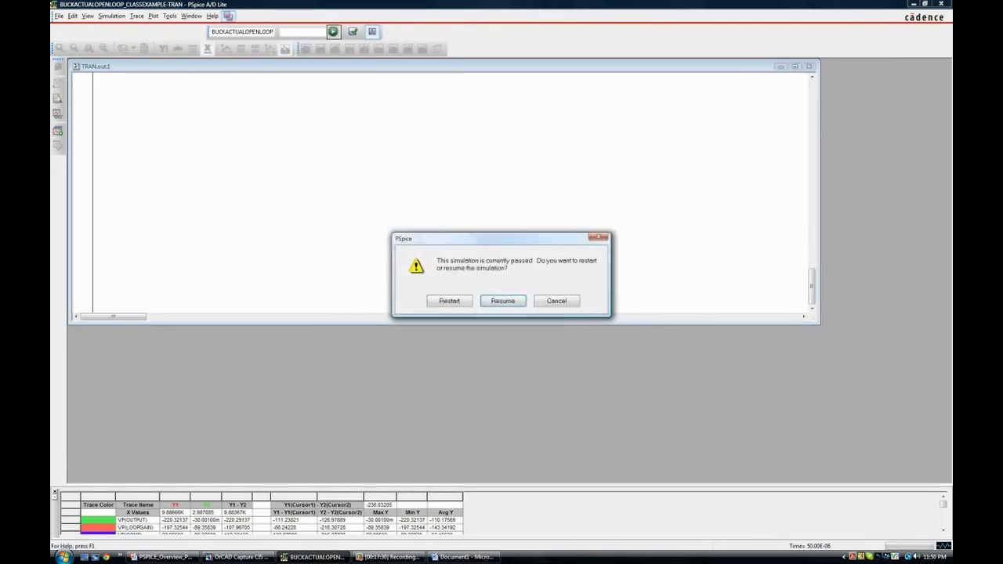
{"action": "left_click", "coordinate": [449, 301]}
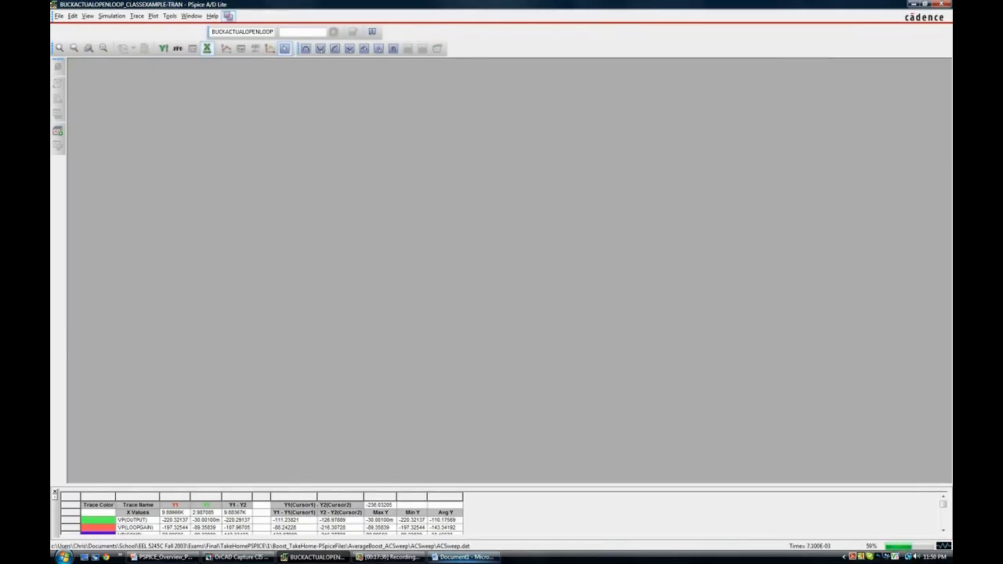
{"action": "mouse_move", "coordinate": [315, 557]}
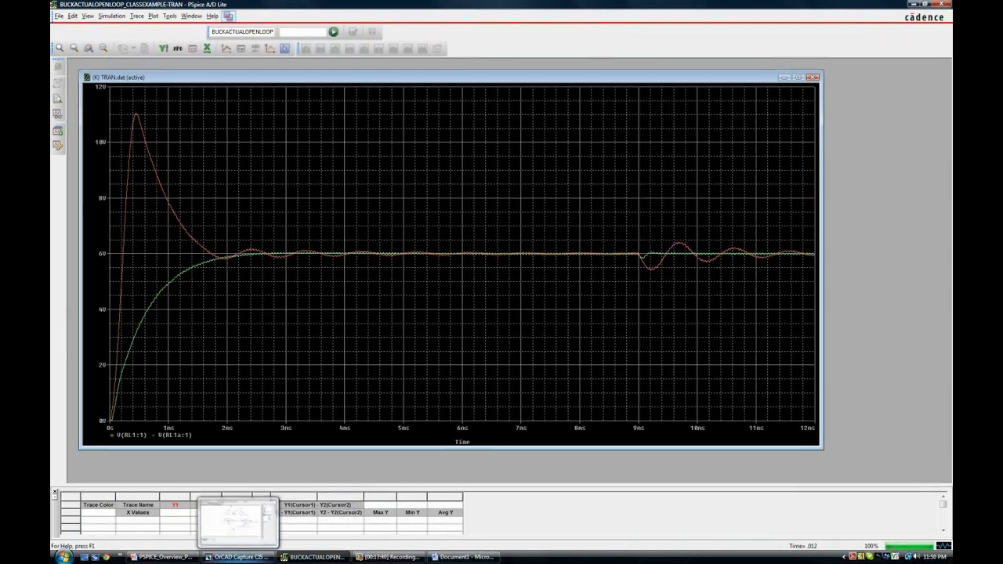
- Switch to OrCAD Capture and review the analog accuracy tolerances and iteration limits in the TRAN simulation settings
{"action": "left_click", "coordinate": [239, 557]}
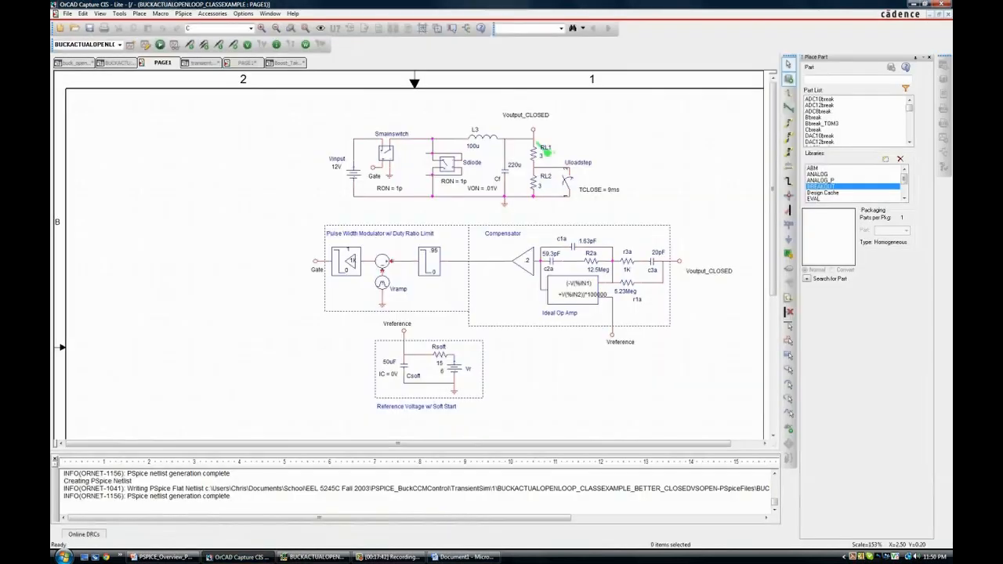
{"action": "left_click", "coordinate": [145, 45]}
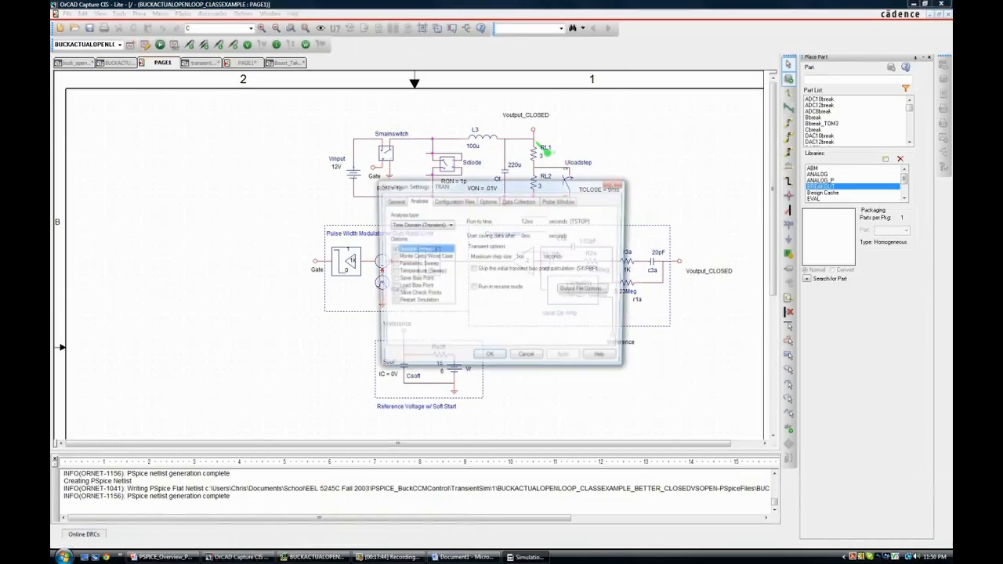
{"action": "left_click", "coordinate": [487, 202]}
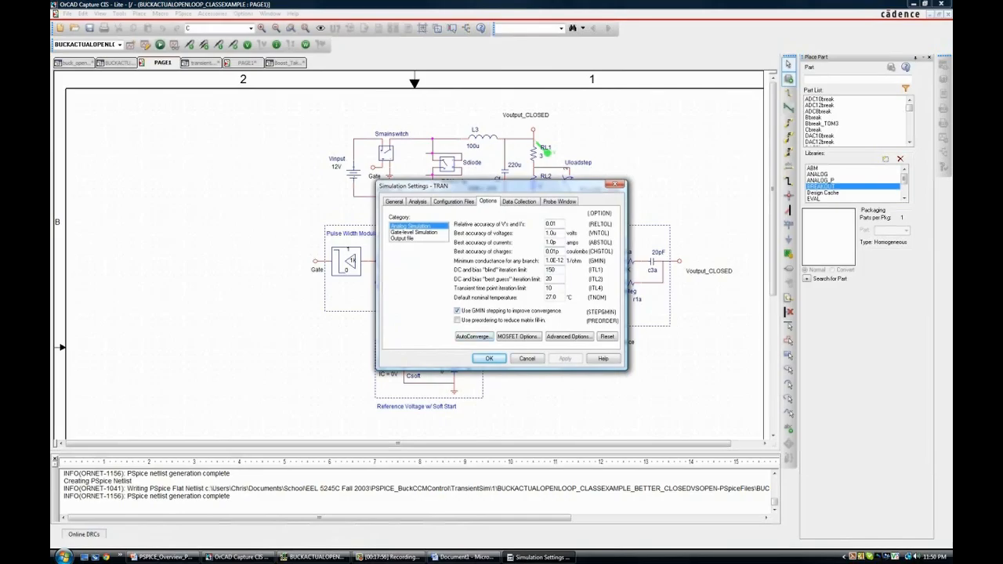
{"action": "left_click_drag", "start_coordinate": [470, 185], "coordinate": [607, 224]}
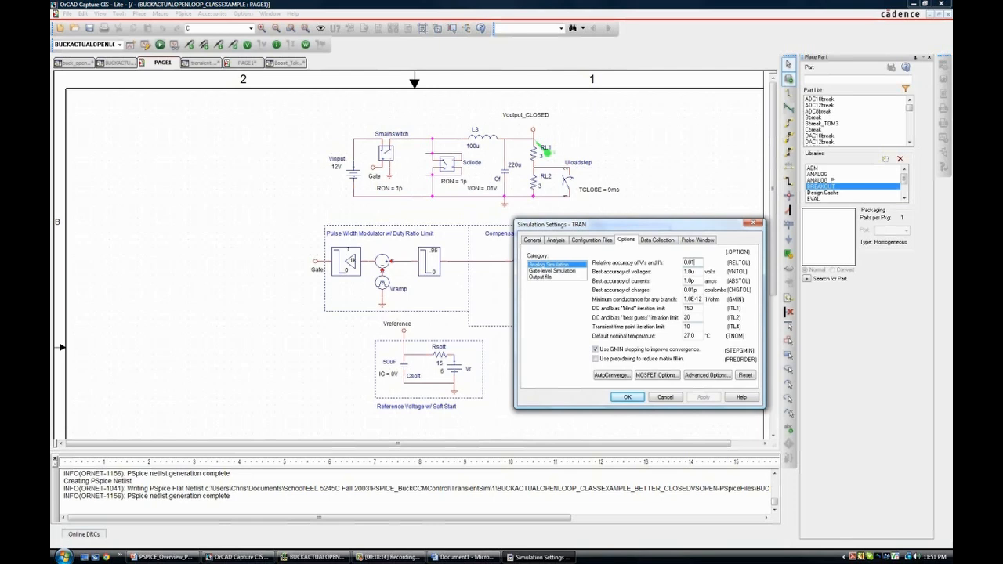
{"action": "left_click", "coordinate": [628, 397]}
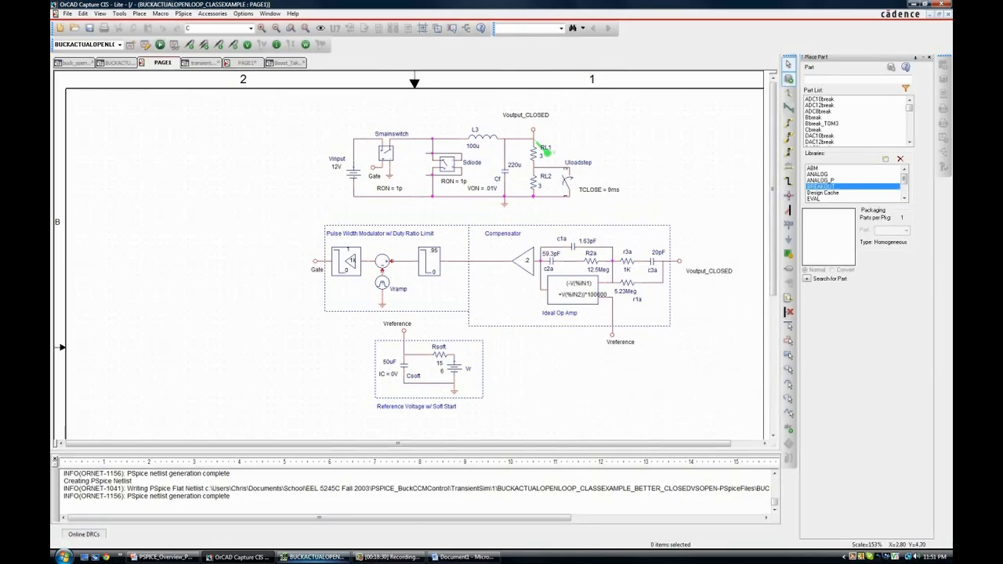
{"action": "left_click", "coordinate": [161, 556]}
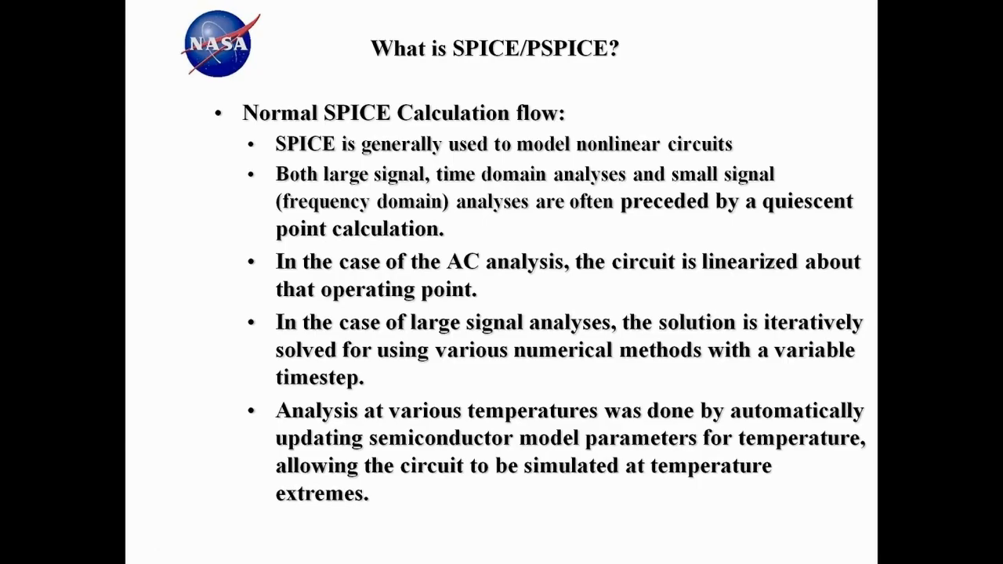
{"action": "key", "text": "Escape"}
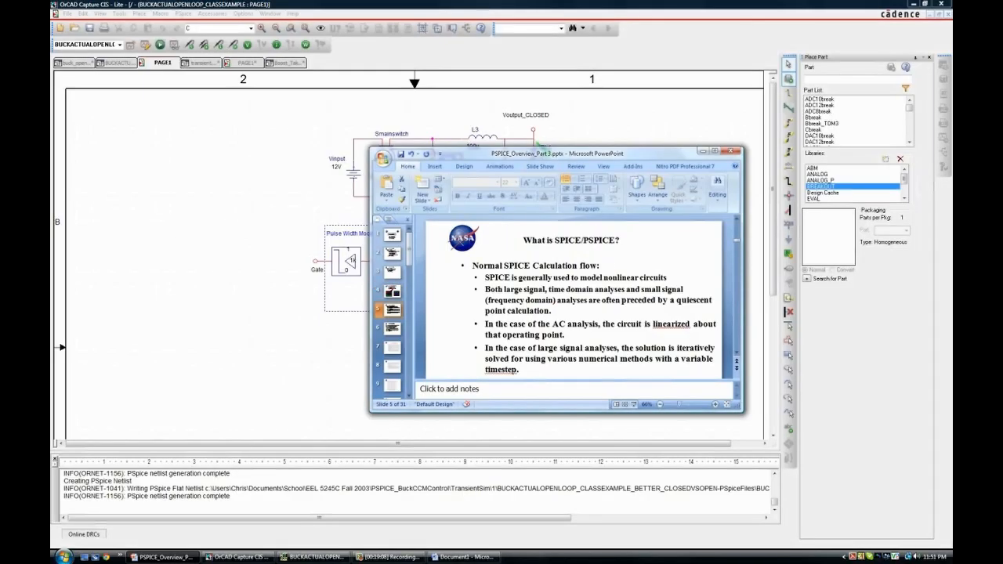
{"action": "left_click", "coordinate": [703, 150]}
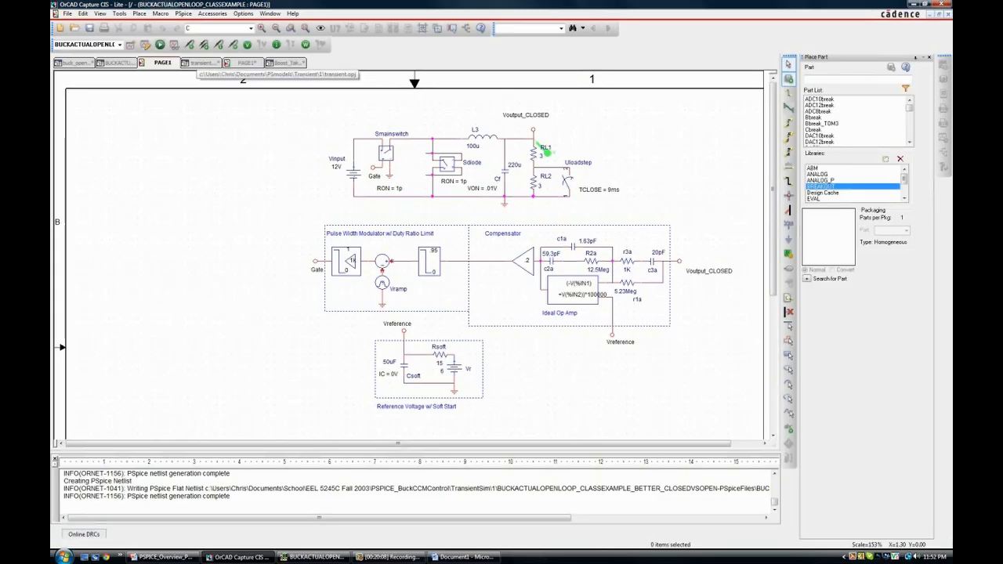
- Open the schematic page of AverageBoost_ACSweep in the Boost_TakeHome project
{"action": "left_click", "coordinate": [202, 63]}
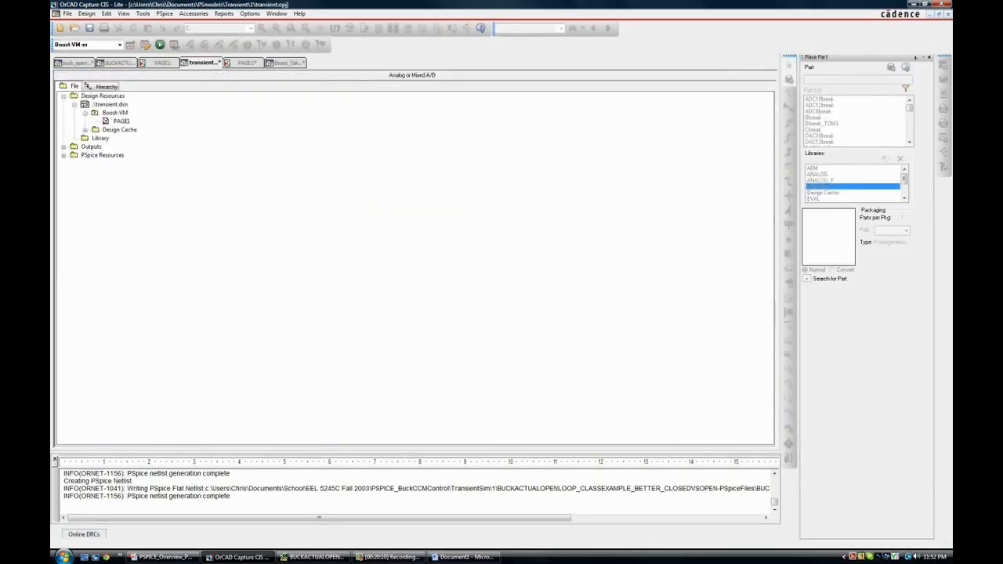
{"action": "left_click", "coordinate": [287, 63]}
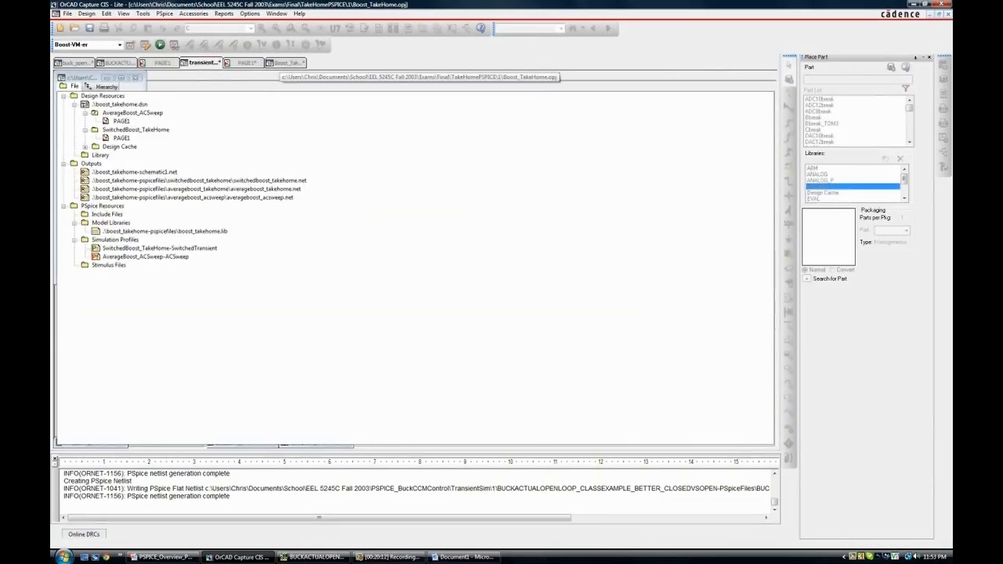
{"action": "double_click", "coordinate": [121, 122]}
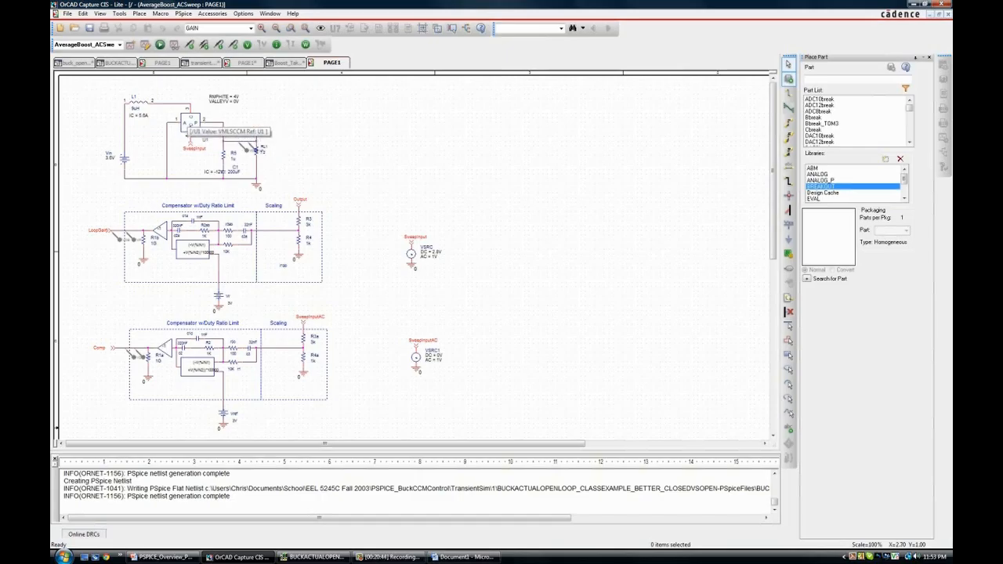
- Accept the ACSweep simulation settings, run the AC sweep and maximize the ACSweep.dat plot in PSpice A/D
{"action": "left_click", "coordinate": [145, 43]}
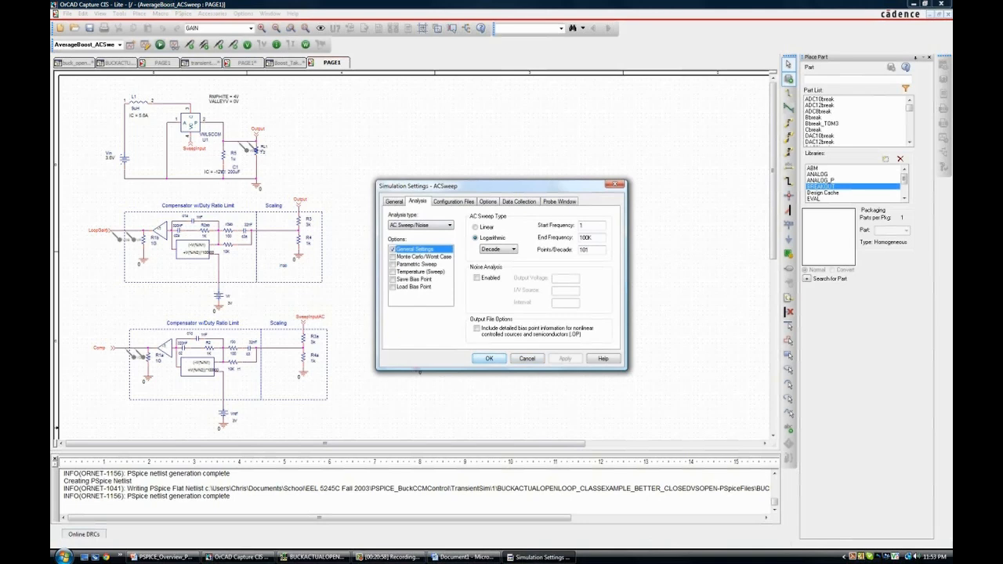
{"action": "left_click", "coordinate": [489, 358]}
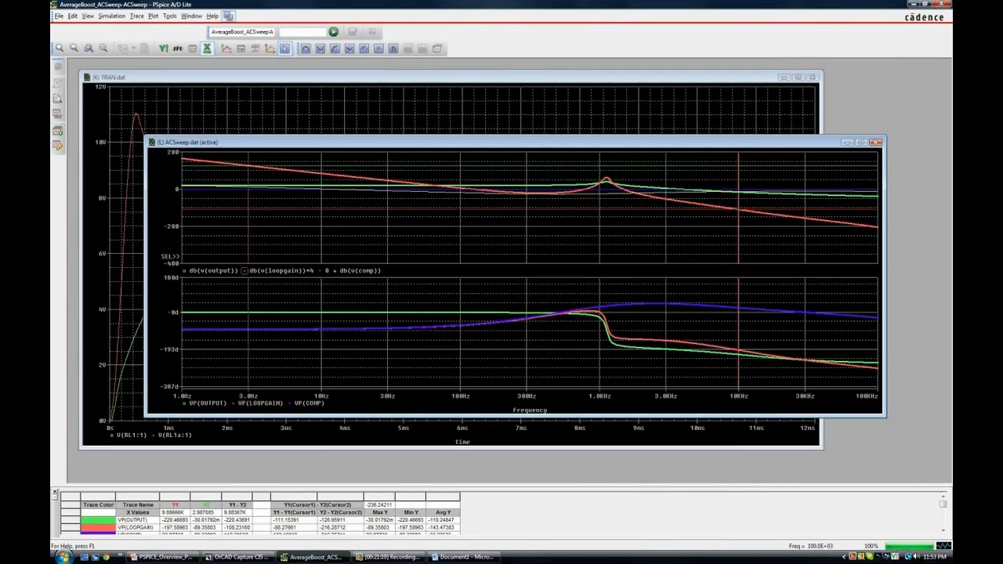
{"action": "left_click", "coordinate": [859, 142]}
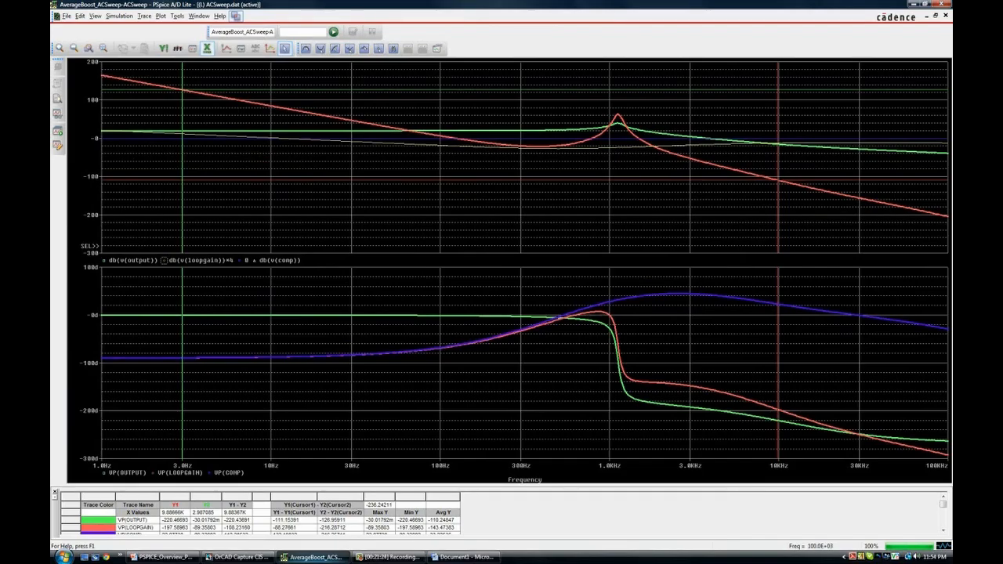
- Compare the average boost schematic in OrCAD Capture with its AC sweep plots in PSpice A/D, and return to the schematic
{"action": "left_click", "coordinate": [235, 557]}
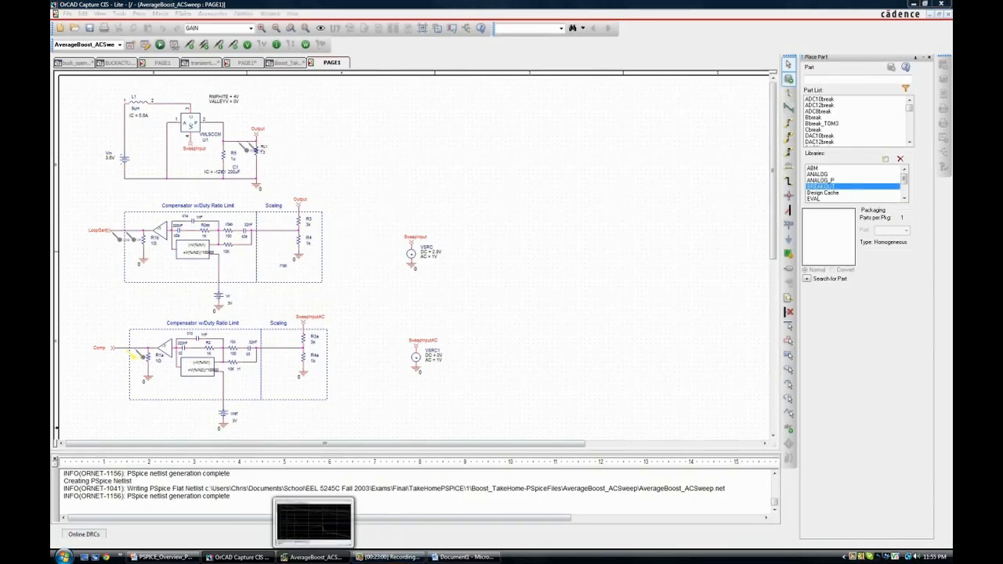
{"action": "left_click", "coordinate": [313, 556]}
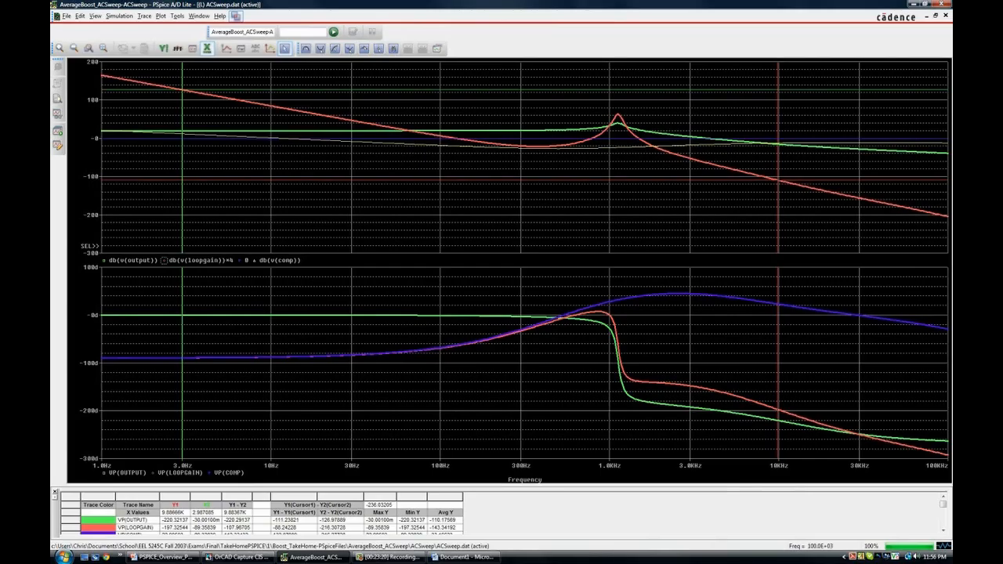
{"action": "mouse_move", "coordinate": [235, 556]}
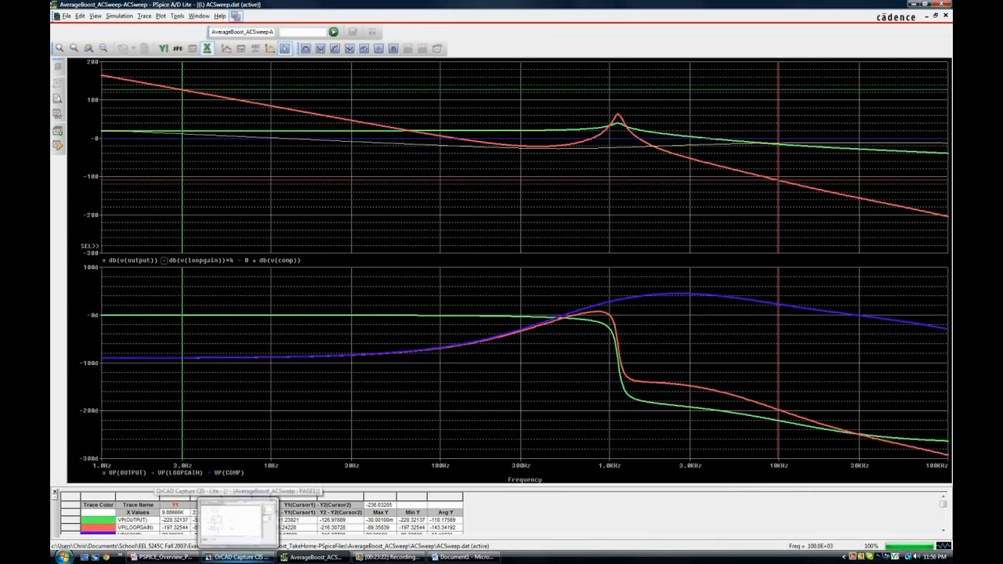
{"action": "left_click", "coordinate": [235, 556]}
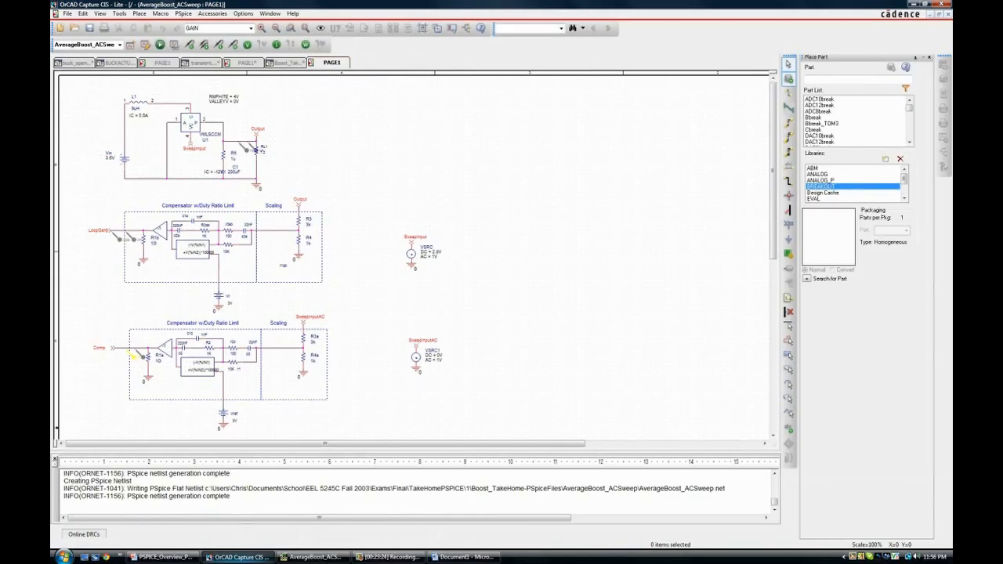